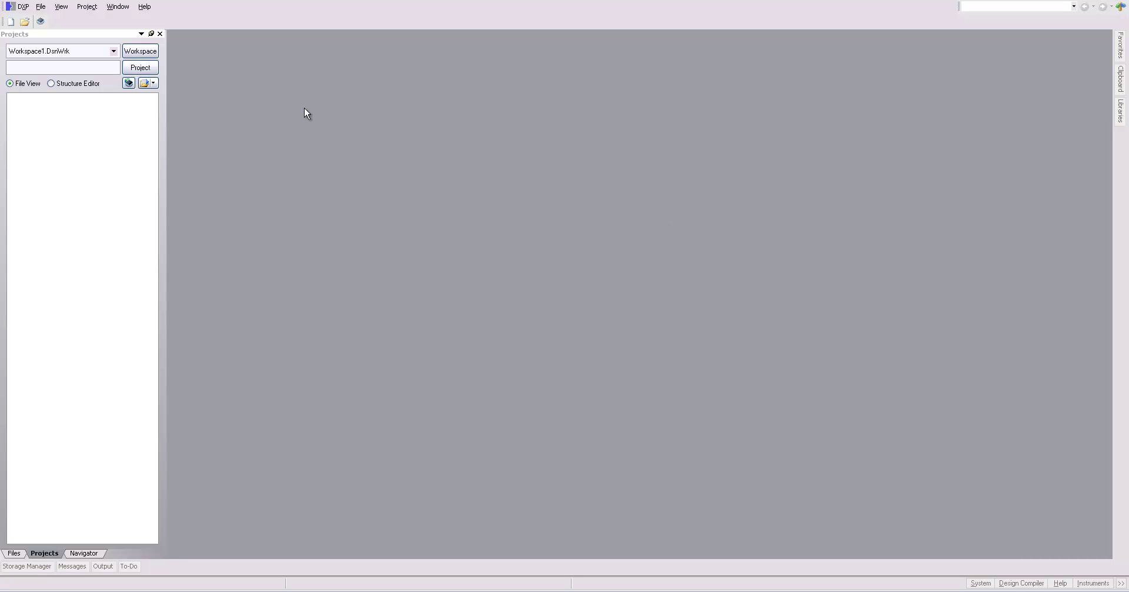
# - Create a new PCB project from the File > New menu
pyautogui.click(41, 12)
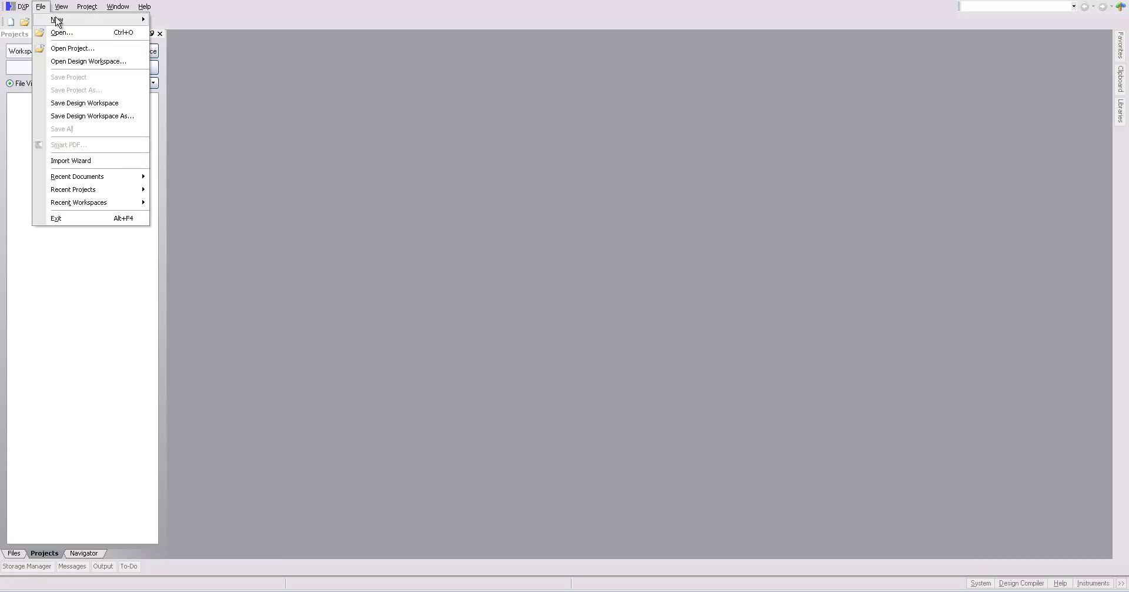
pyautogui.moveTo(59, 20)
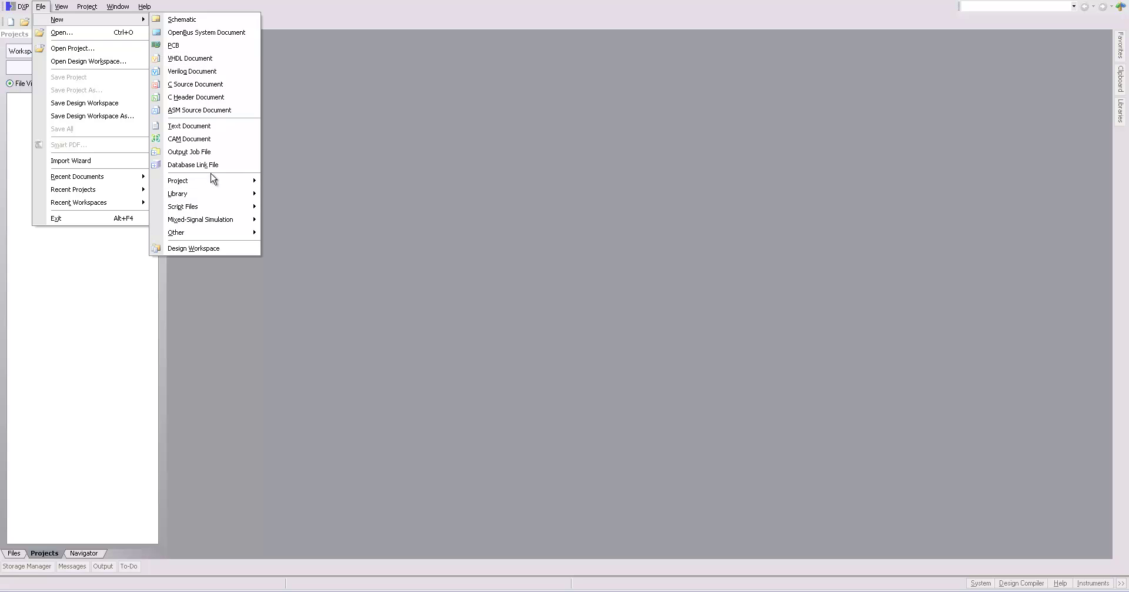
pyautogui.moveTo(213, 180)
pyautogui.click(280, 182)
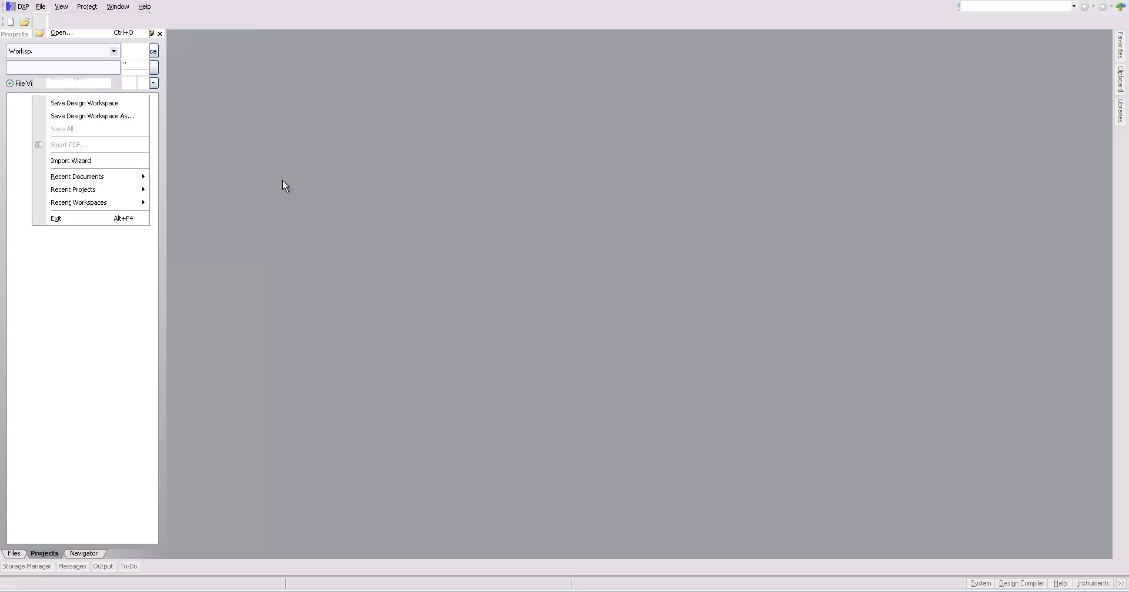
# - Add a new blank schematic sheet, Sheet1.SchDoc, to the project
pyautogui.click(46, 9)
pyautogui.moveTo(59, 19)
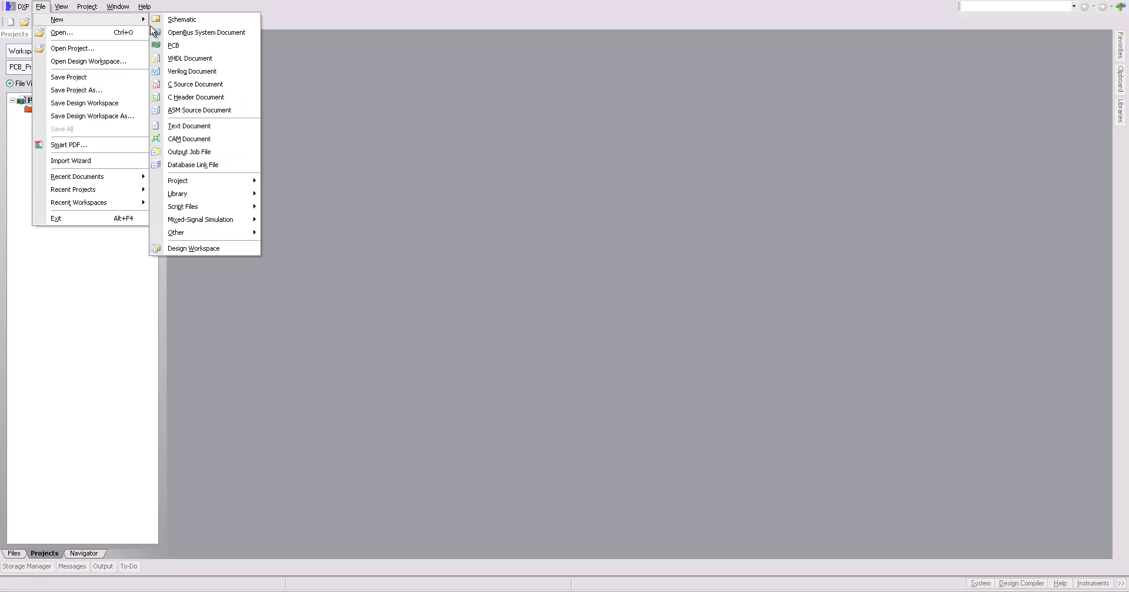
pyautogui.click(180, 19)
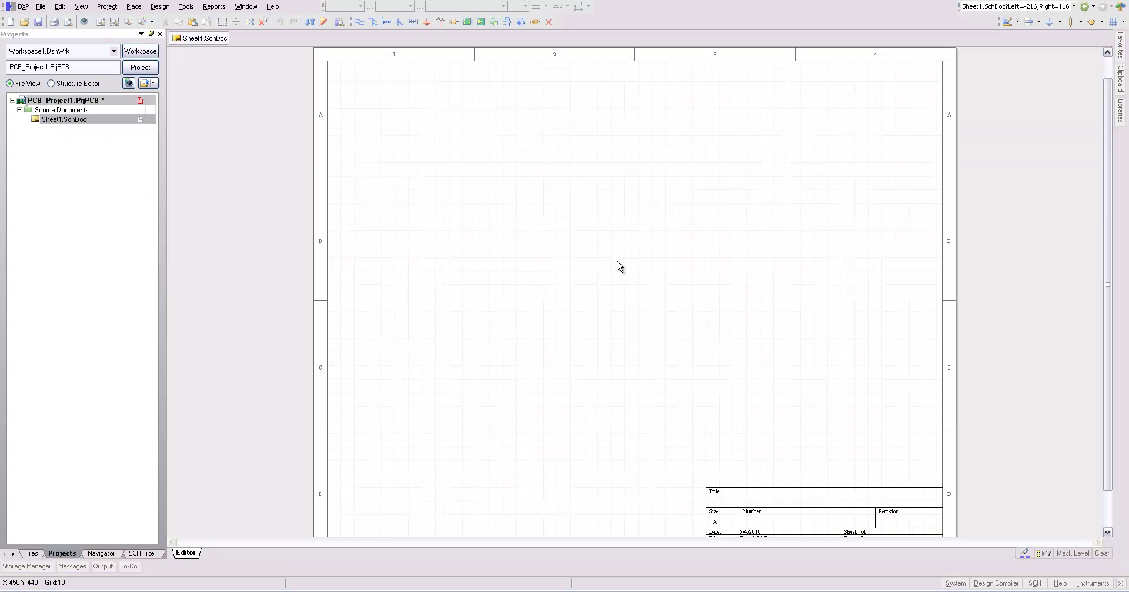
# - Zoom to the title block and place a text string reading 'Demo Circuit' in the Title field
pyautogui.click(1107, 532)
pyautogui.click(1107, 532)
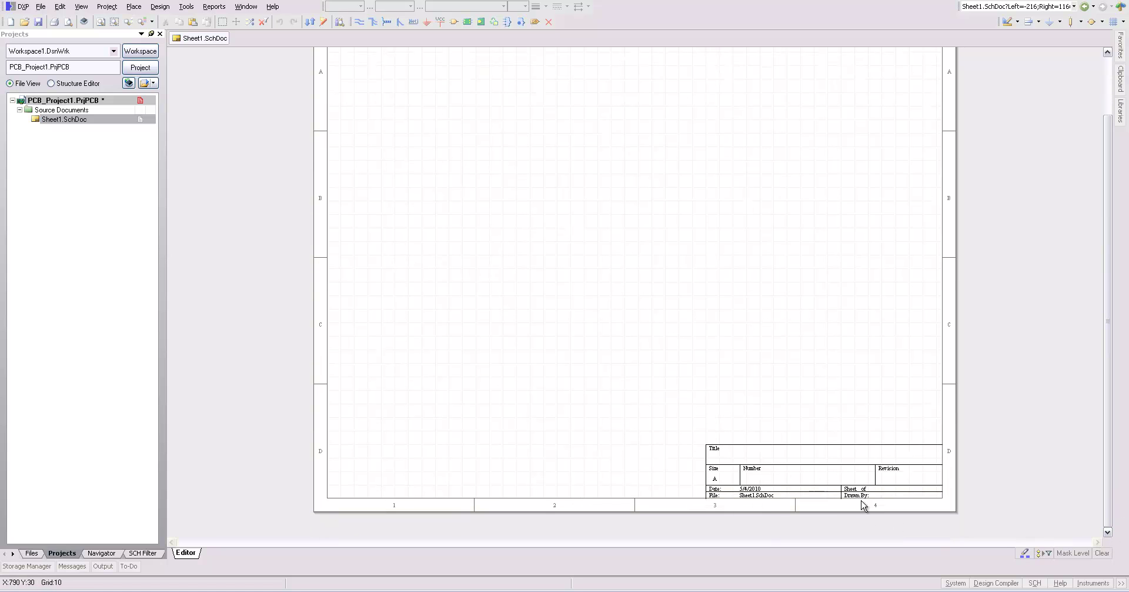
pyautogui.keyDown('ctrl'); pyautogui.scroll(1, 890, 503); pyautogui.keyUp('ctrl')
pyautogui.keyDown('ctrl'); pyautogui.scroll(4, 891, 503); pyautogui.keyUp('ctrl')
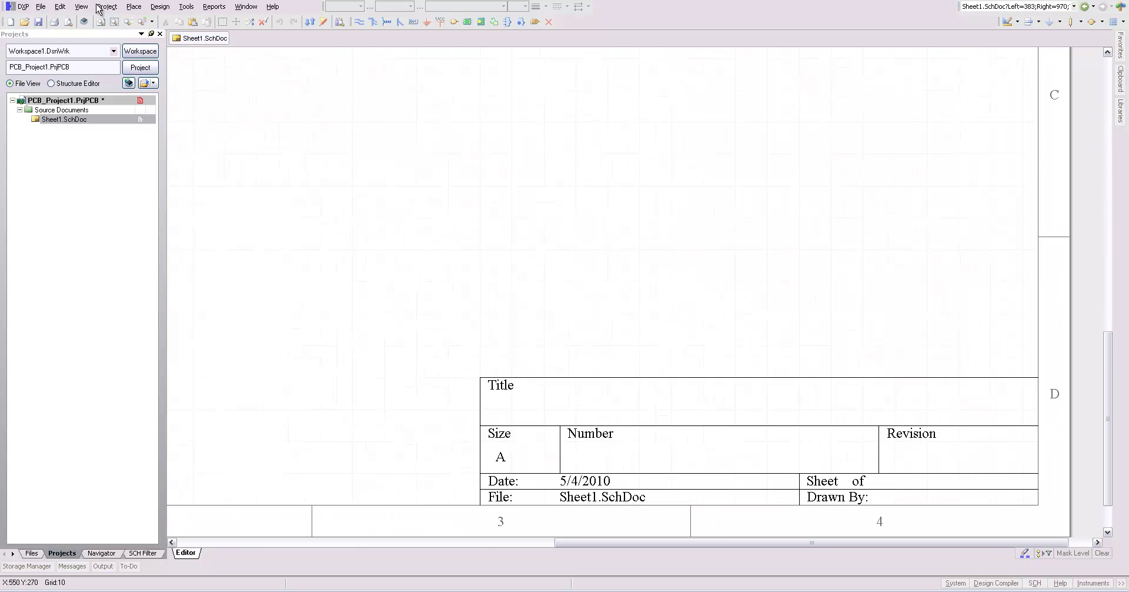
pyautogui.click(134, 6)
pyautogui.click(159, 204)
pyautogui.click(525, 410)
pyautogui.rightClick(524, 426)
pyautogui.doubleClick(543, 403)
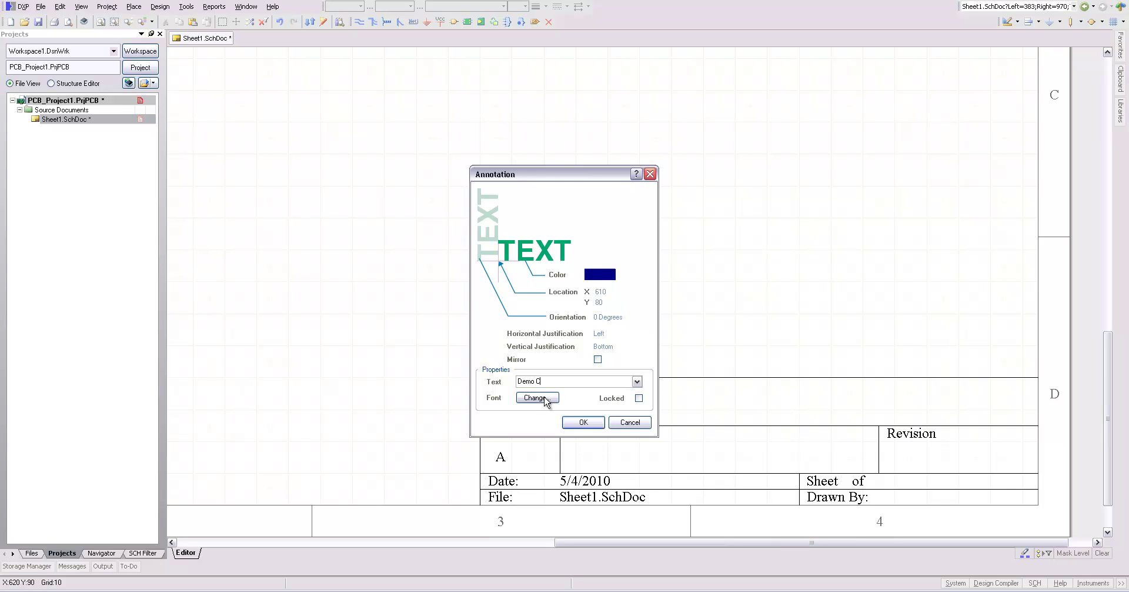
pyautogui.click(583, 422)
# - Add text strings setting Revision to 1 and Drawn By to the designer's name
pyautogui.click(133, 6)
pyautogui.click(147, 201)
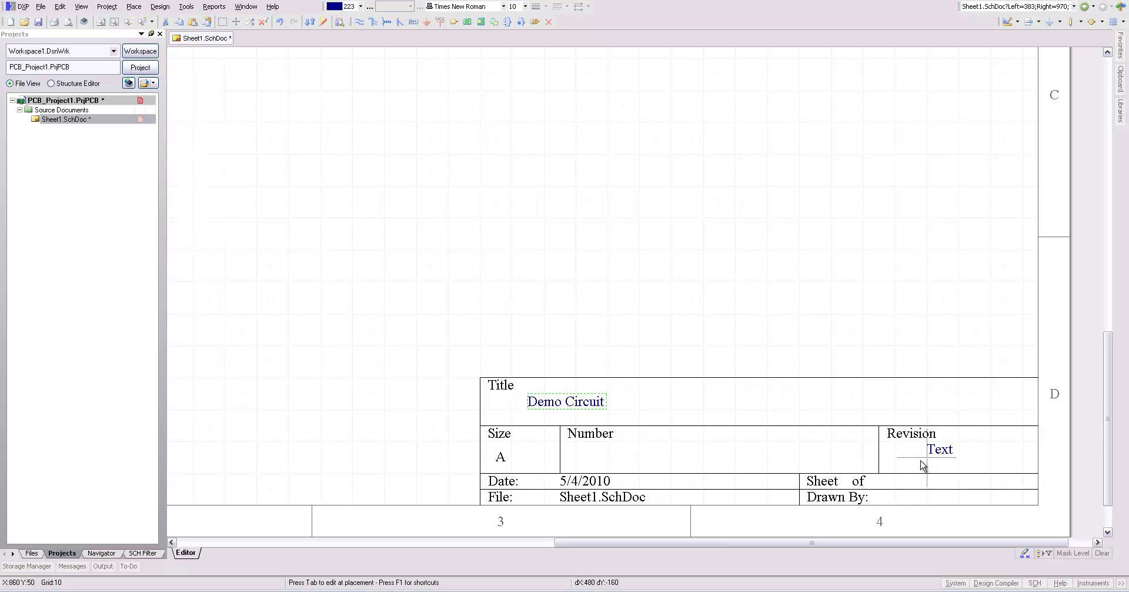
pyautogui.click(924, 470)
pyautogui.click(879, 512)
pyautogui.press('Escape')
pyautogui.doubleClick(939, 451)
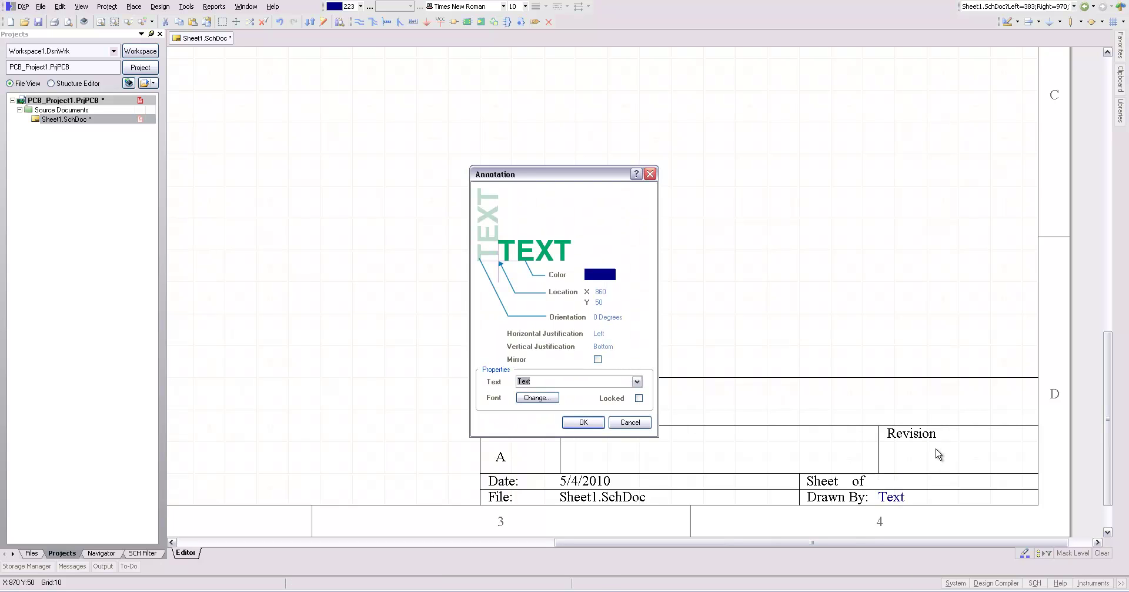
pyautogui.write('1')
pyautogui.press('Return')
pyautogui.doubleClick(896, 497)
pyautogui.write('Gabe A. Cohn')
pyautogui.press('Return')
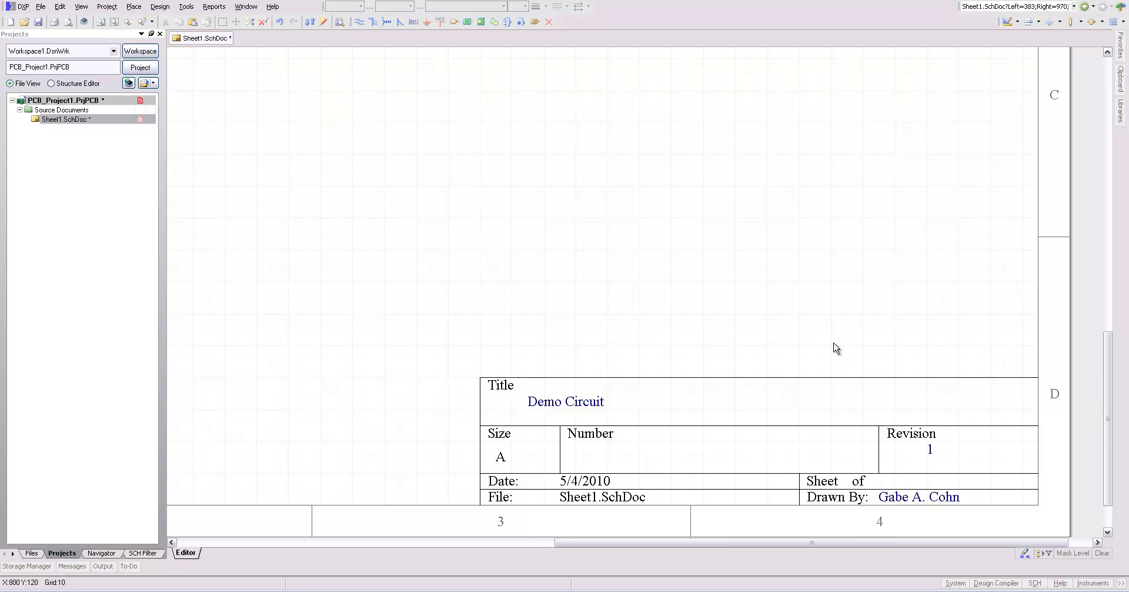
# - Zoom out to the whole sheet and open the Libraries panel on Miscellaneous Connectors.IntLib
pyautogui.keyDown('ctrl'); pyautogui.scroll(-1, 448, 287); pyautogui.keyUp('ctrl')
pyautogui.keyDown('ctrl'); pyautogui.scroll(-2, 448, 287); pyautogui.keyUp('ctrl')
pyautogui.scroll(3, 448, 286)
pyautogui.keyDown('ctrl'); pyautogui.scroll(-1, 448, 287); pyautogui.keyUp('ctrl')
pyautogui.keyDown('ctrl'); pyautogui.scroll(-1, 448, 286); pyautogui.keyUp('ctrl')
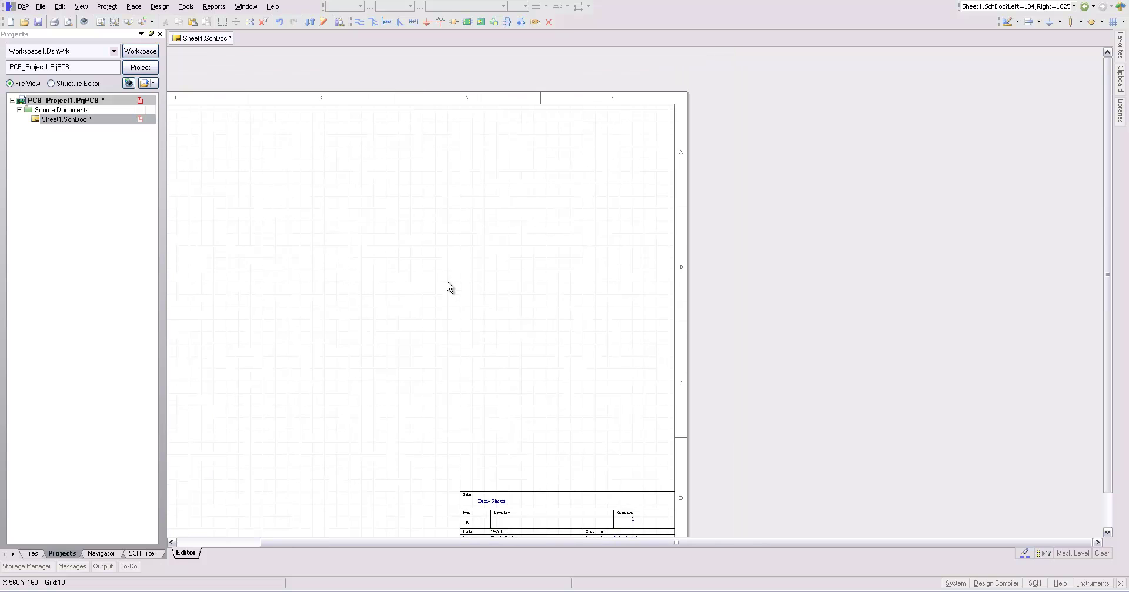
pyautogui.click(179, 542)
pyautogui.scroll(-2, 358, 461)
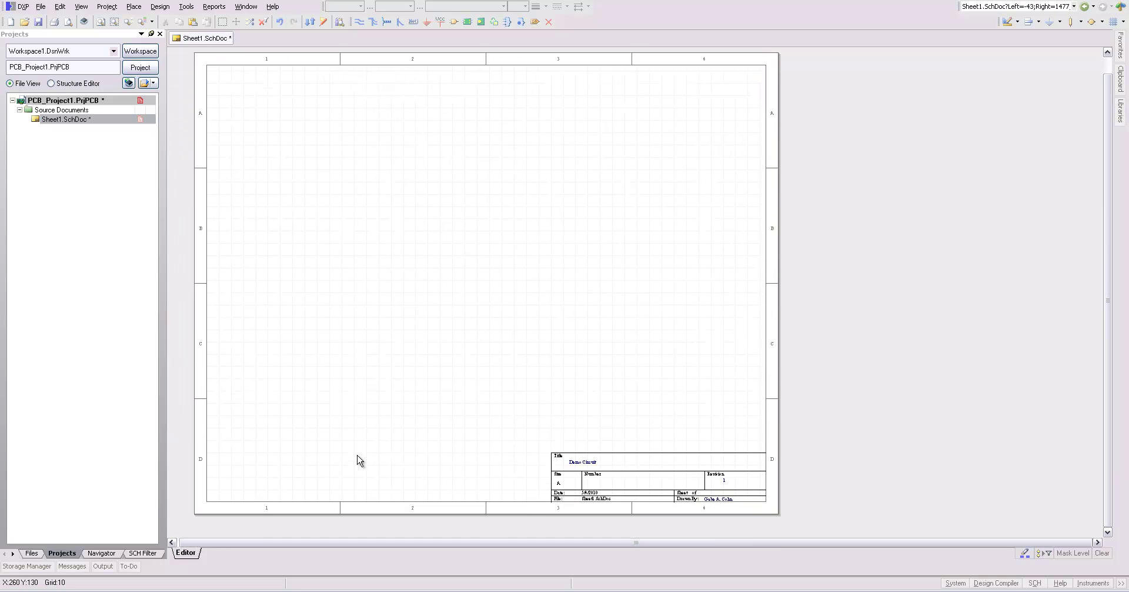
pyautogui.click(1120, 111)
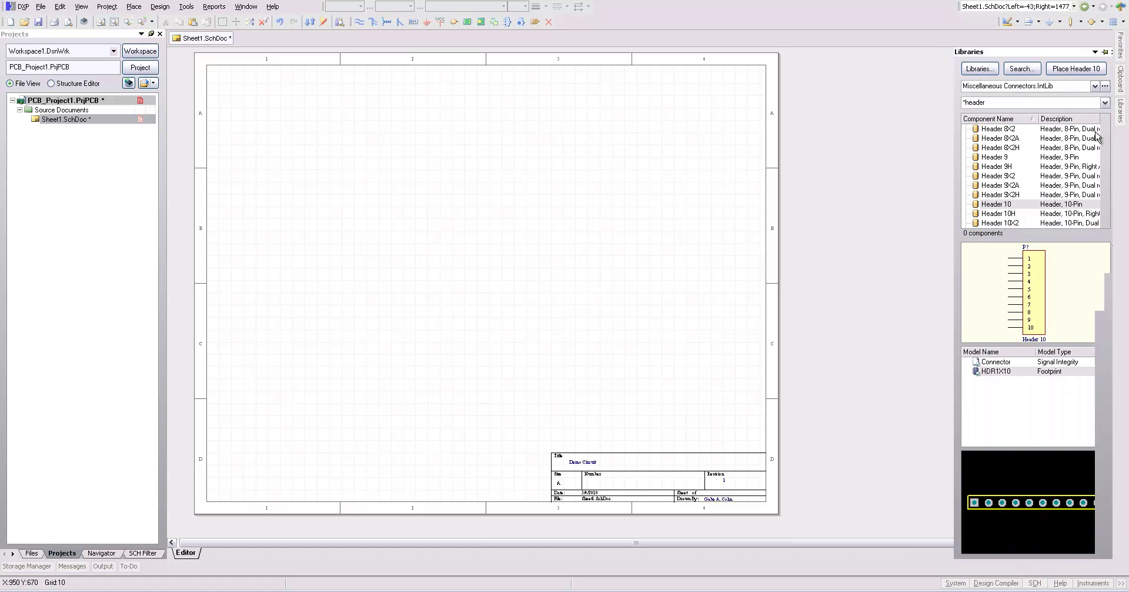
pyautogui.click(1090, 86)
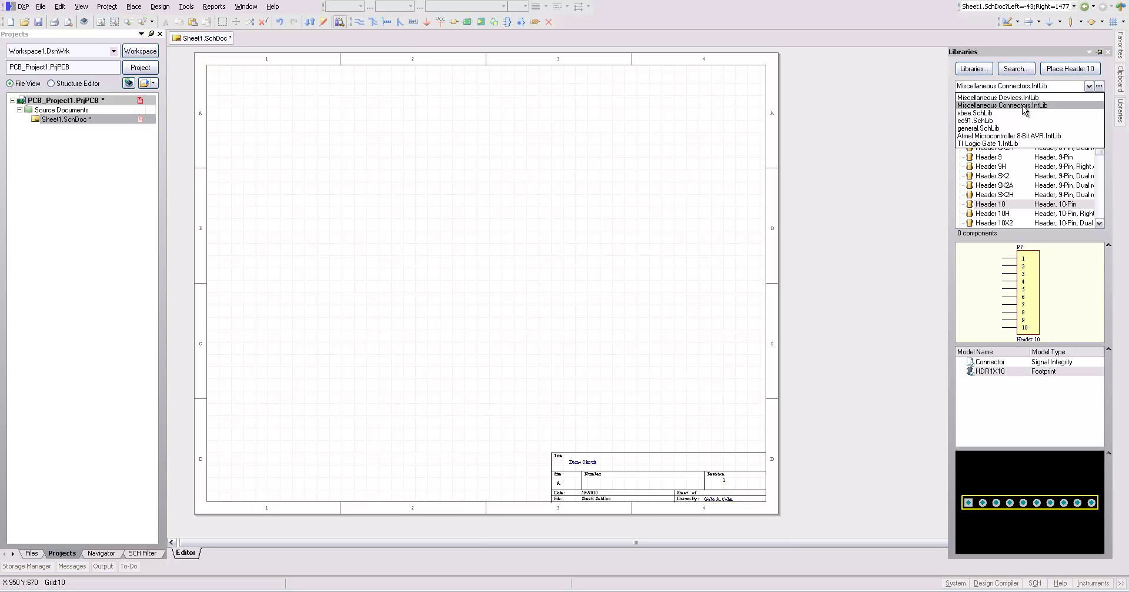
pyautogui.click(1023, 105)
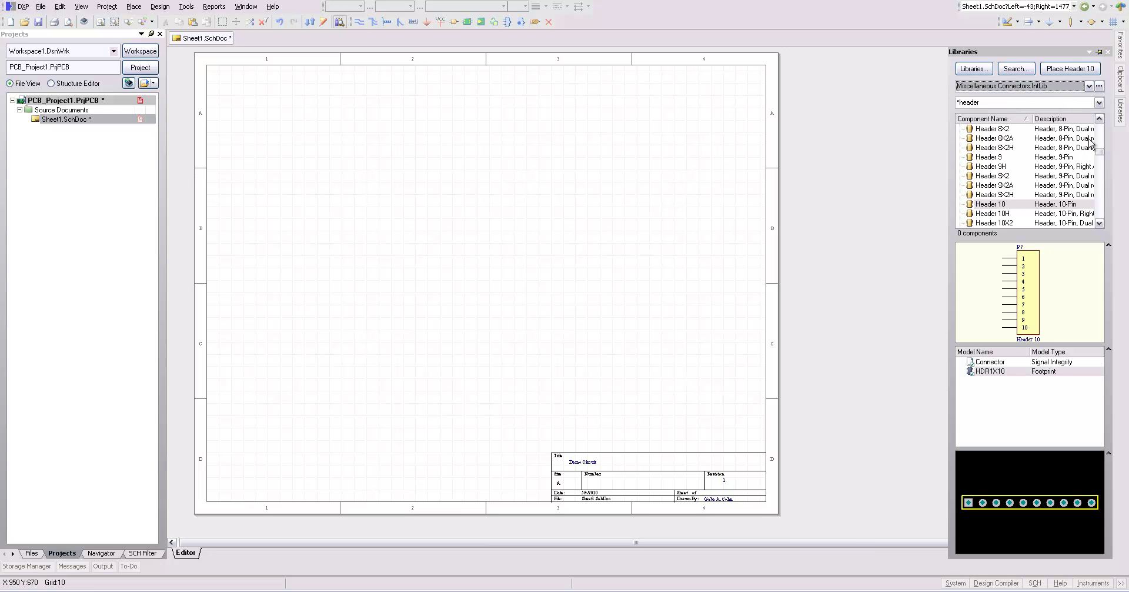
# - Select the Header 2 connector and begin placing it
pyautogui.scroll(14, 1091, 141)
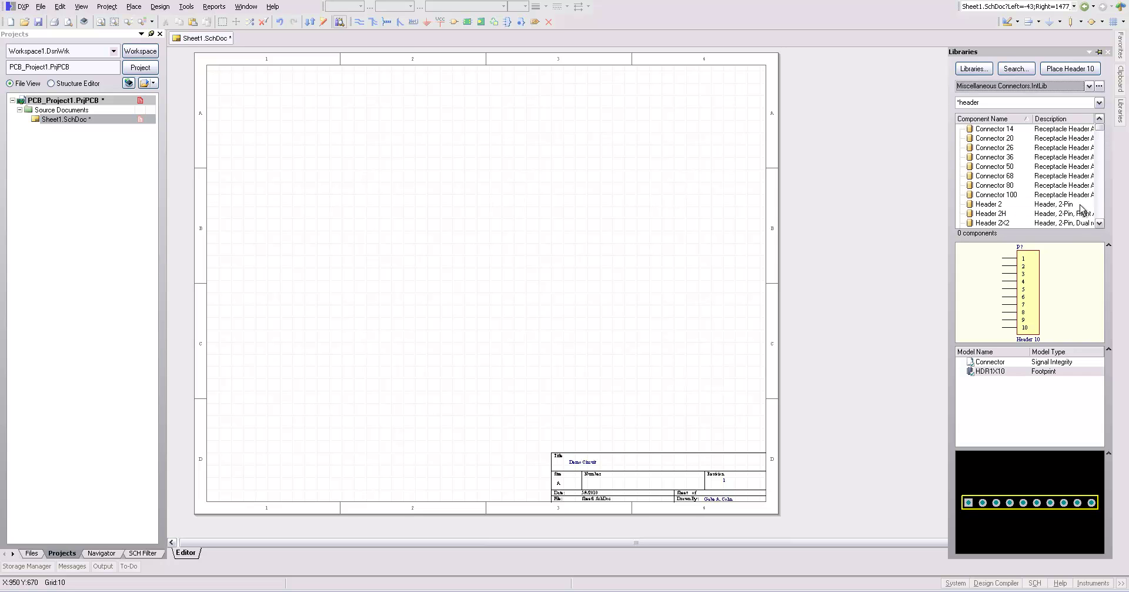
pyautogui.click(1099, 223)
pyautogui.click(992, 197)
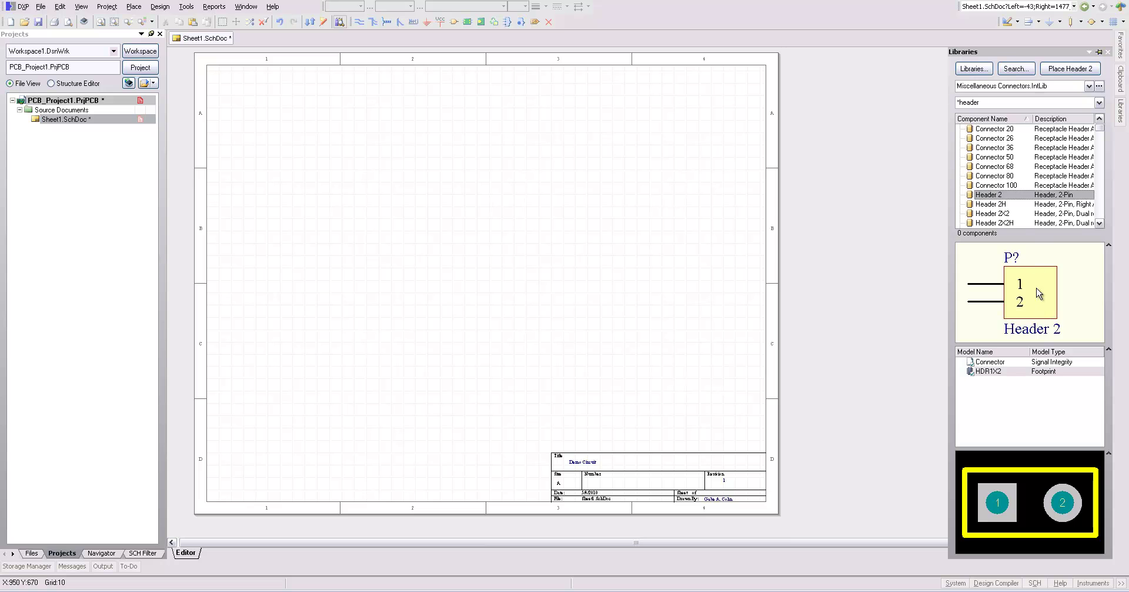
pyautogui.click(1070, 68)
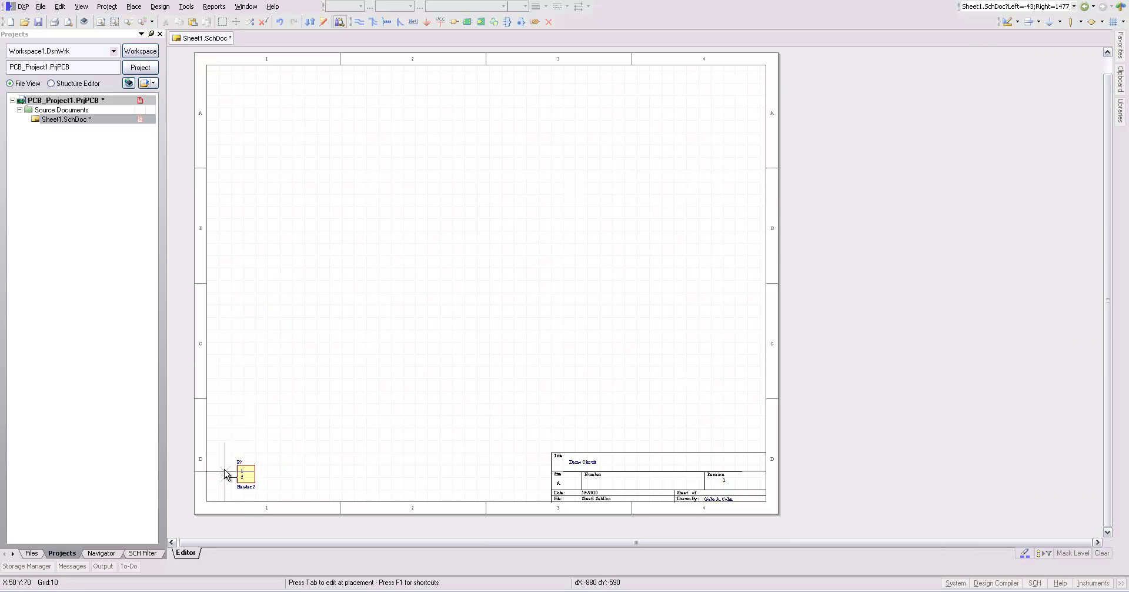
# - Drop the header near the lower-left corner and set its comment to Power
pyautogui.click(225, 464)
pyautogui.rightClick(227, 492)
pyautogui.doubleClick(246, 481)
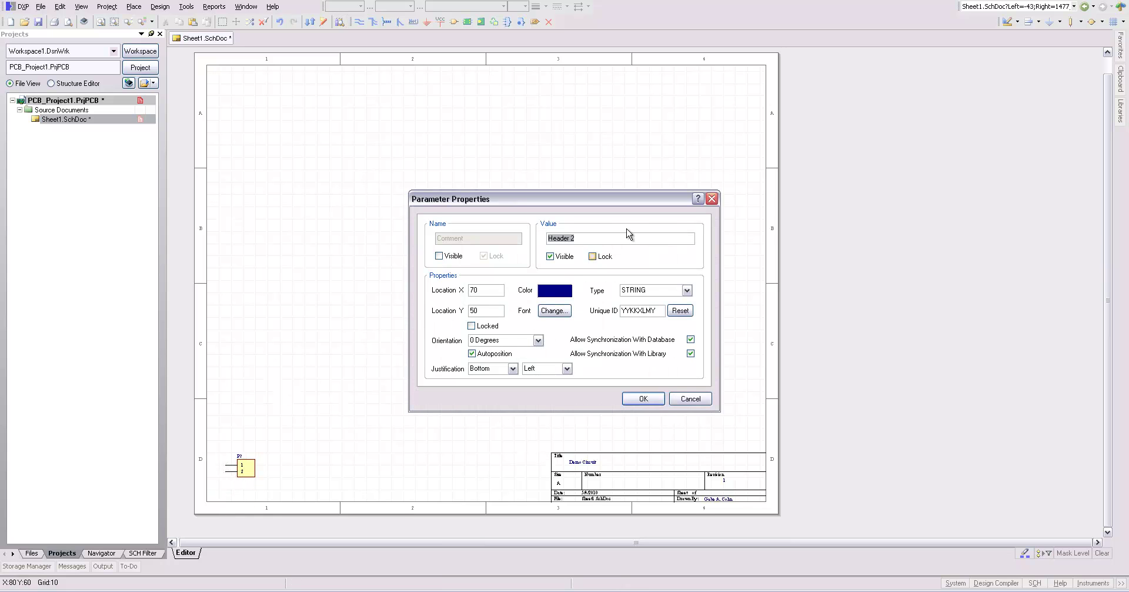
pyautogui.write('Power')
pyautogui.press('Return')
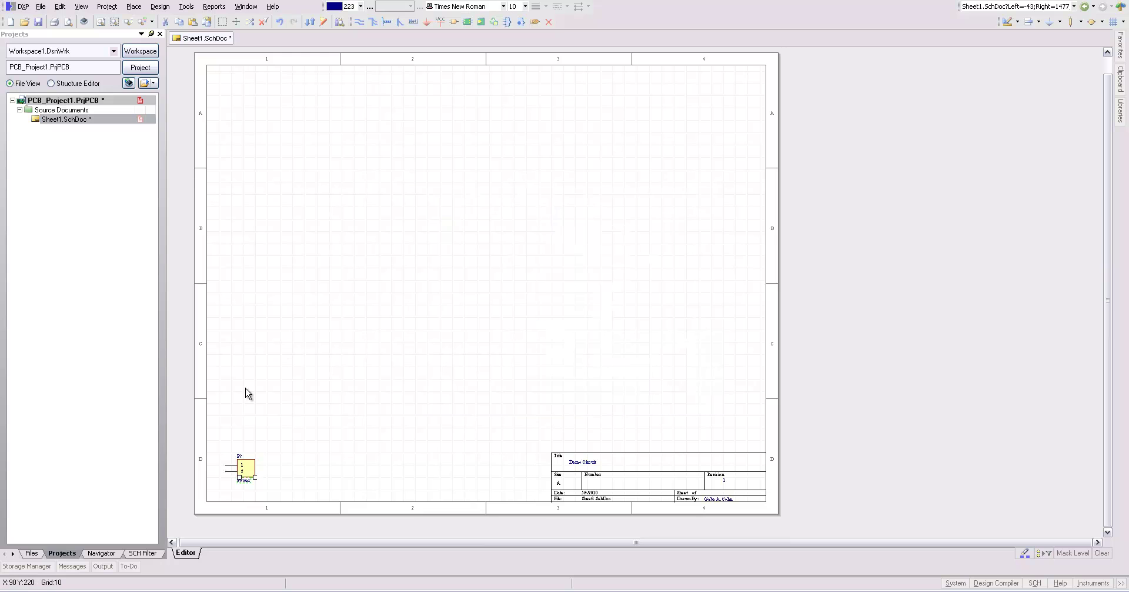
# - Mirror the Power header so its pins face right and nudge it up slightly
pyautogui.doubleClick(246, 470)
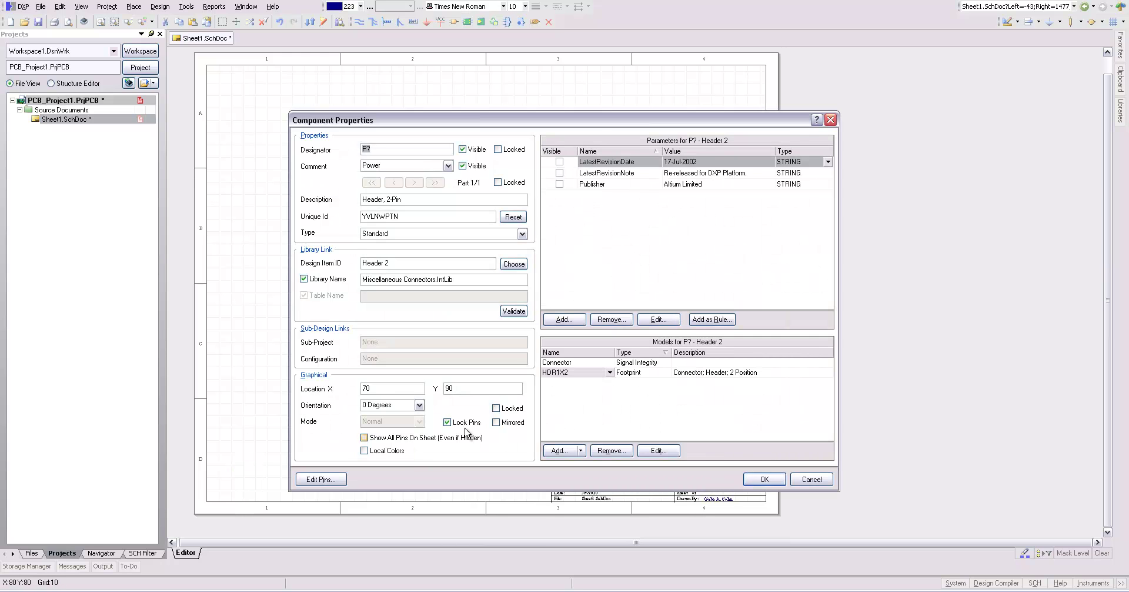
pyautogui.click(764, 479)
pyautogui.click(319, 489)
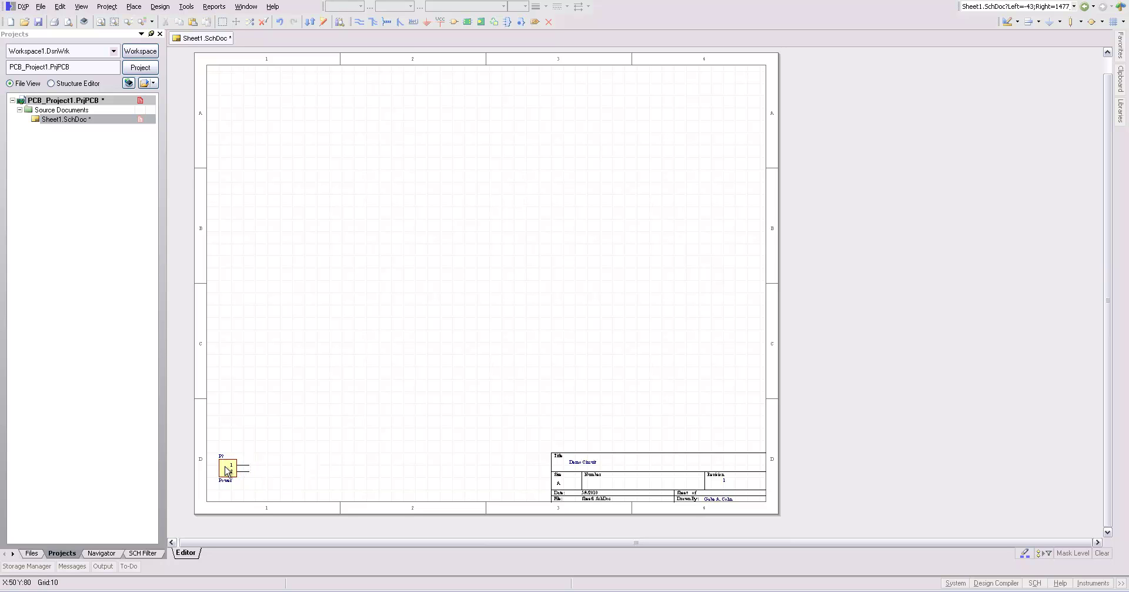
pyautogui.moveTo(227, 470); pyautogui.dragTo(229, 458)
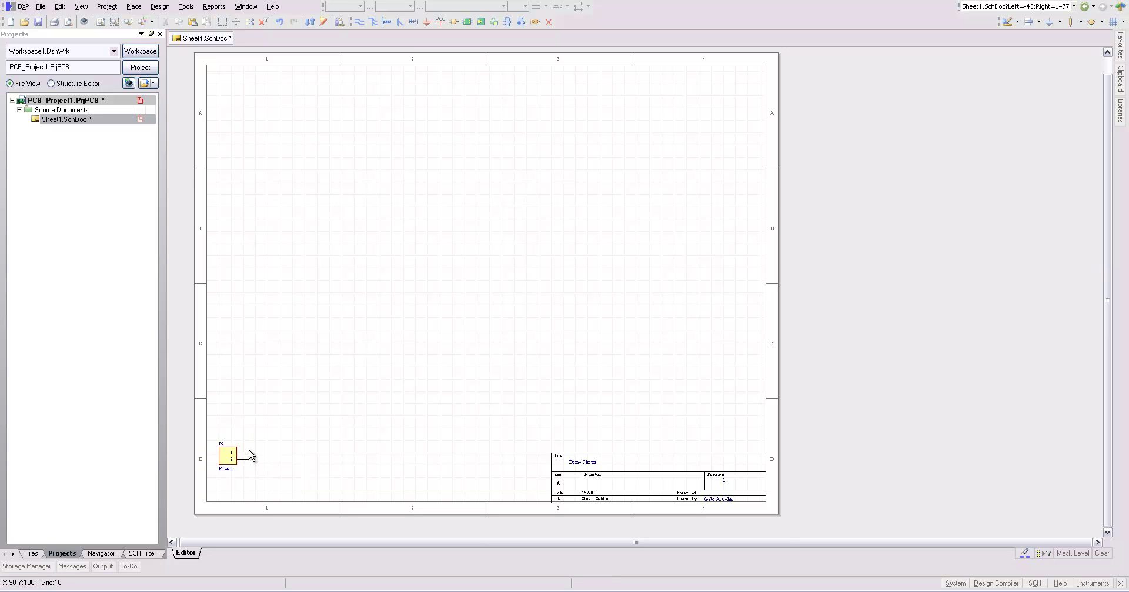
# - Place a polarized capacitor beside the Power header
pyautogui.click(1082, 22)
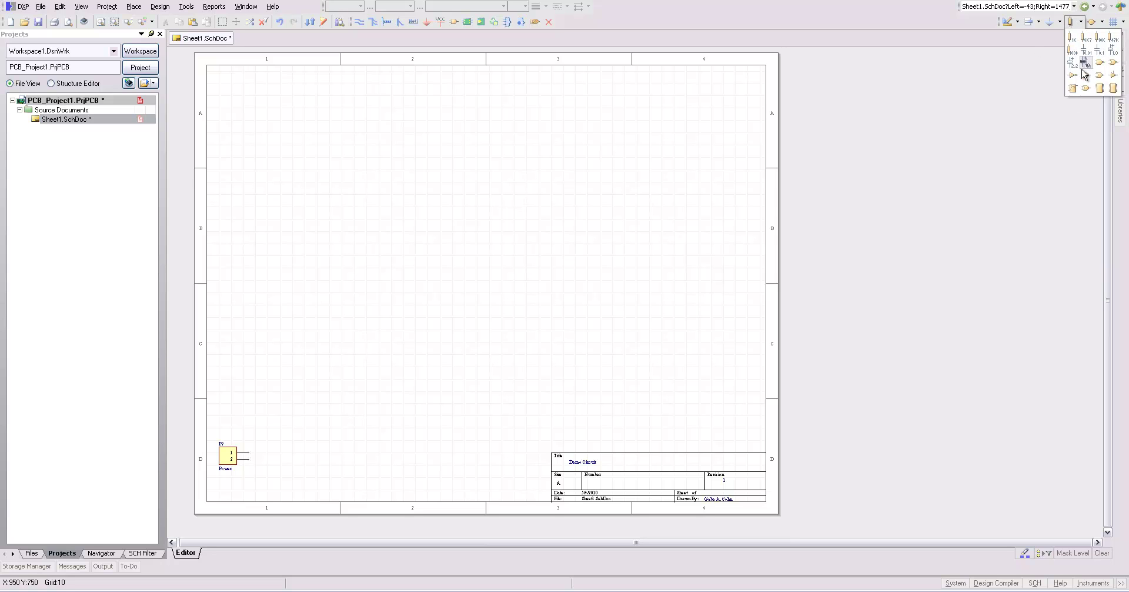
pyautogui.click(1084, 61)
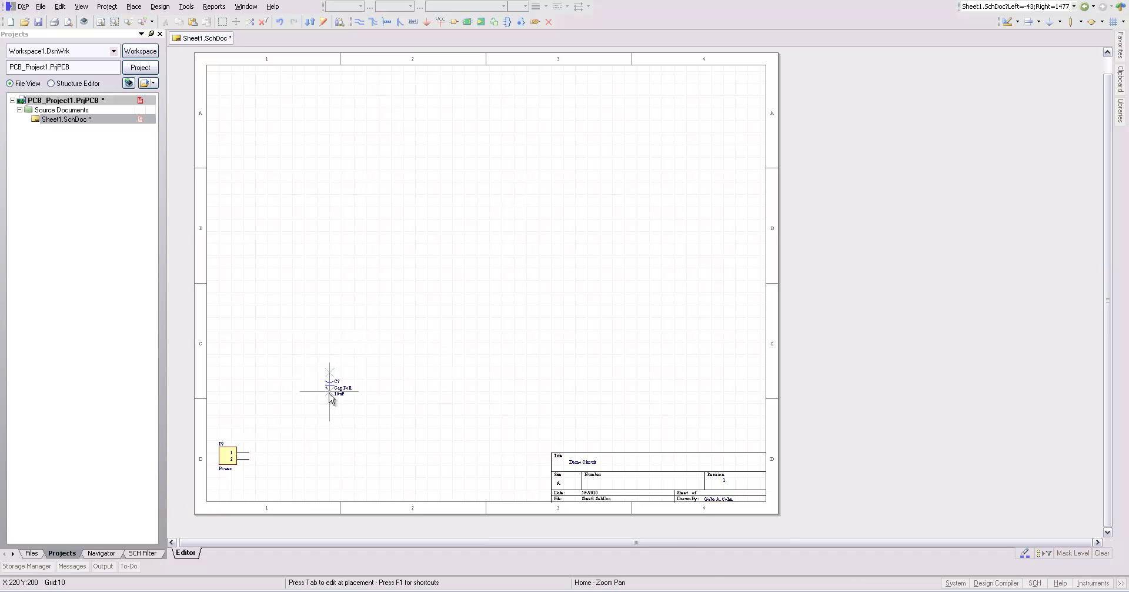
pyautogui.press('Left')
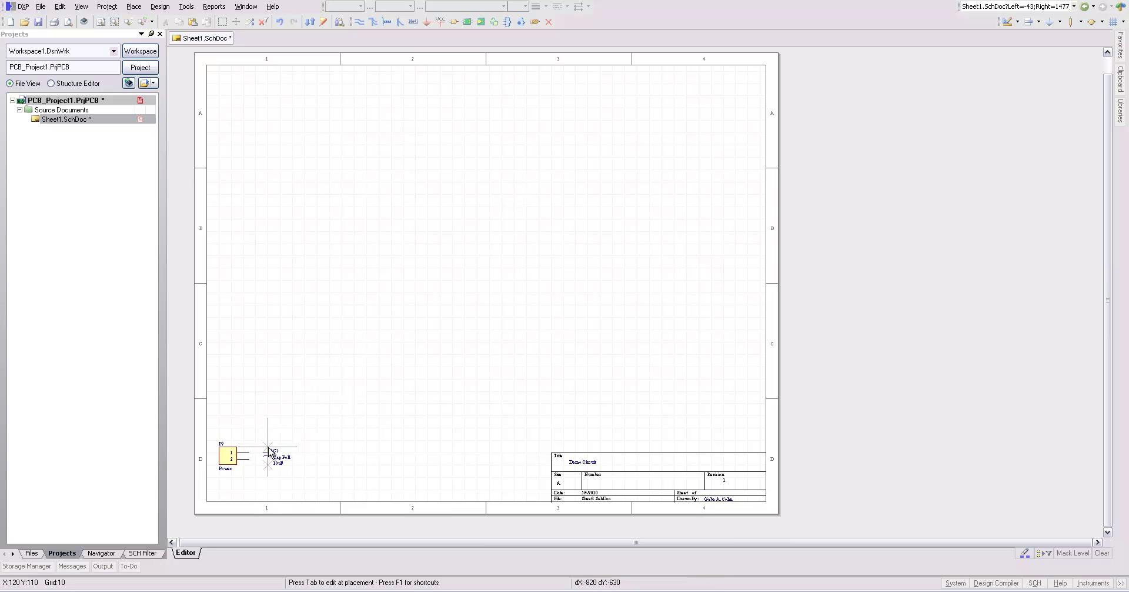
pyautogui.click(272, 456)
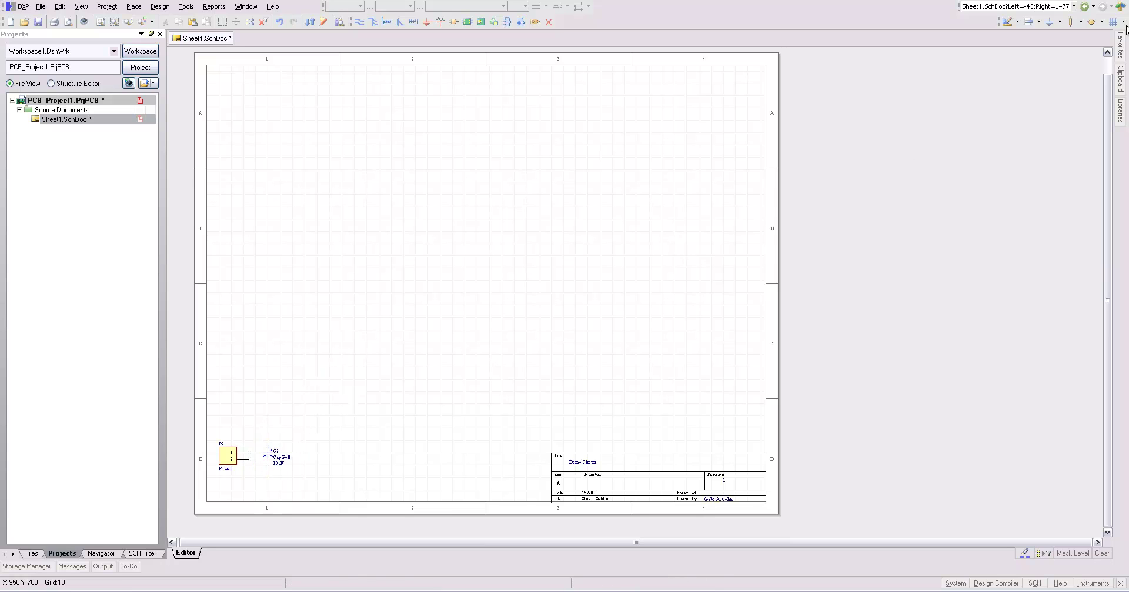
# - Attach a GND power port to the capacitor's lower pin
pyautogui.click(1052, 26)
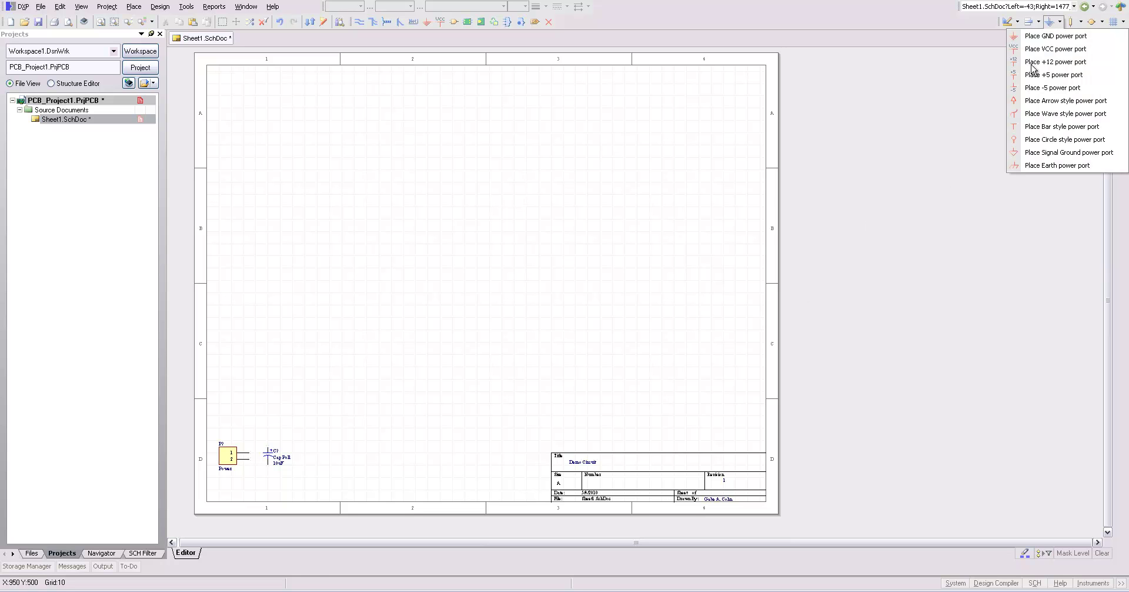
pyautogui.click(1044, 45)
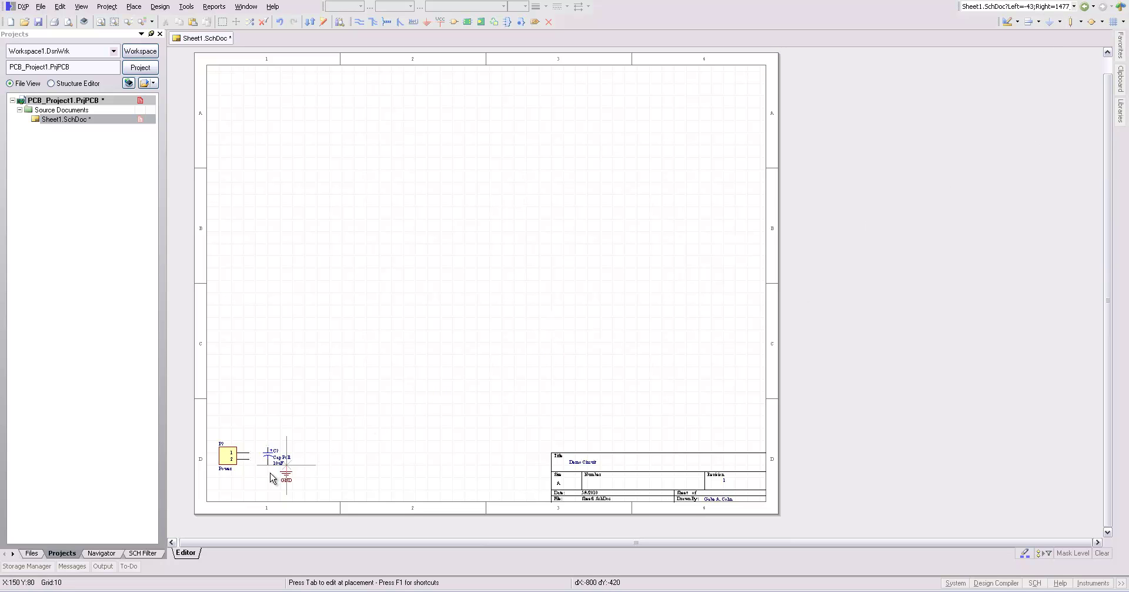
pyautogui.click(268, 470)
pyautogui.press('Escape')
# - Place a VCC power port, delete the extra copies, and move it onto the capacitor's top pin
pyautogui.click(1059, 22)
pyautogui.click(1041, 51)
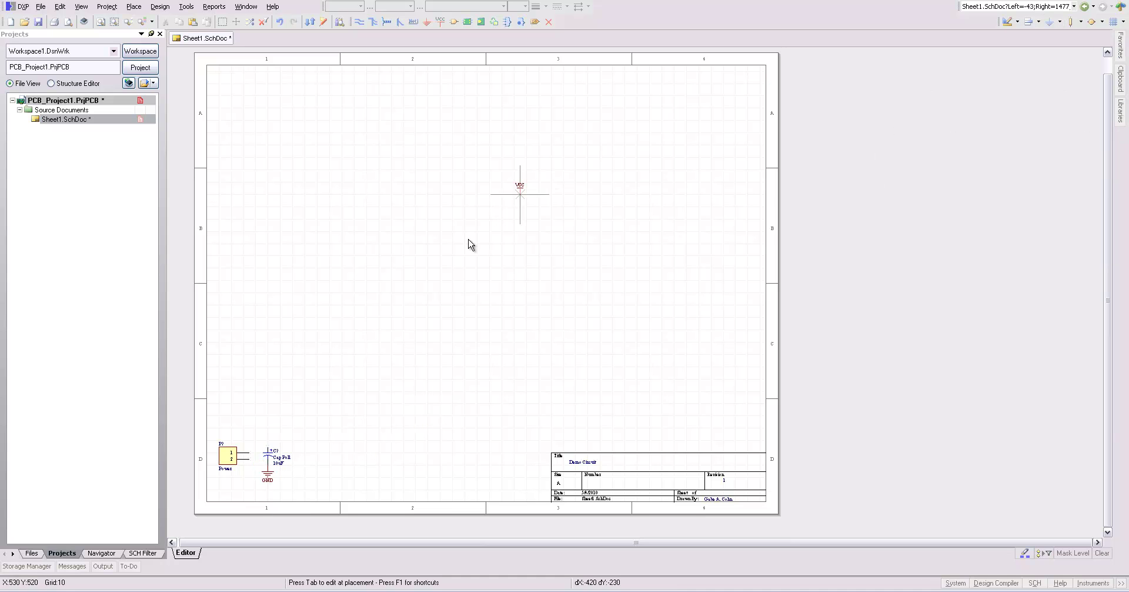
pyautogui.click(366, 256)
pyautogui.click(427, 255)
pyautogui.click(501, 231)
pyautogui.rightClick(505, 299)
pyautogui.moveTo(402, 195); pyautogui.dragTo(568, 290)
pyautogui.press('Delete')
pyautogui.moveTo(366, 253); pyautogui.dragTo(269, 453)
# - Draw a wire from the capacitor pin down to the GND port
pyautogui.click(359, 22)
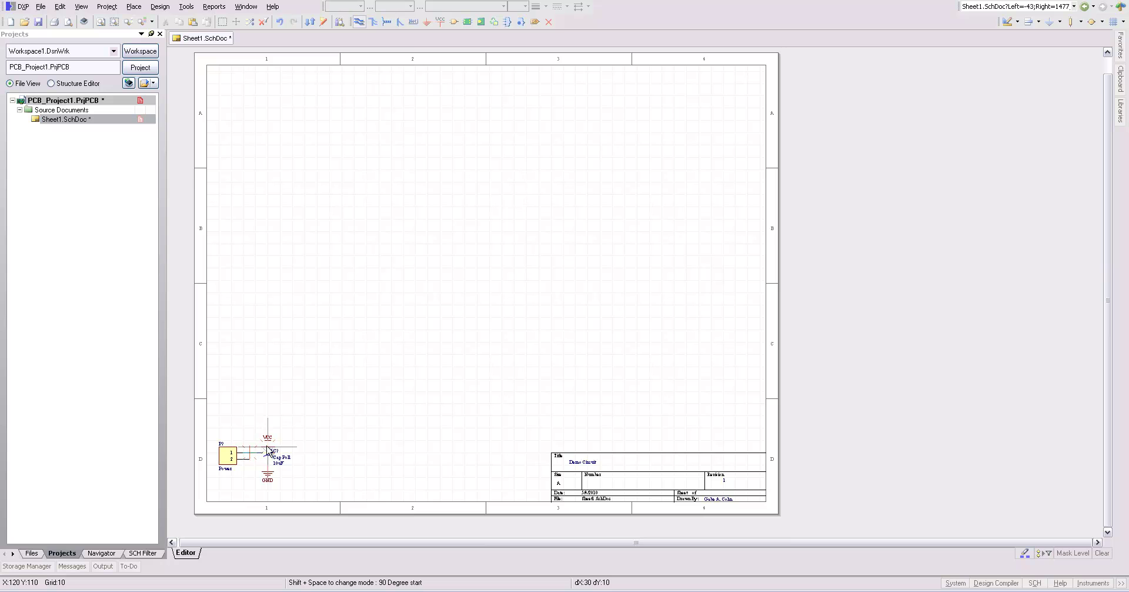
pyautogui.click(268, 452)
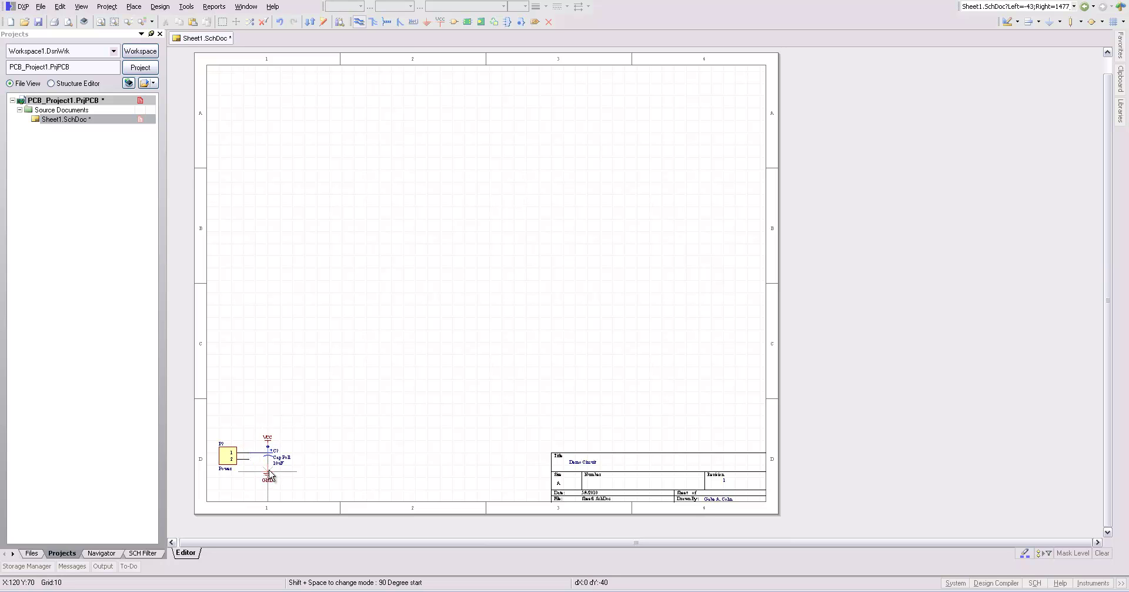
pyautogui.click(269, 473)
pyautogui.rightClick(279, 448)
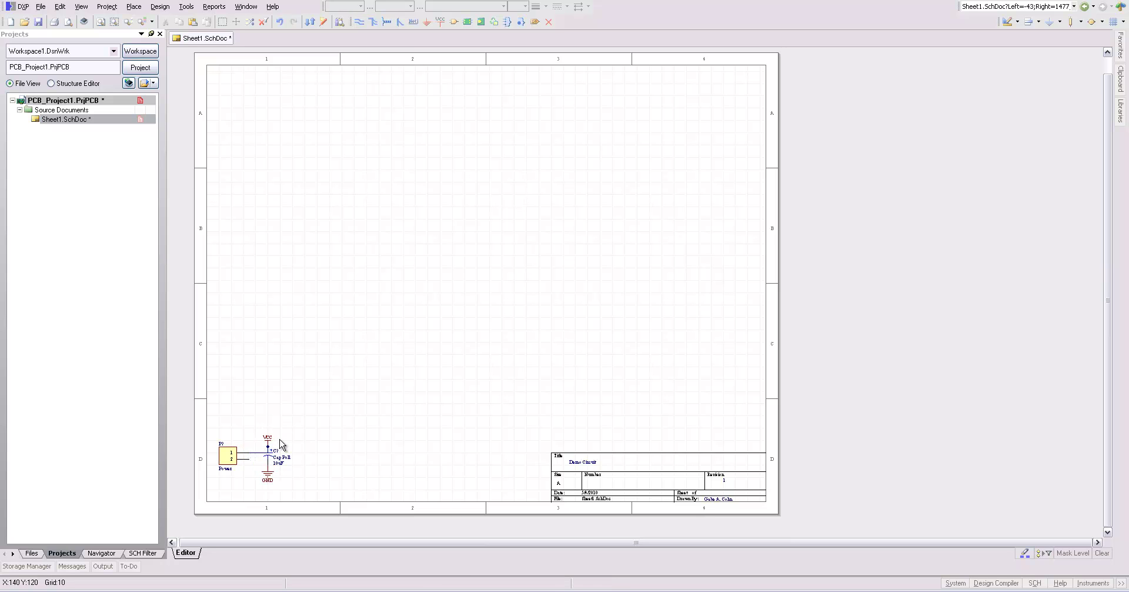
# - Wire header pin 1 to the capacitor's top pin and pin 2 to its bottom pin
pyautogui.click(359, 21)
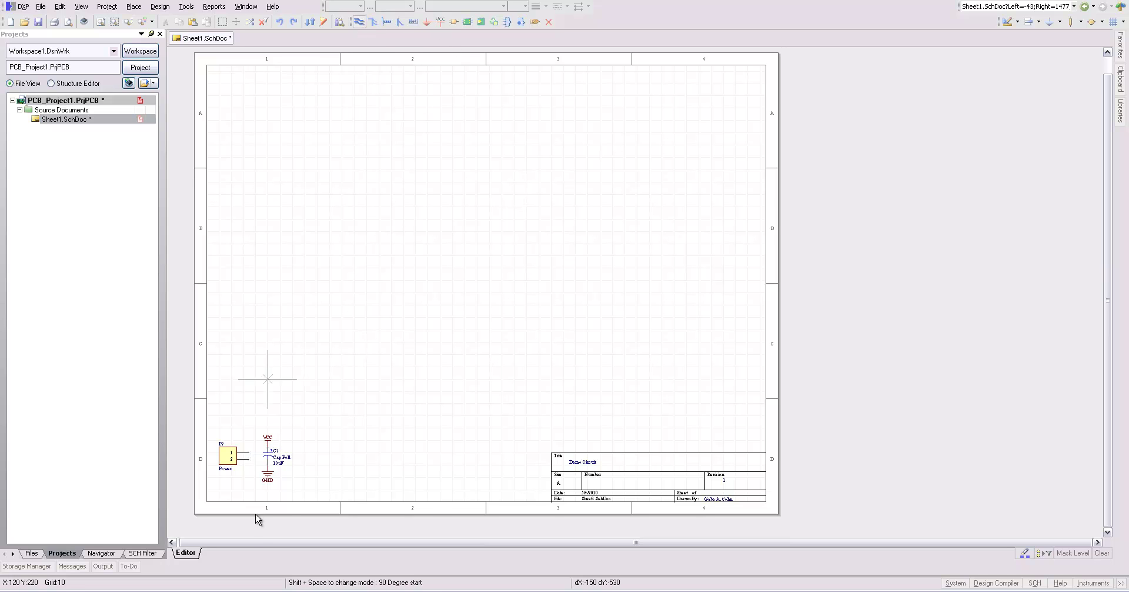
pyautogui.click(268, 450)
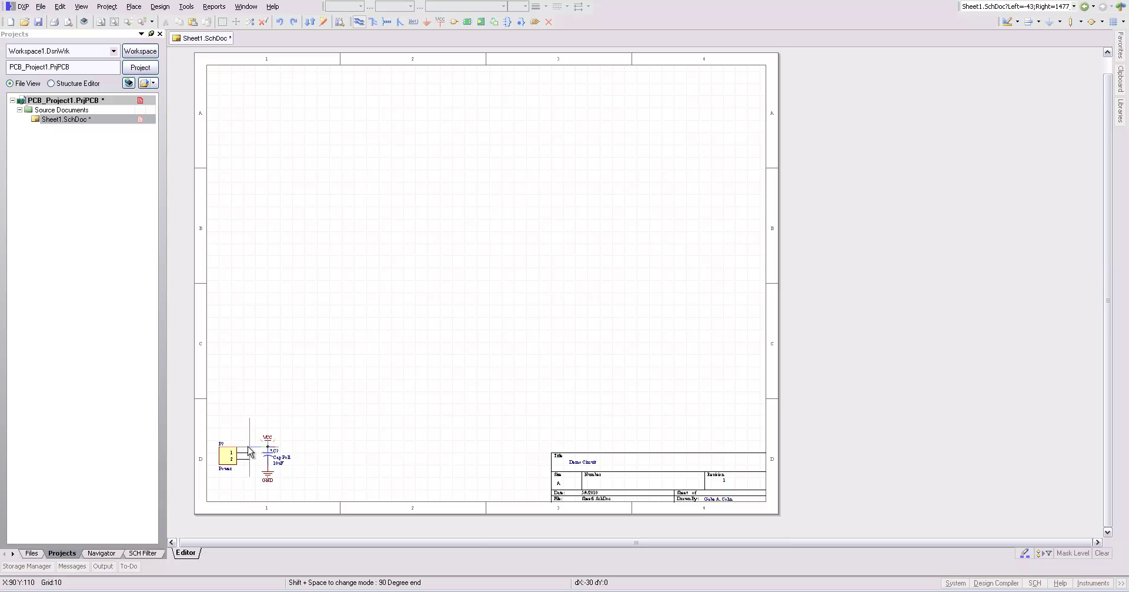
pyautogui.click(248, 451)
pyautogui.click(249, 464)
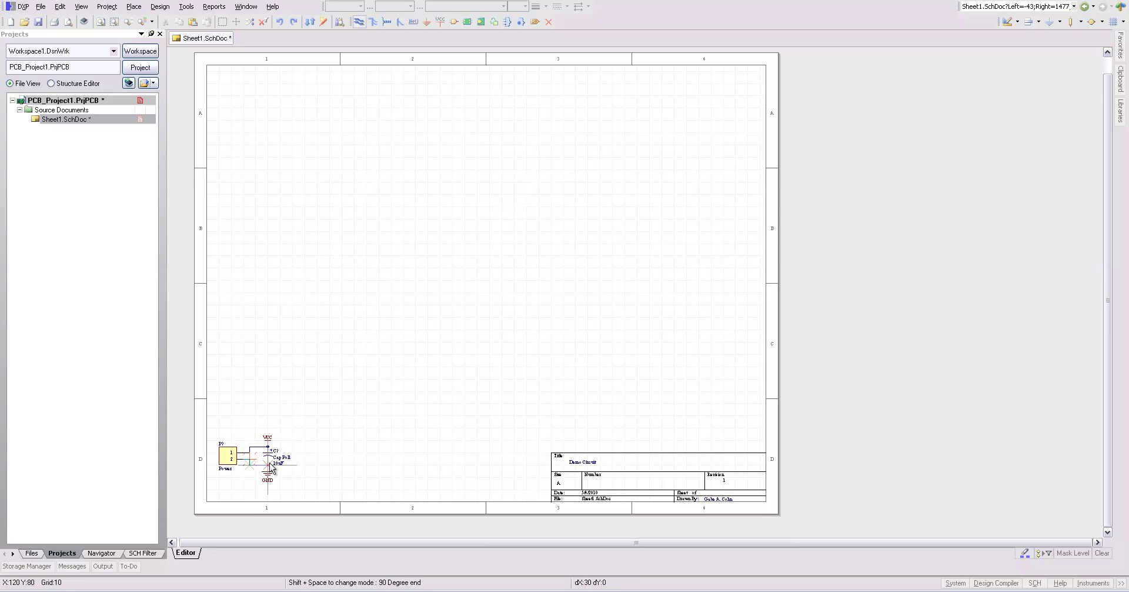
pyautogui.click(268, 464)
pyautogui.press('Escape')
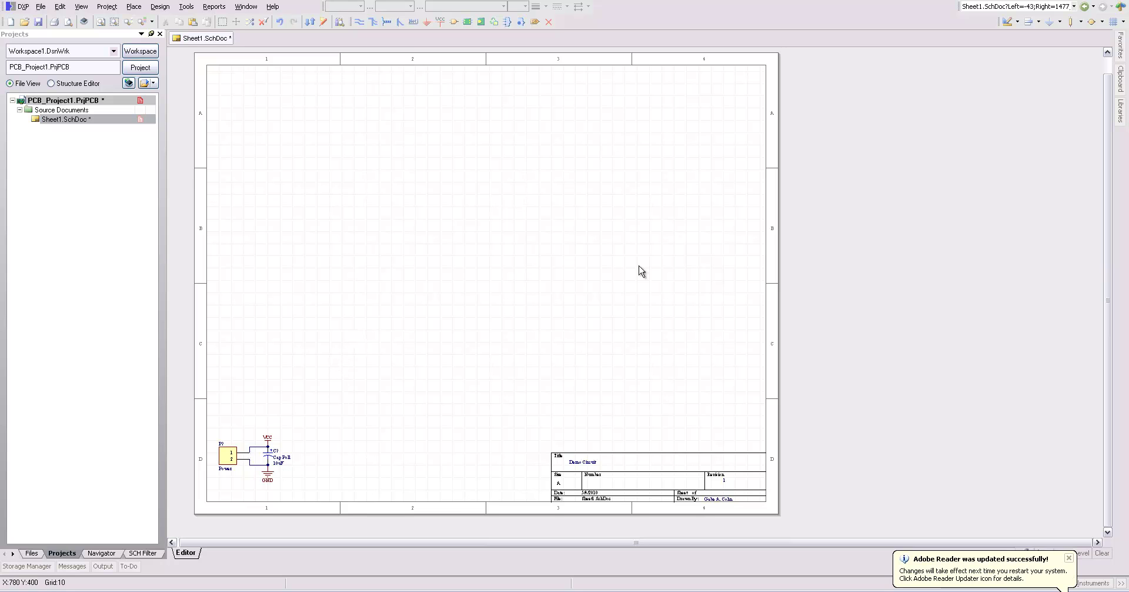
pyautogui.click(1121, 112)
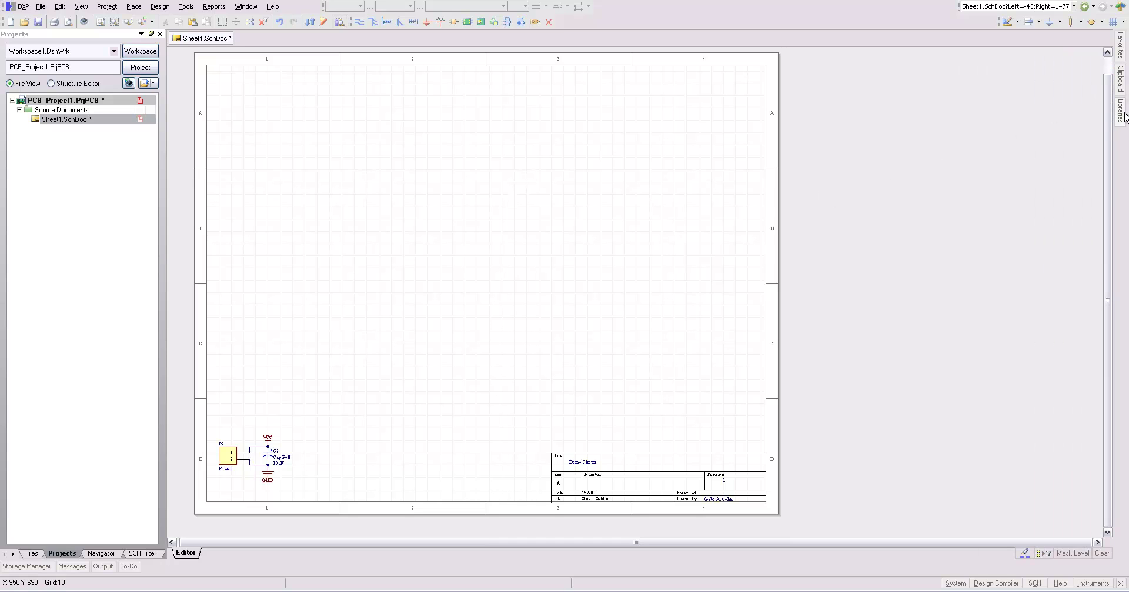
# - Install the Atmel Microcontroller 8-Bit AVR.IntLib library via the libraries manager
pyautogui.moveTo(1124, 117)
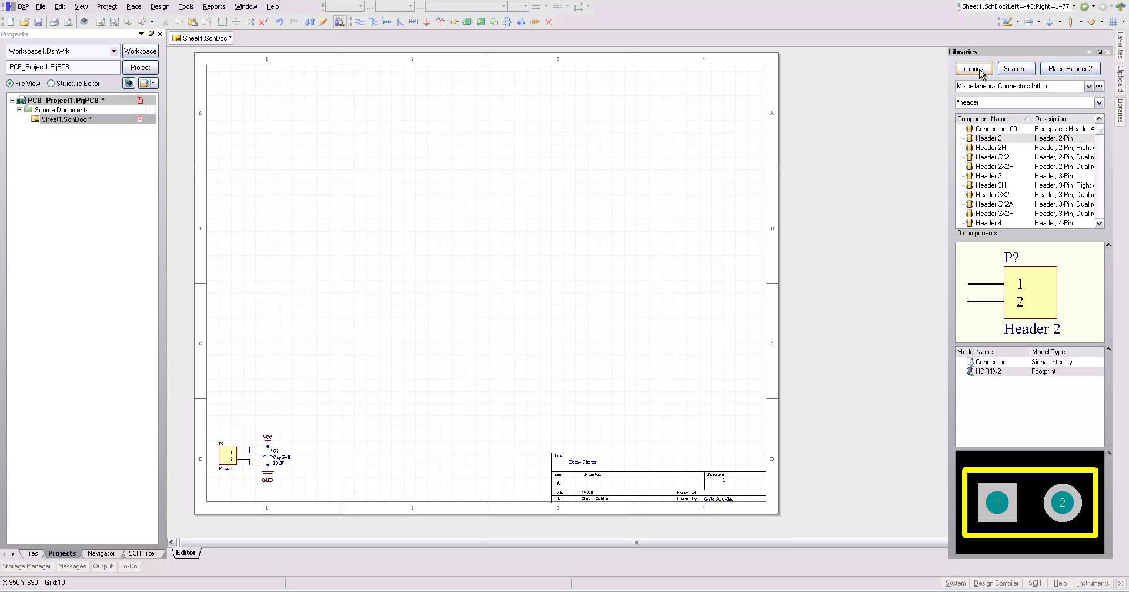
pyautogui.click(1089, 85)
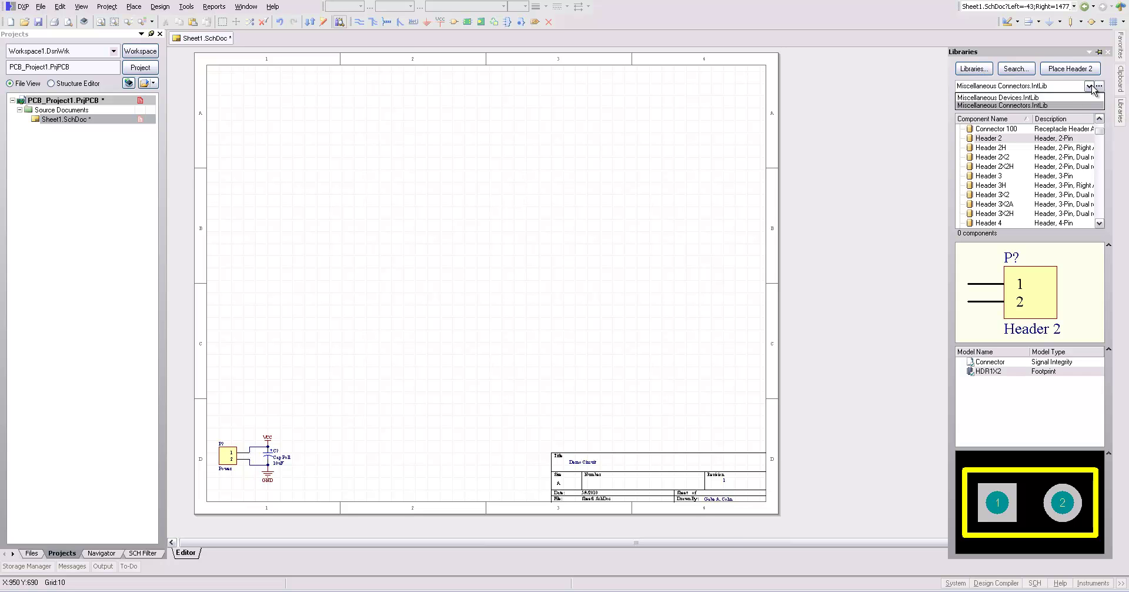
pyautogui.click(974, 69)
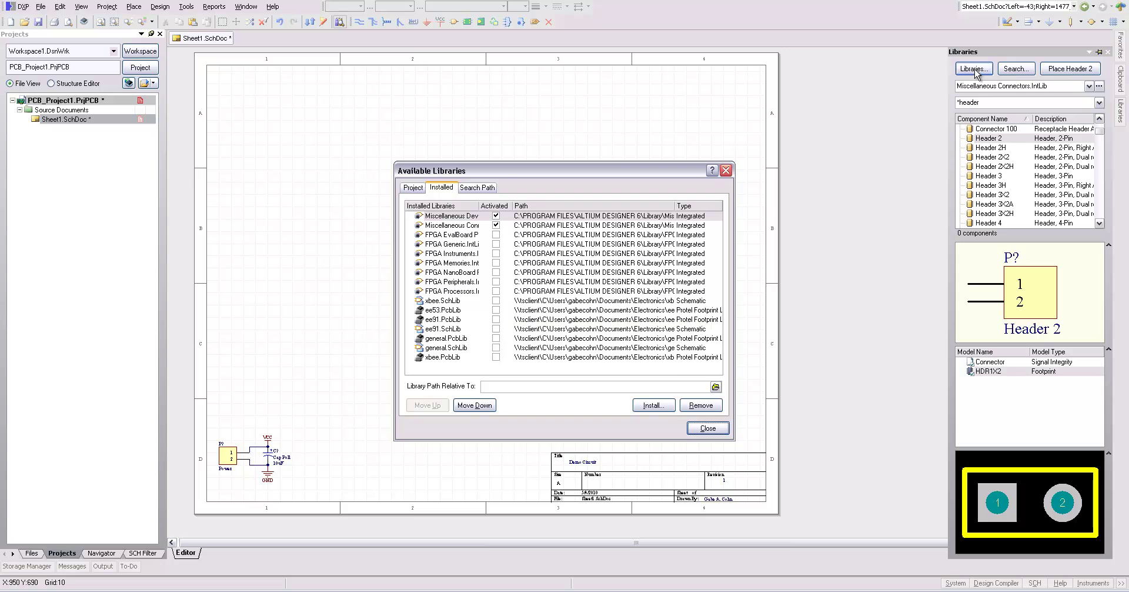
pyautogui.click(647, 406)
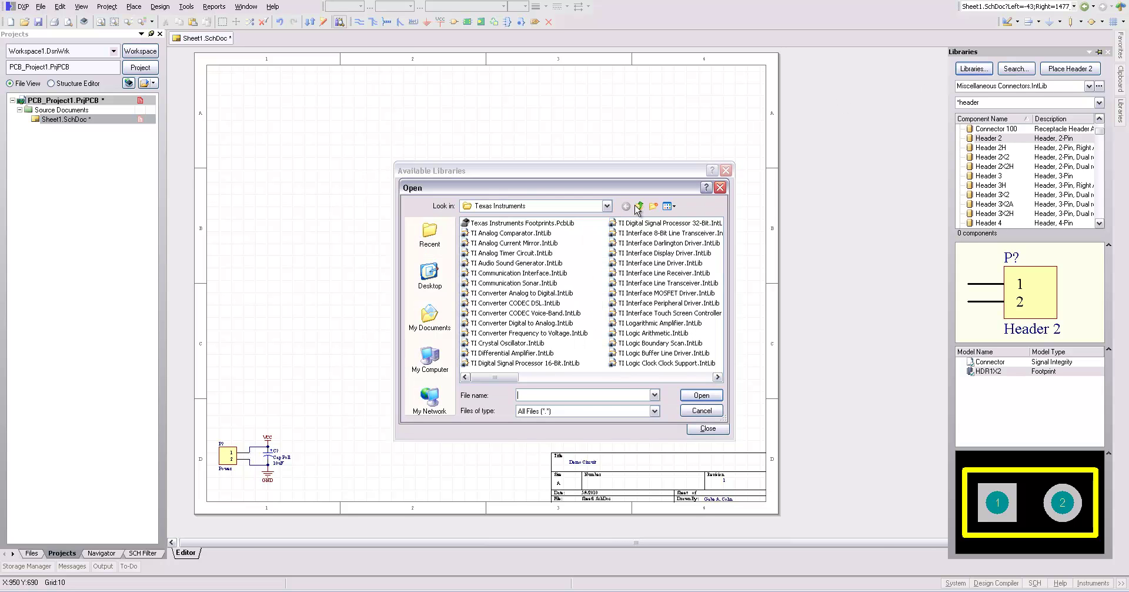
pyautogui.click(640, 207)
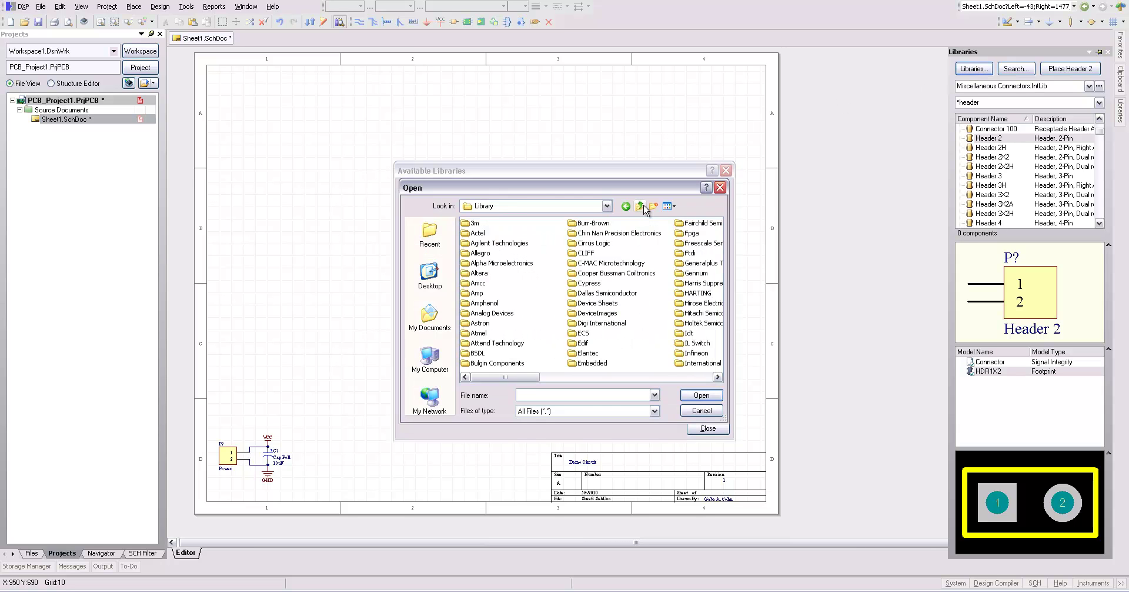
pyautogui.doubleClick(469, 332)
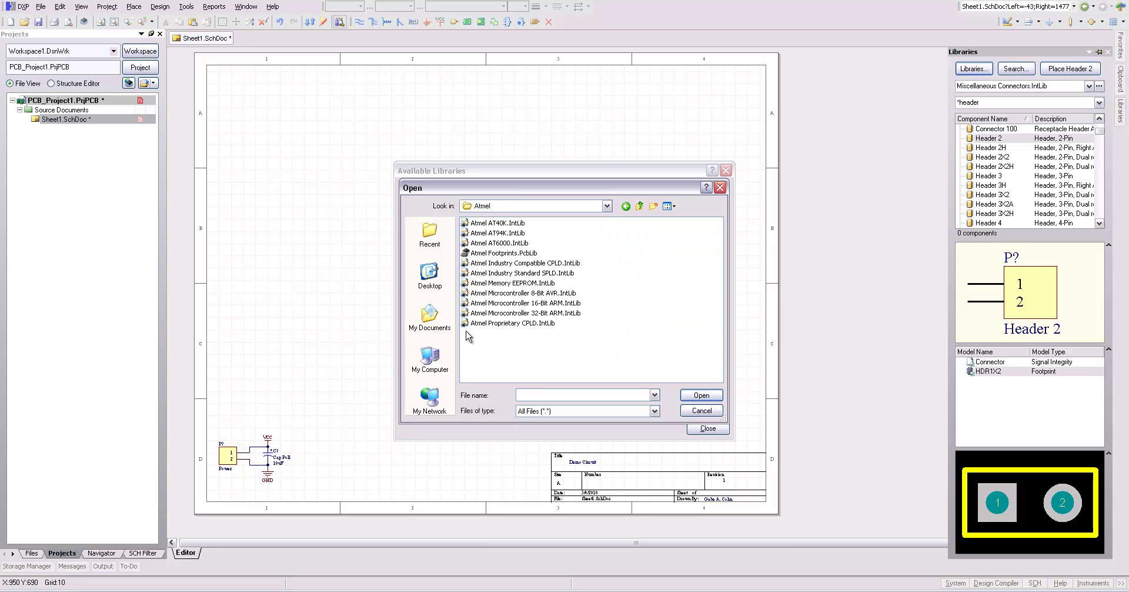
pyautogui.click(496, 293)
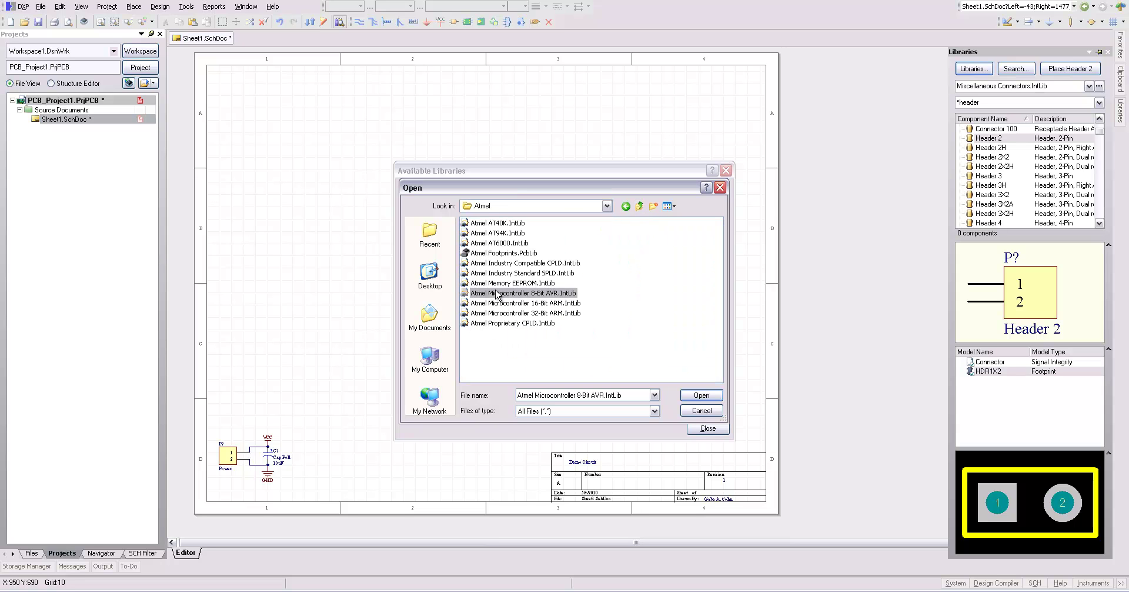
pyautogui.click(701, 394)
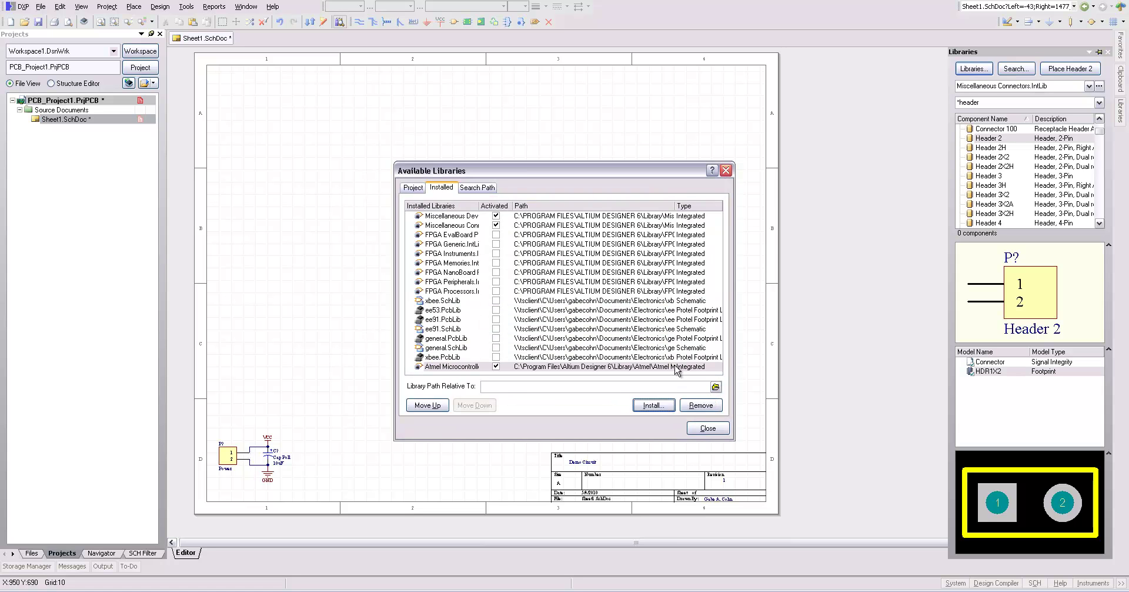
# - Install TI Logic Gate 1.IntLib from the Texas Instruments folder and close the manager
pyautogui.click(662, 405)
pyautogui.click(640, 206)
pyautogui.click(683, 379)
pyautogui.click(683, 379)
pyautogui.doubleClick(572, 333)
pyautogui.click(672, 376)
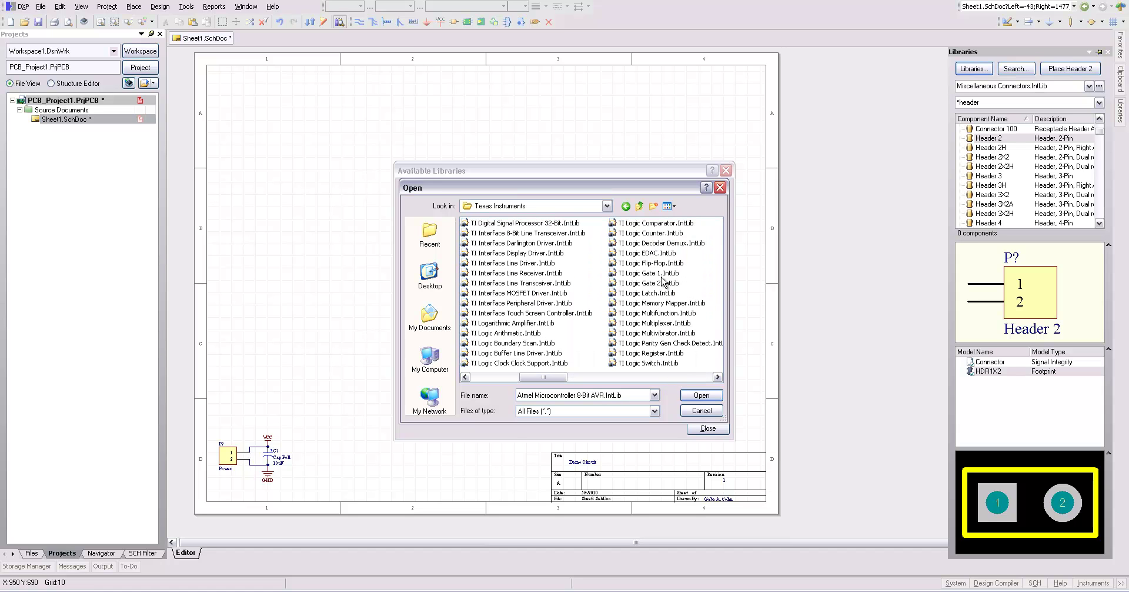
pyautogui.click(643, 274)
pyautogui.click(701, 395)
pyautogui.click(701, 429)
pyautogui.click(1089, 86)
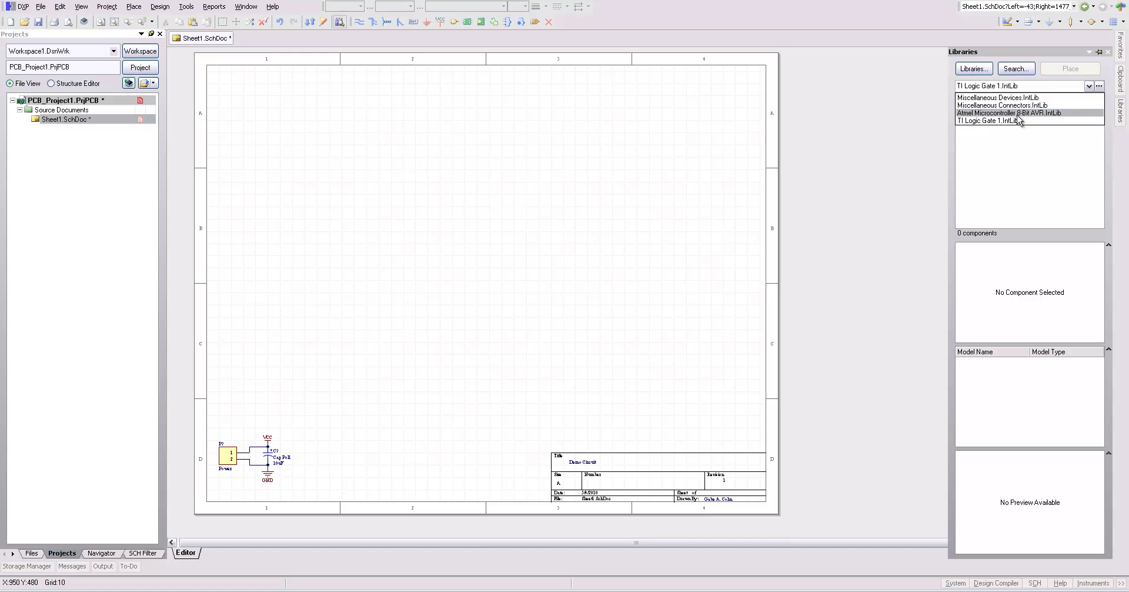
# - Filter the Atmel AVR library for 128 and place an ATmega128-16AC mid-sheet
pyautogui.click(1018, 113)
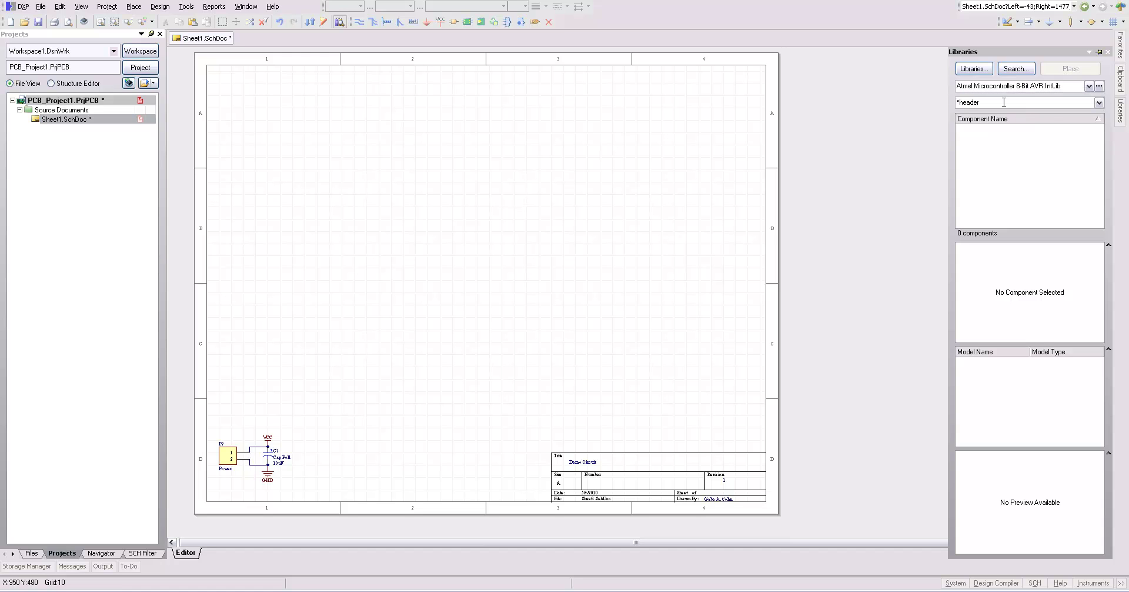
pyautogui.press('BackSpace')
pyautogui.press('BackSpace')
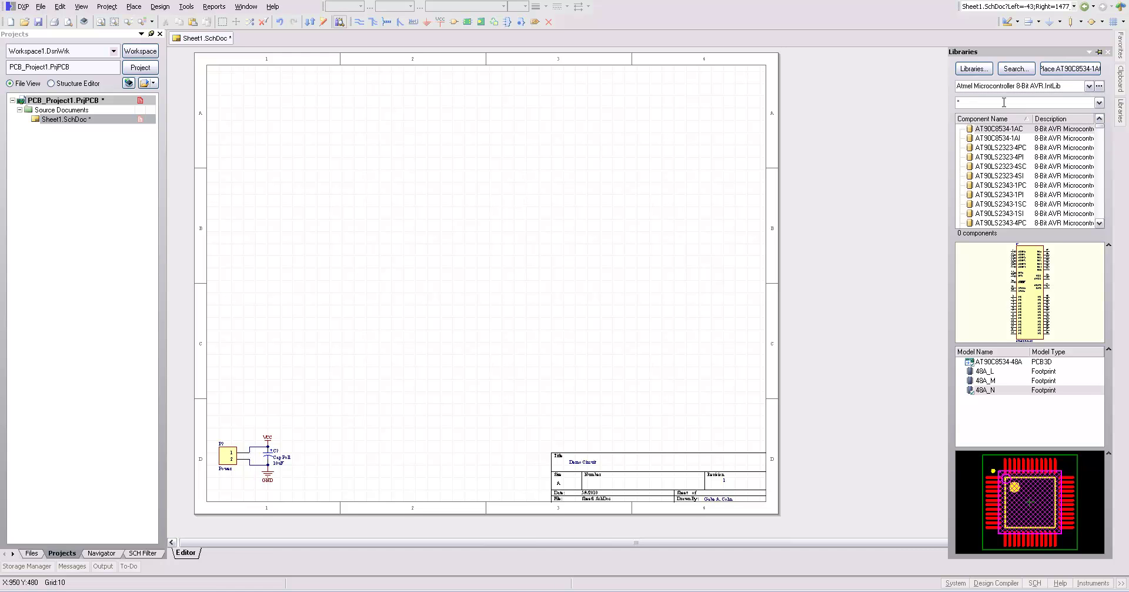
pyautogui.write('128')
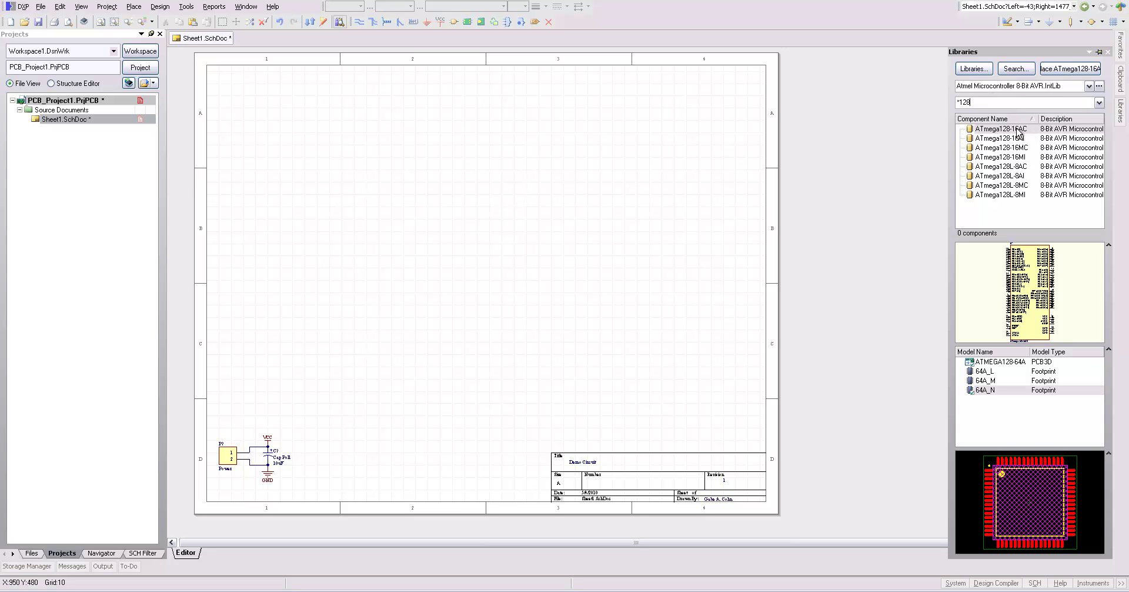
pyautogui.click(1017, 129)
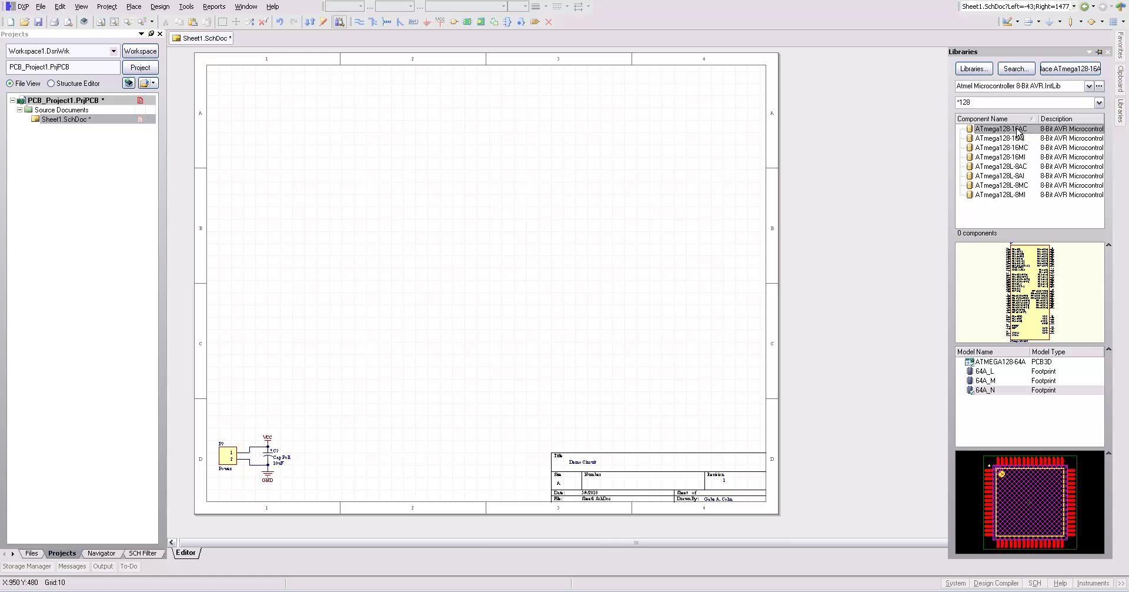
pyautogui.click(1081, 72)
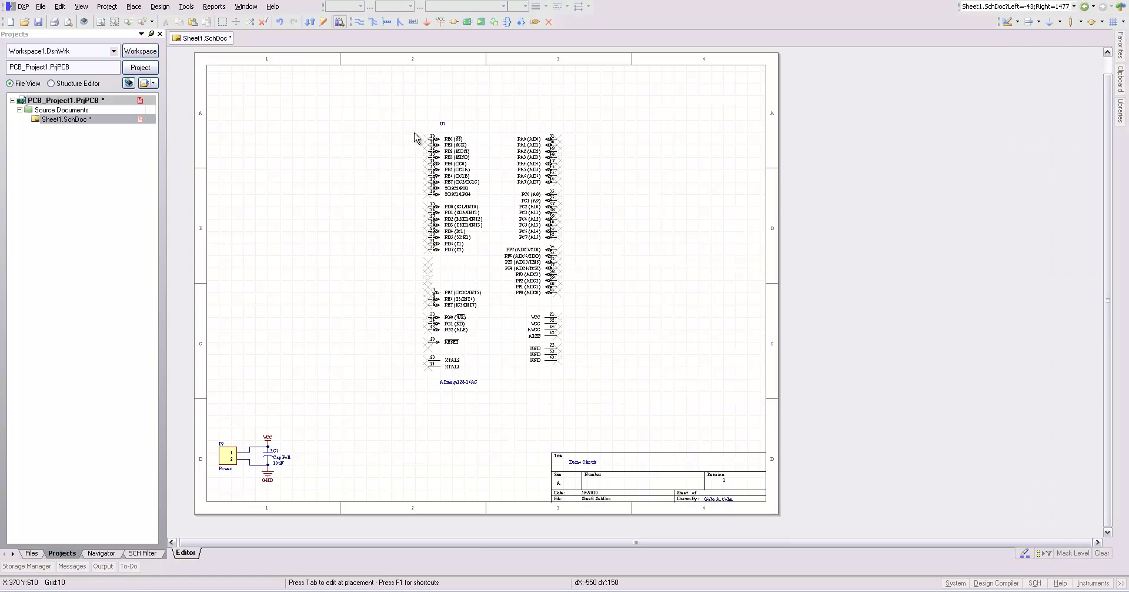
pyautogui.click(416, 143)
pyautogui.press('Escape')
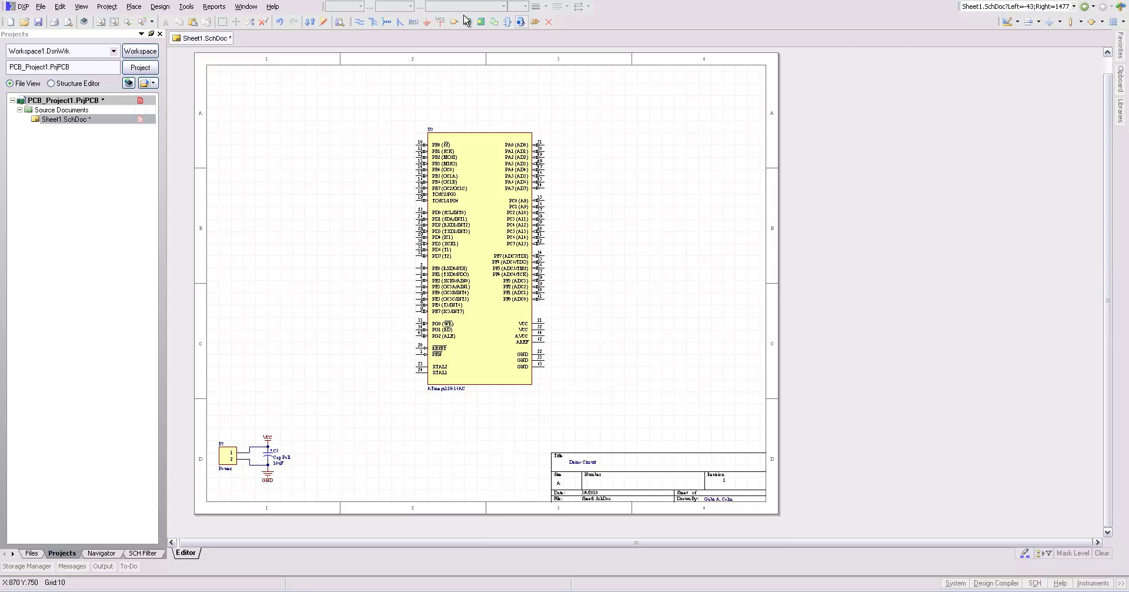
# - Place a VCC port at the chip's pin 21 and a GND port below its GND pins
pyautogui.click(440, 21)
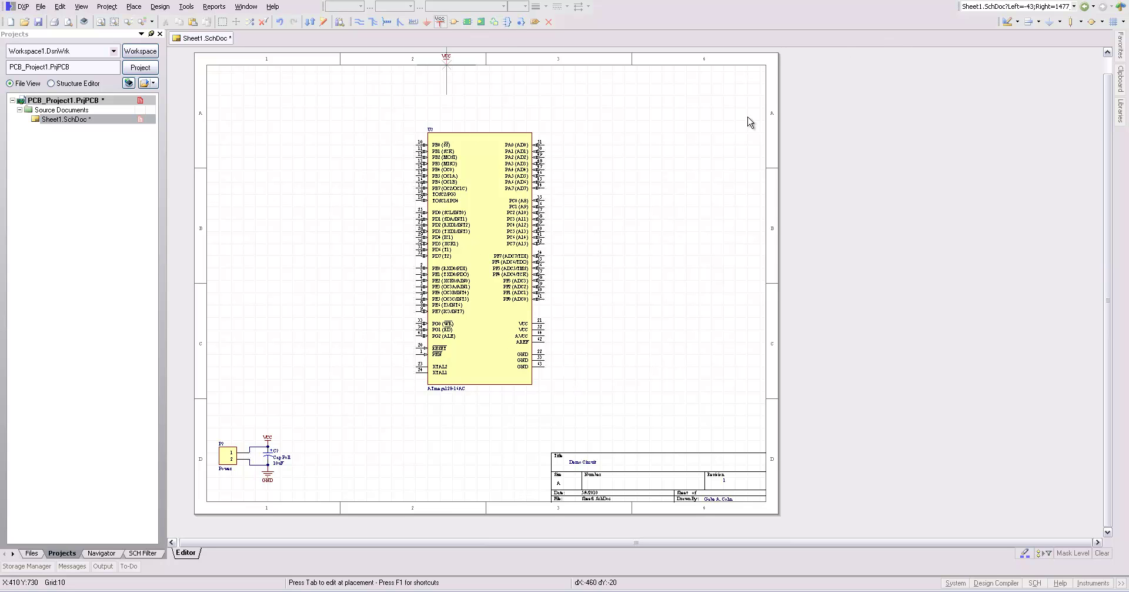
pyautogui.click(551, 321)
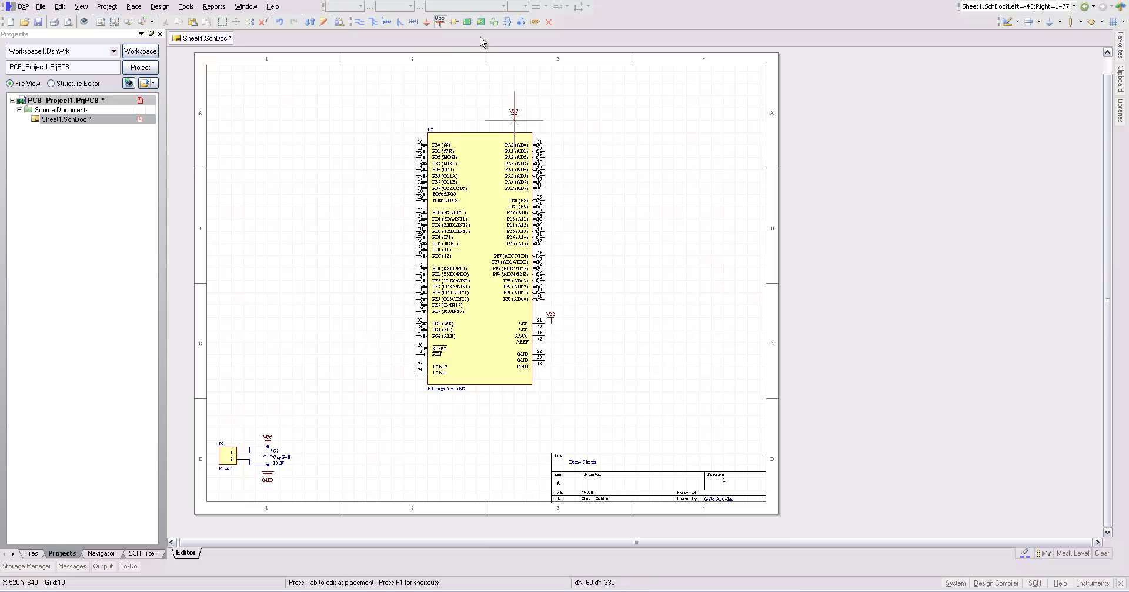
pyautogui.click(427, 22)
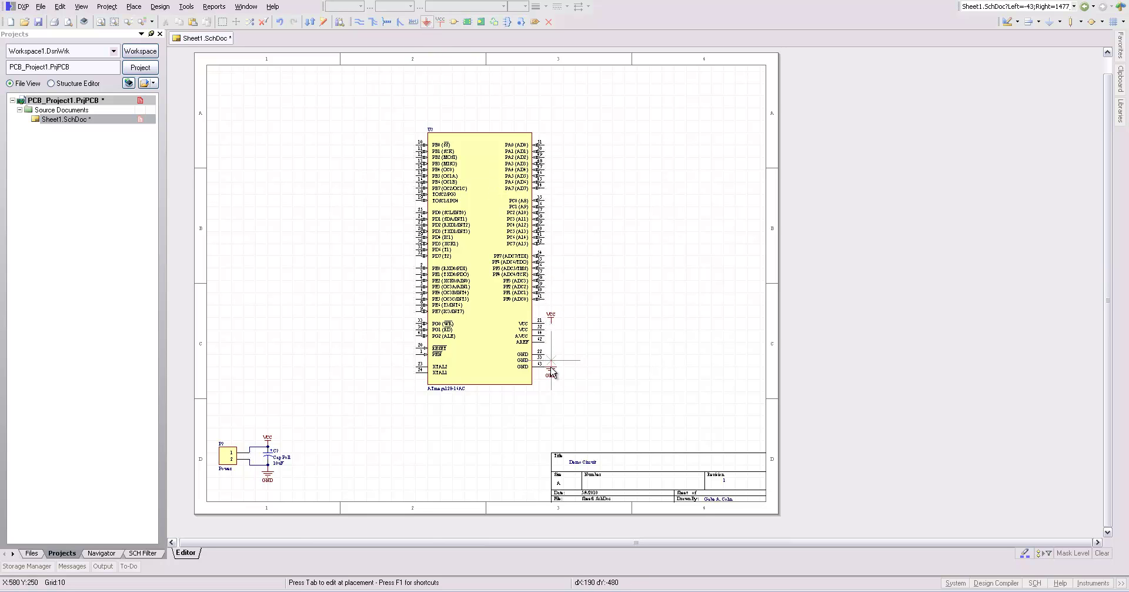
pyautogui.click(550, 368)
pyautogui.press('Escape')
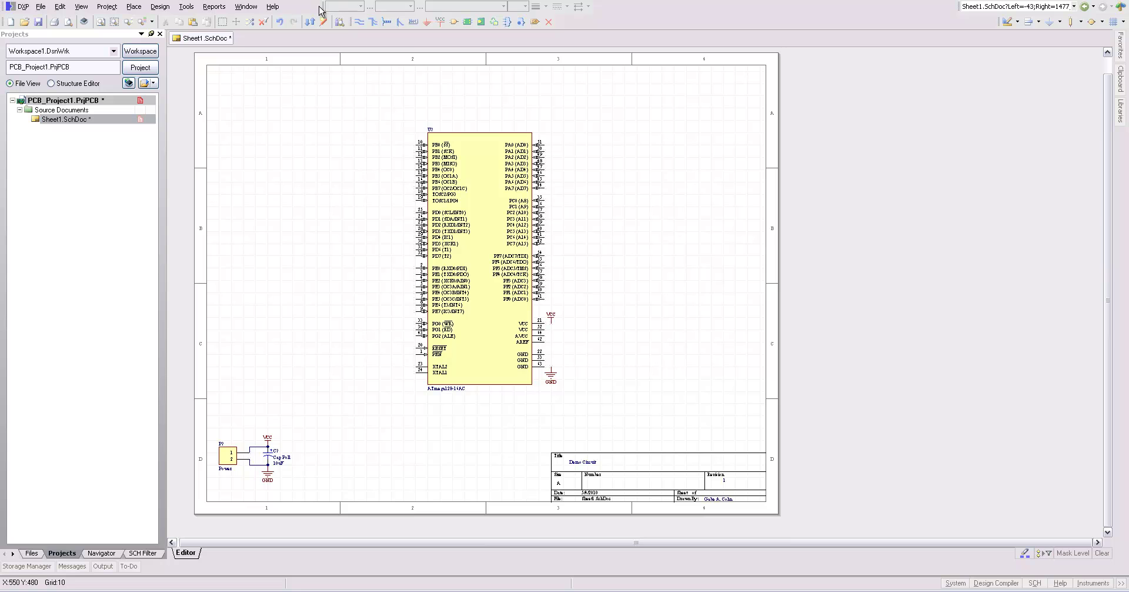
# - Wire the AREF pin to the VCC port and GND pin 22 to the GND port
pyautogui.click(359, 22)
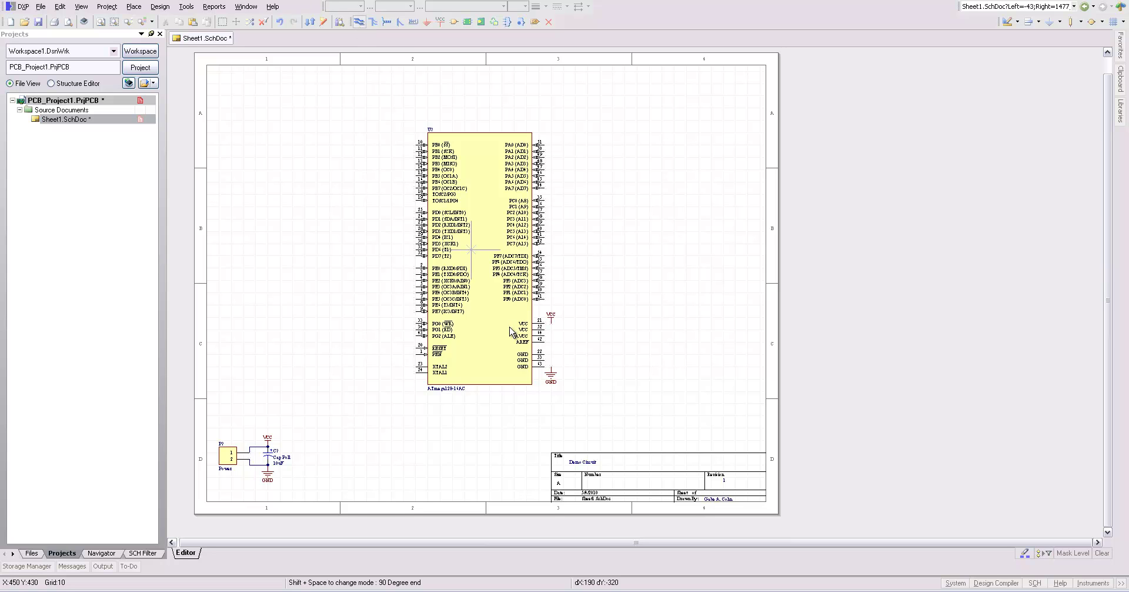
pyautogui.click(544, 342)
pyautogui.click(551, 322)
pyautogui.click(544, 352)
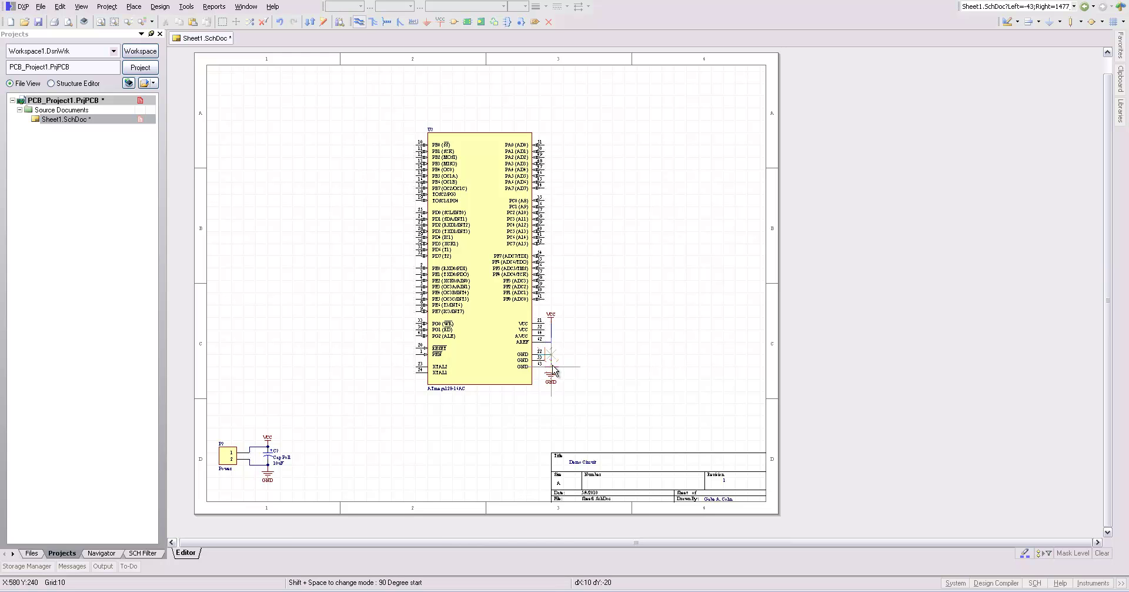
pyautogui.click(551, 370)
pyautogui.rightClick(553, 369)
# - Wire supply pins 21, 52, 64, 62 together and tie GND pins 53 and 63 to ground
pyautogui.keyDown('ctrl'); pyautogui.scroll(3, 552, 363); pyautogui.keyUp('ctrl')
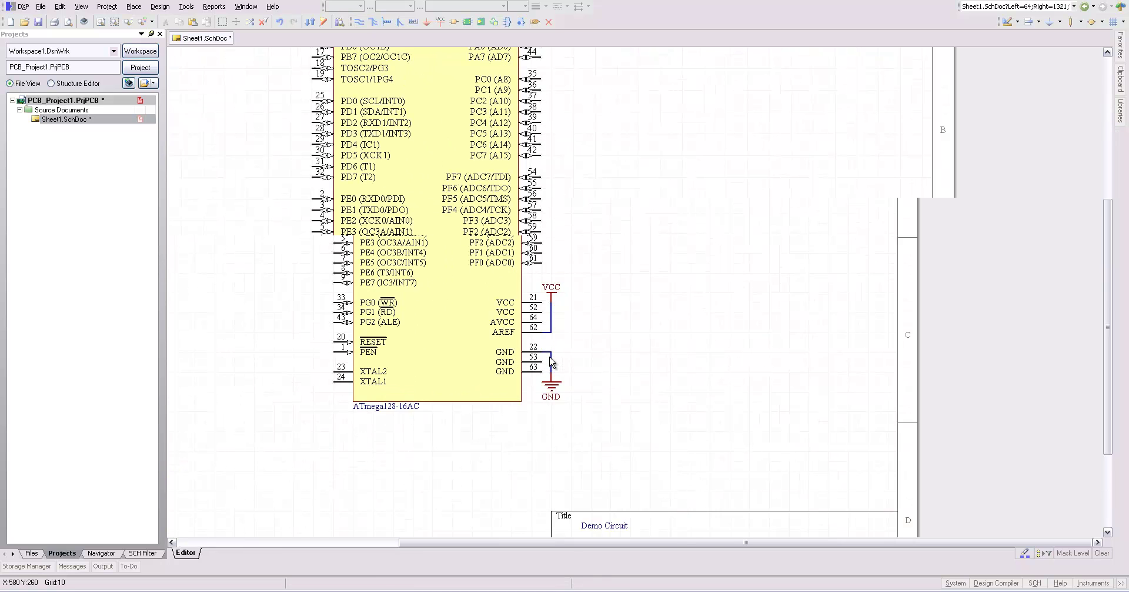
pyautogui.click(359, 22)
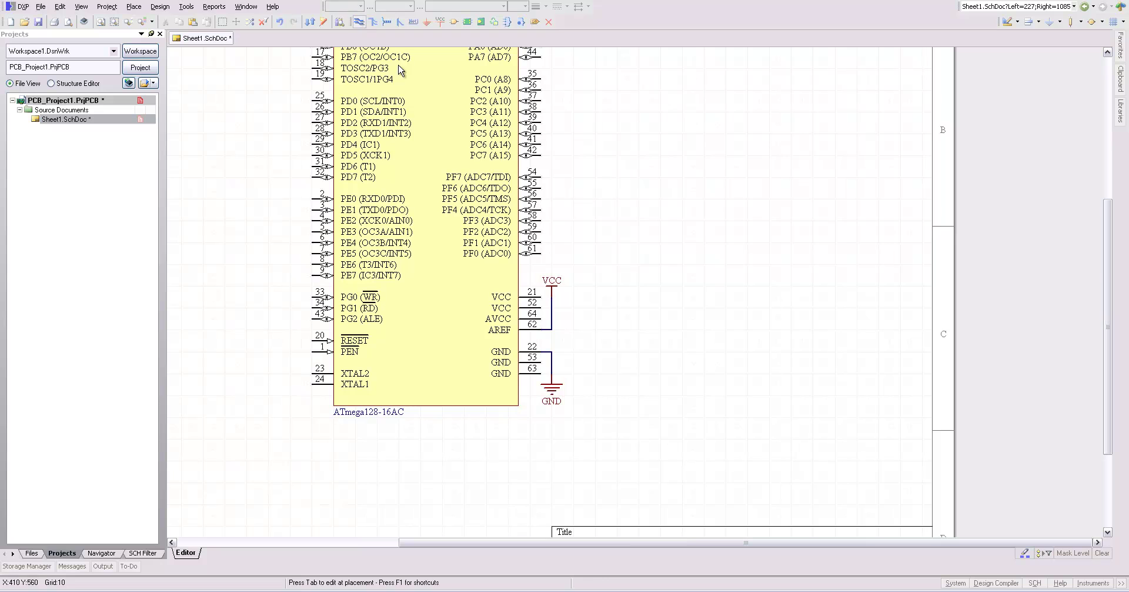
pyautogui.click(551, 297)
pyautogui.click(551, 307)
pyautogui.click(551, 319)
pyautogui.click(551, 329)
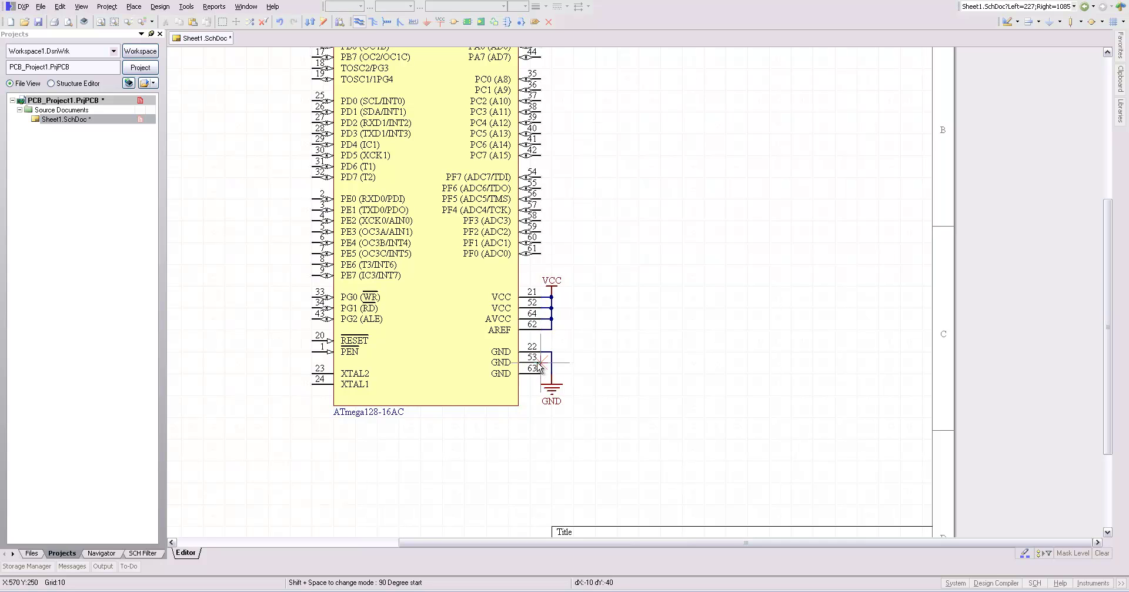
pyautogui.click(551, 362)
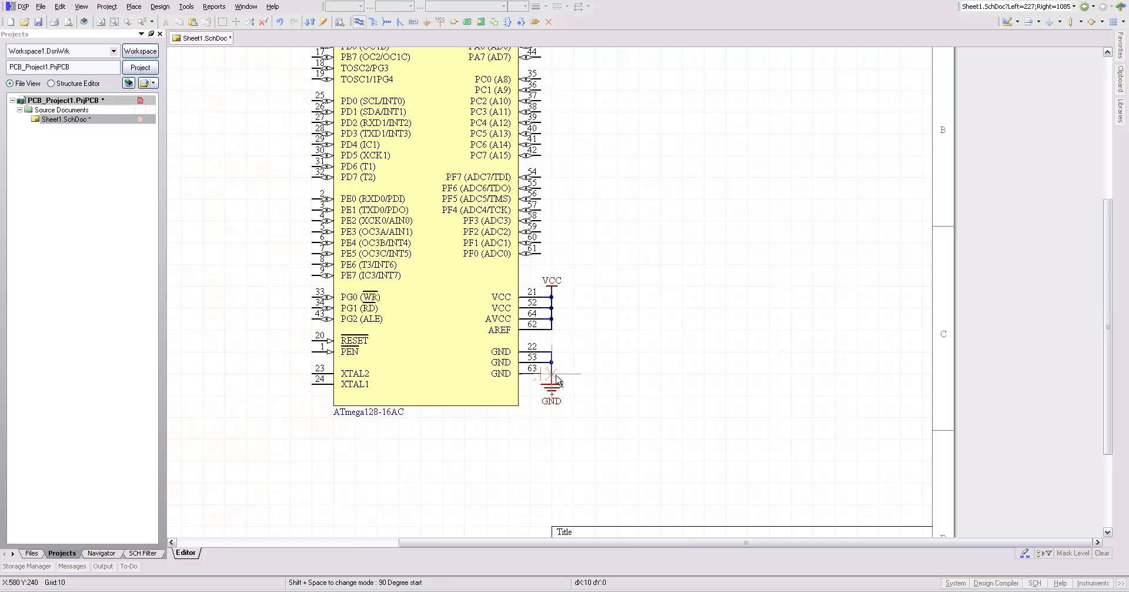
pyautogui.click(551, 373)
pyautogui.rightClick(574, 380)
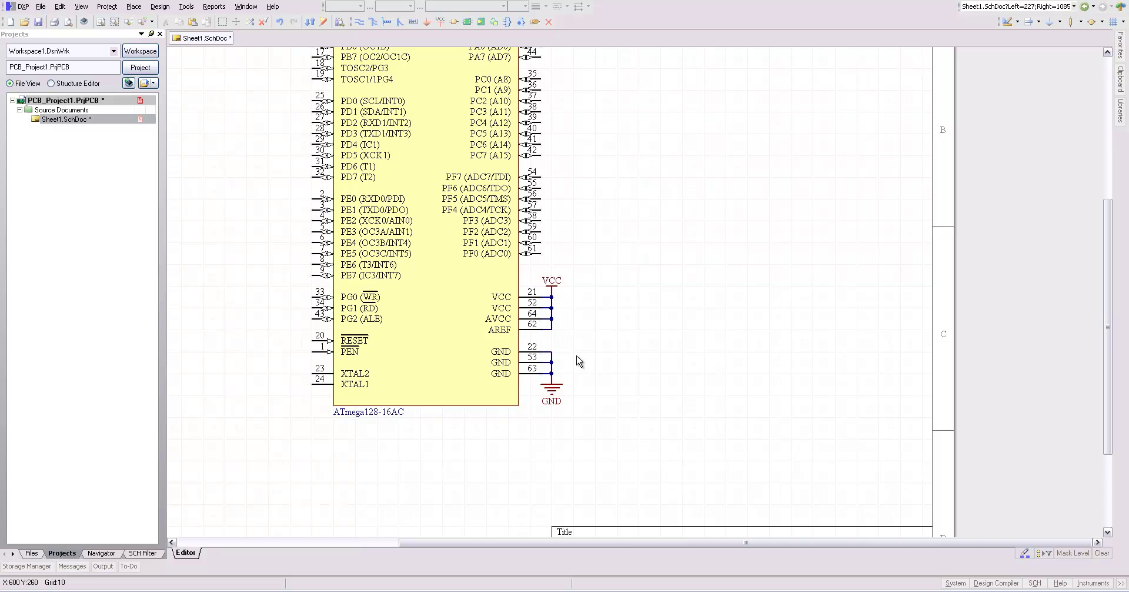
pyautogui.keyDown('ctrl'); pyautogui.scroll(-2, 578, 356); pyautogui.keyUp('ctrl')
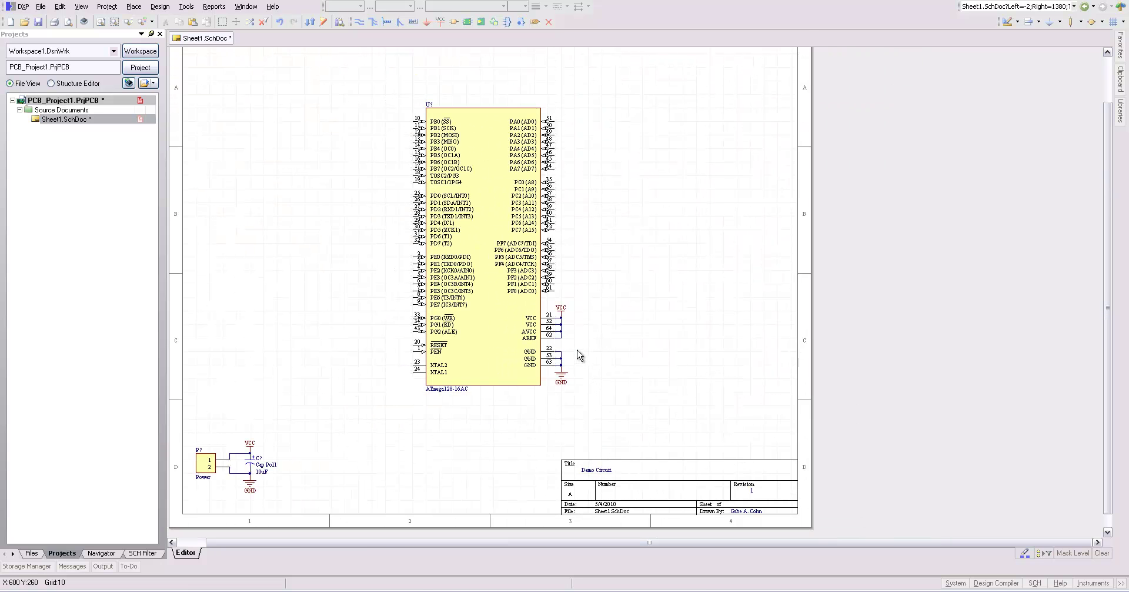
pyautogui.keyDown('ctrl'); pyautogui.scroll(-1, 578, 355); pyautogui.keyUp('ctrl')
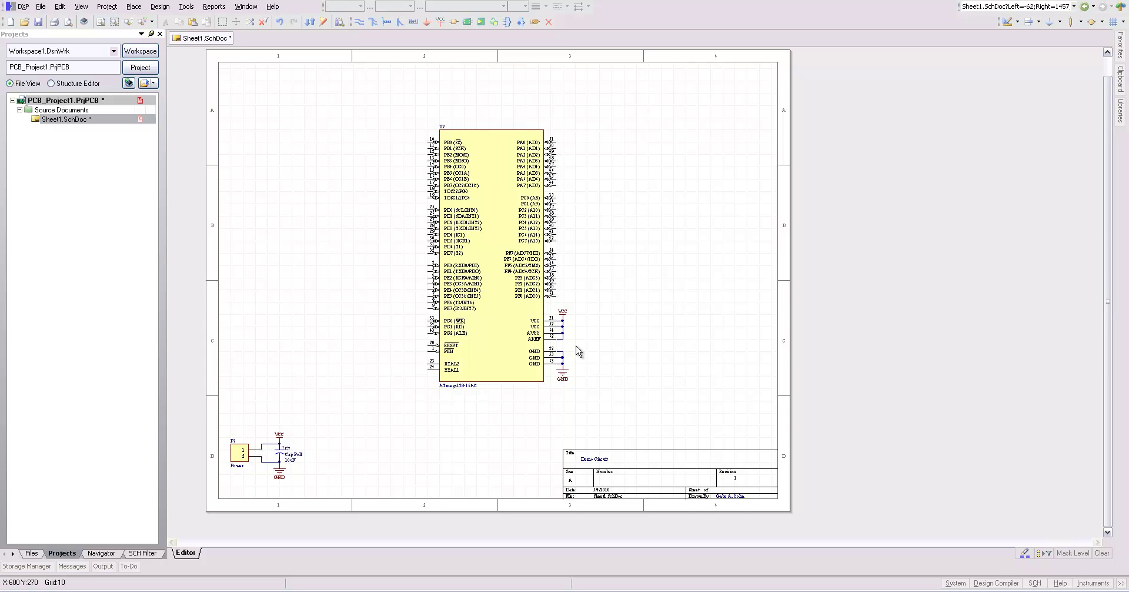
# - Open demo.SchLib and drag it from Free Documents onto PCB_Project1.PrjPCB
pyautogui.scroll(1, 577, 347)
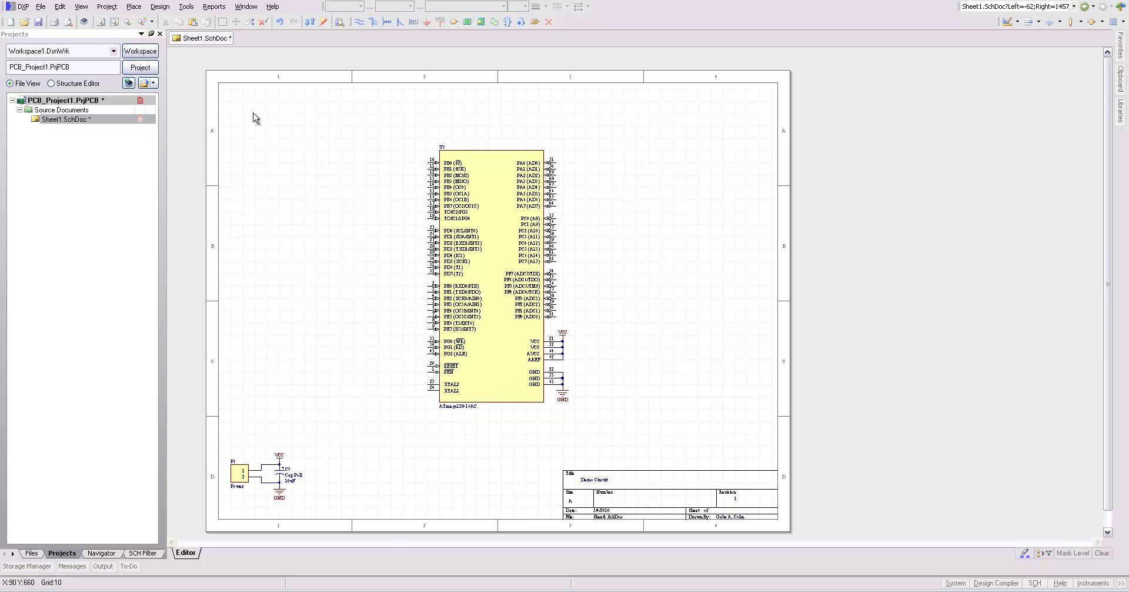
pyautogui.click(25, 21)
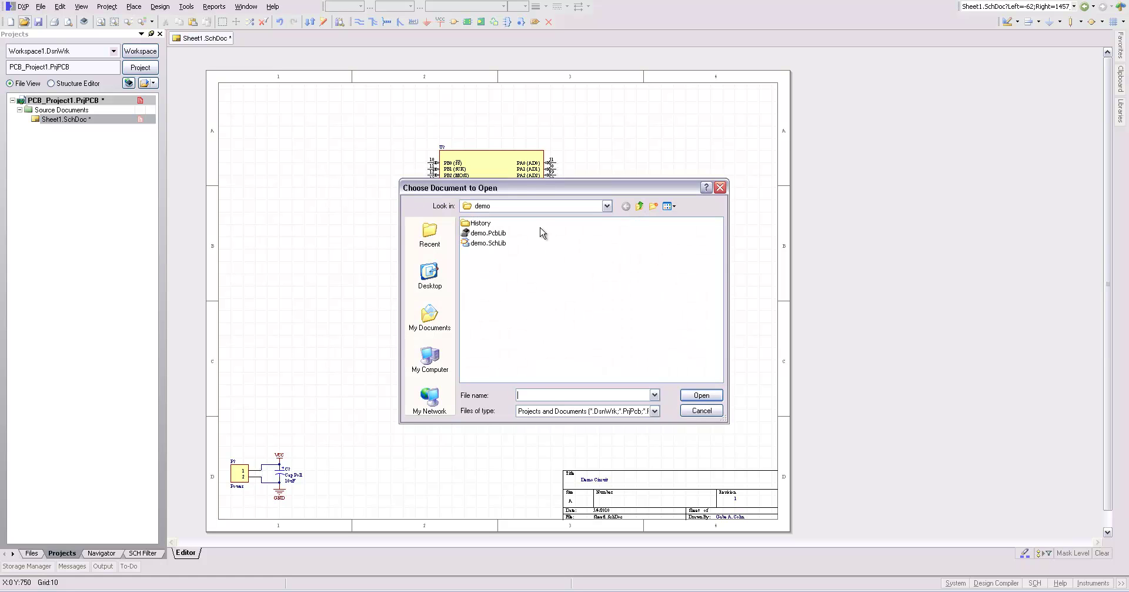
pyautogui.click(469, 243)
pyautogui.click(701, 394)
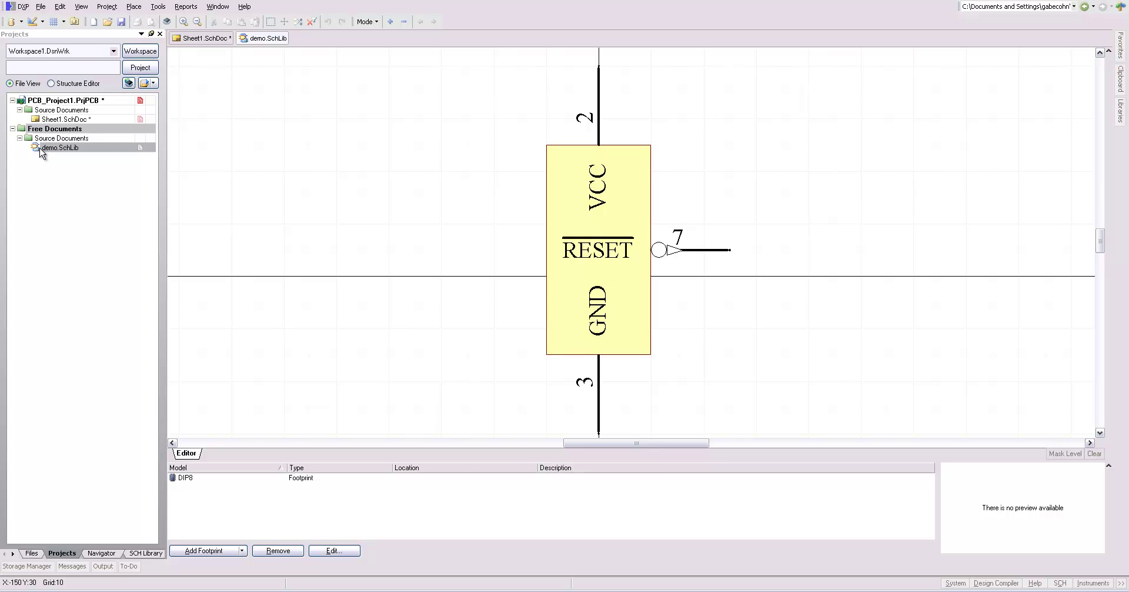
pyautogui.moveTo(38, 148); pyautogui.dragTo(43, 105)
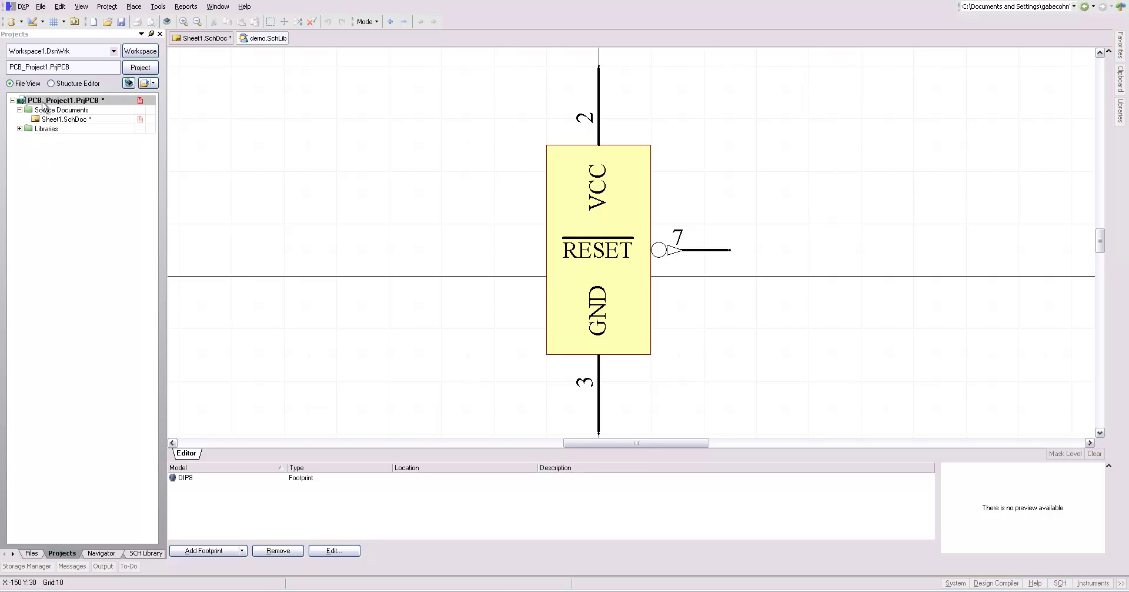
# - Back on Sheet1, select the MAX709 from demo.SchLib with the filter cleared to show all parts
pyautogui.click(177, 41)
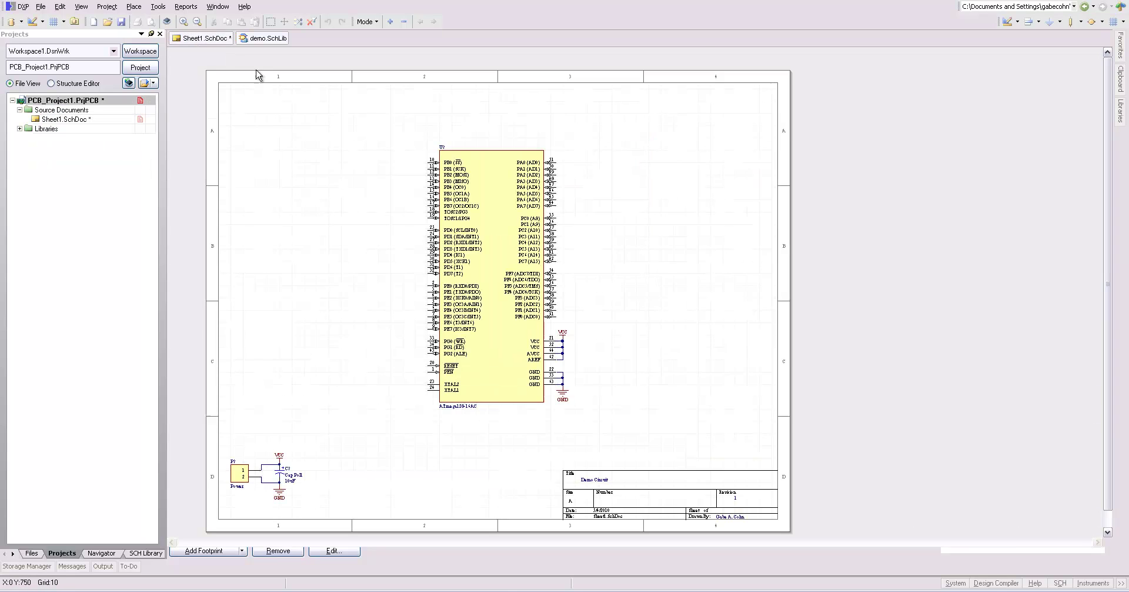
pyautogui.click(1121, 110)
pyautogui.click(1088, 86)
pyautogui.click(1003, 100)
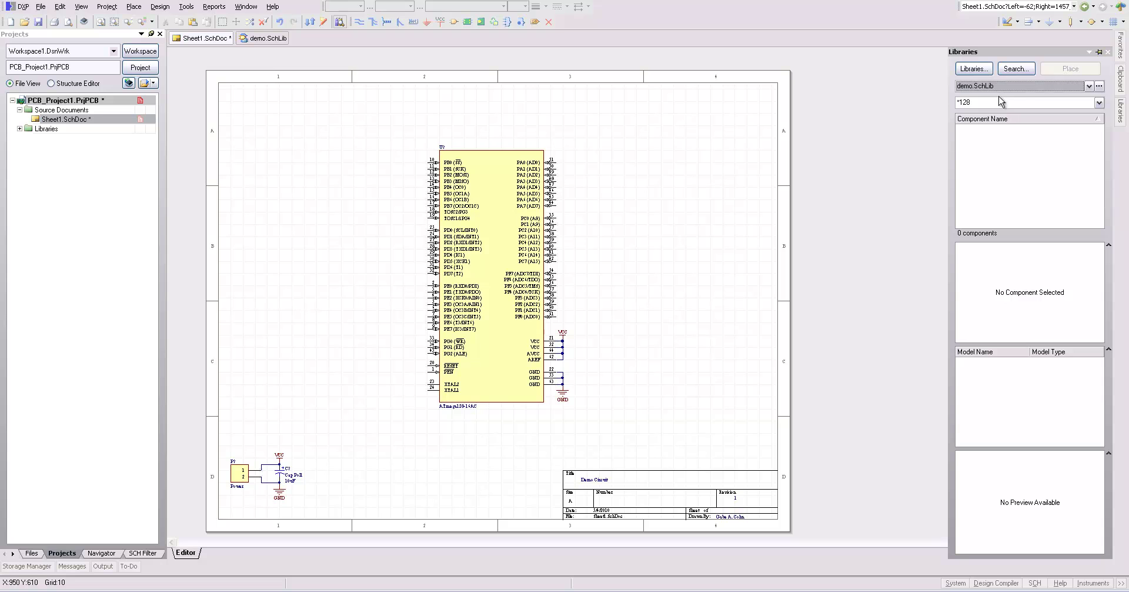
pyautogui.click(1005, 106)
pyautogui.press('BackSpace')
pyautogui.press('BackSpace')
pyautogui.press('BackSpace')
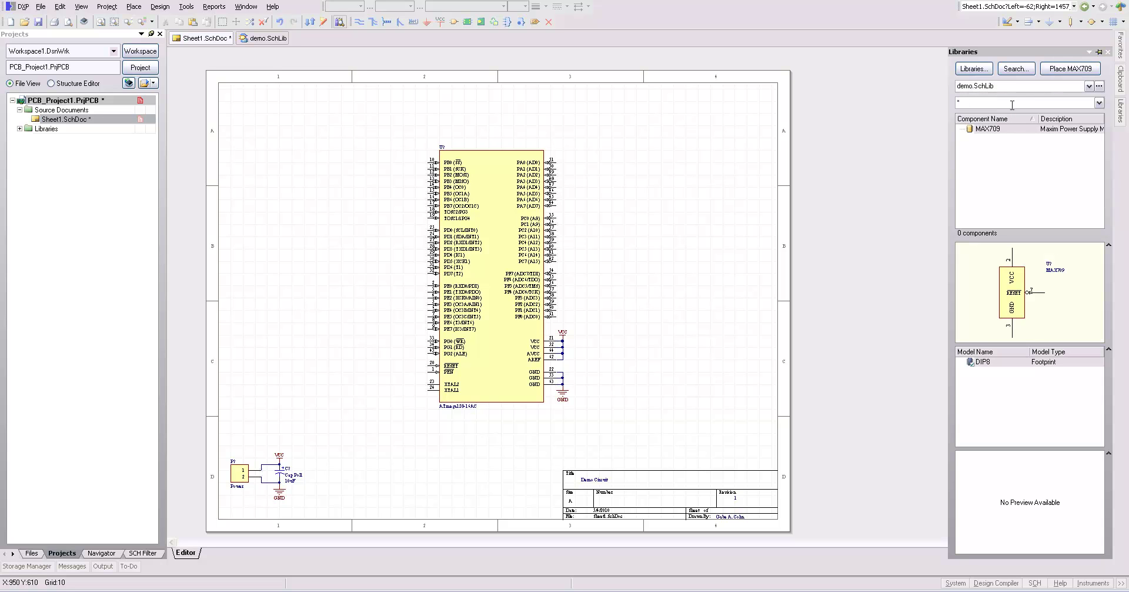
pyautogui.click(989, 128)
# - Place one MAX709 left of the ATmega128 and move its label closer to the chip
pyautogui.click(1070, 68)
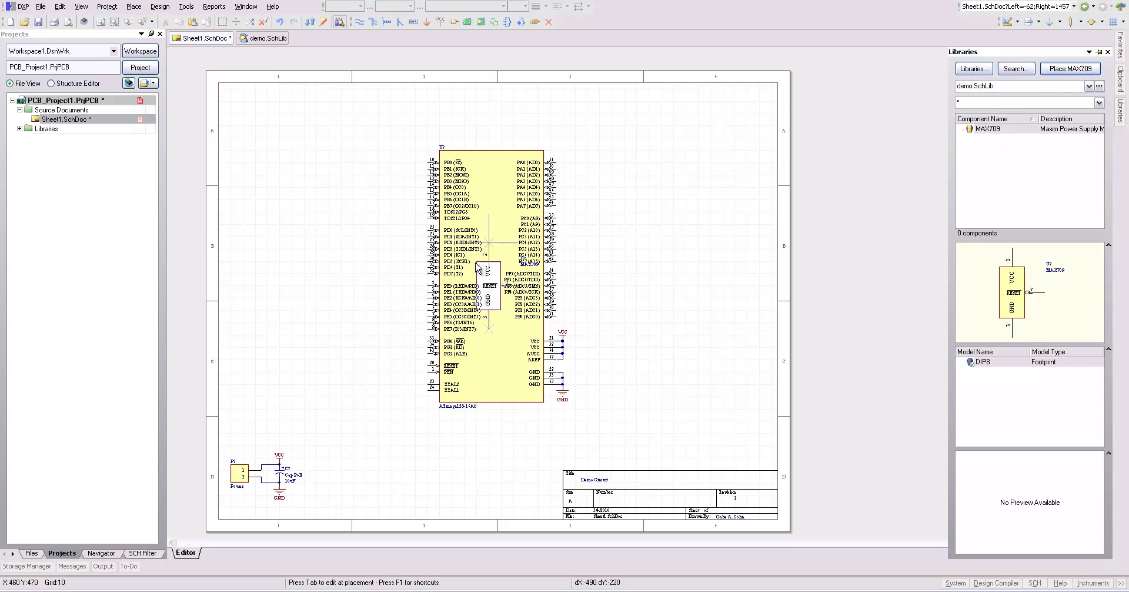
pyautogui.click(365, 323)
pyautogui.press('Escape')
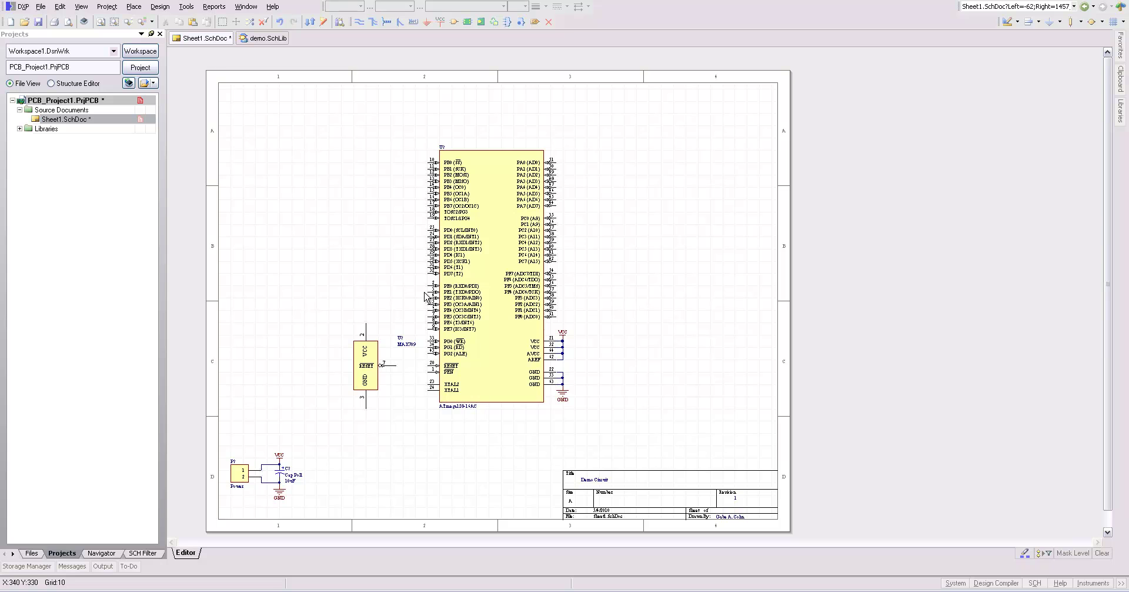
pyautogui.click(413, 346)
pyautogui.moveTo(405, 346); pyautogui.dragTo(369, 351)
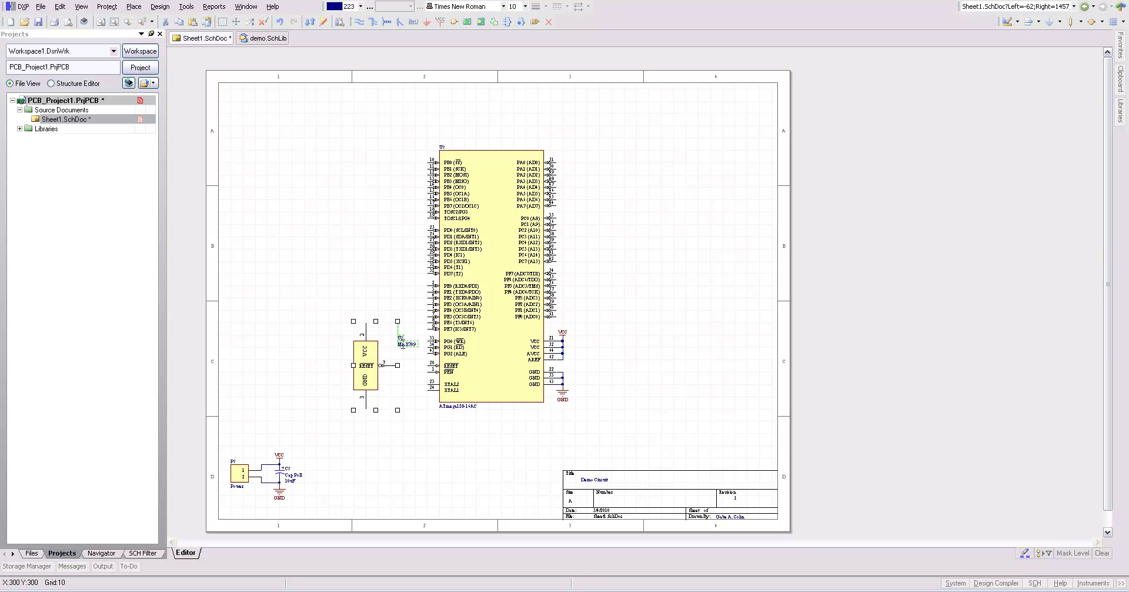
pyautogui.click(426, 352)
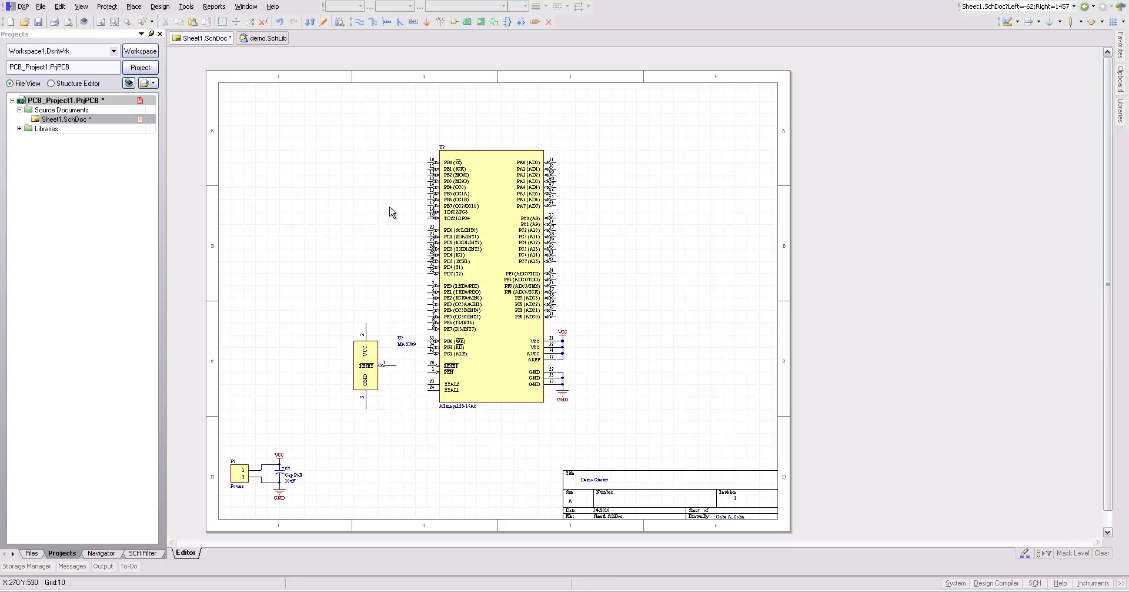
# - Wire the ATmega128 RESET pin to MAX709 pin 7
pyautogui.click(359, 21)
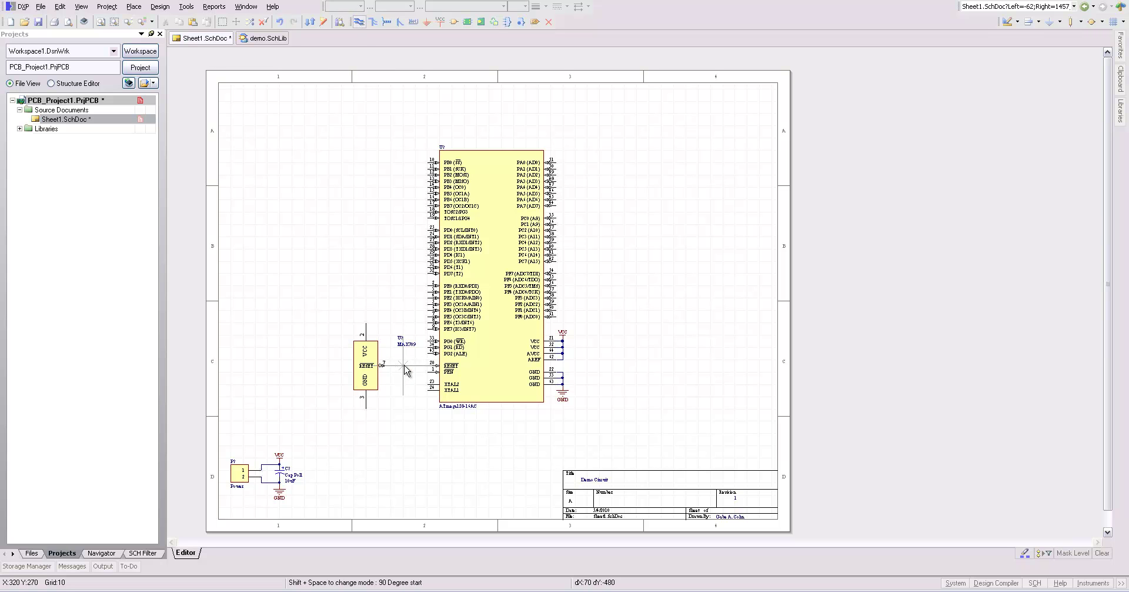
pyautogui.click(430, 365)
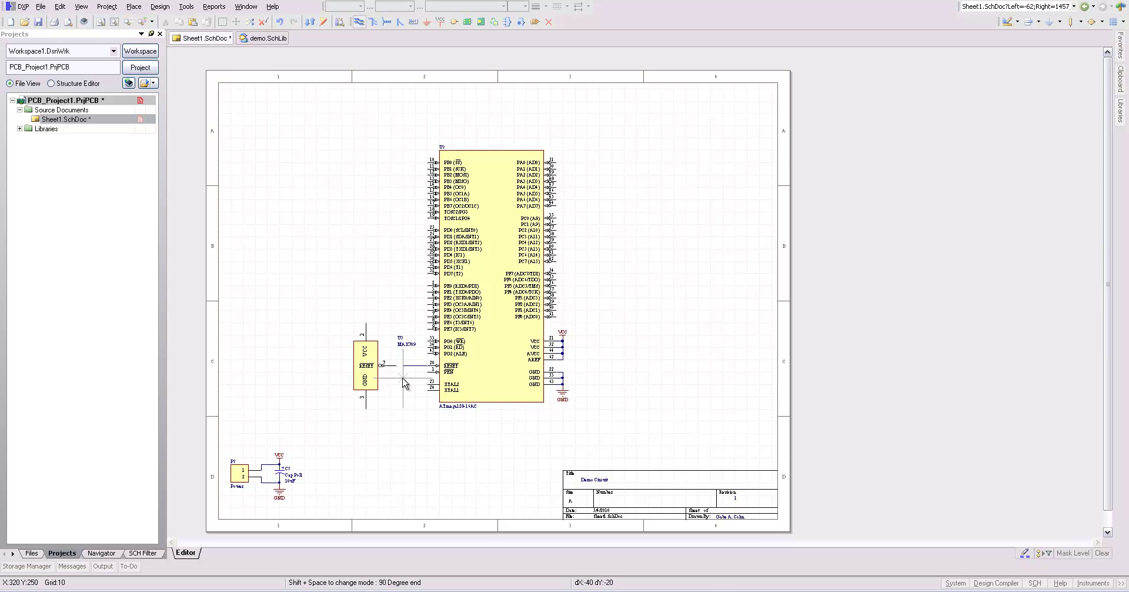
pyautogui.keyDown('ctrl'); pyautogui.scroll(2, 403, 378); pyautogui.keyUp('ctrl')
pyautogui.keyDown('ctrl'); pyautogui.scroll(2, 405, 363); pyautogui.keyUp('ctrl')
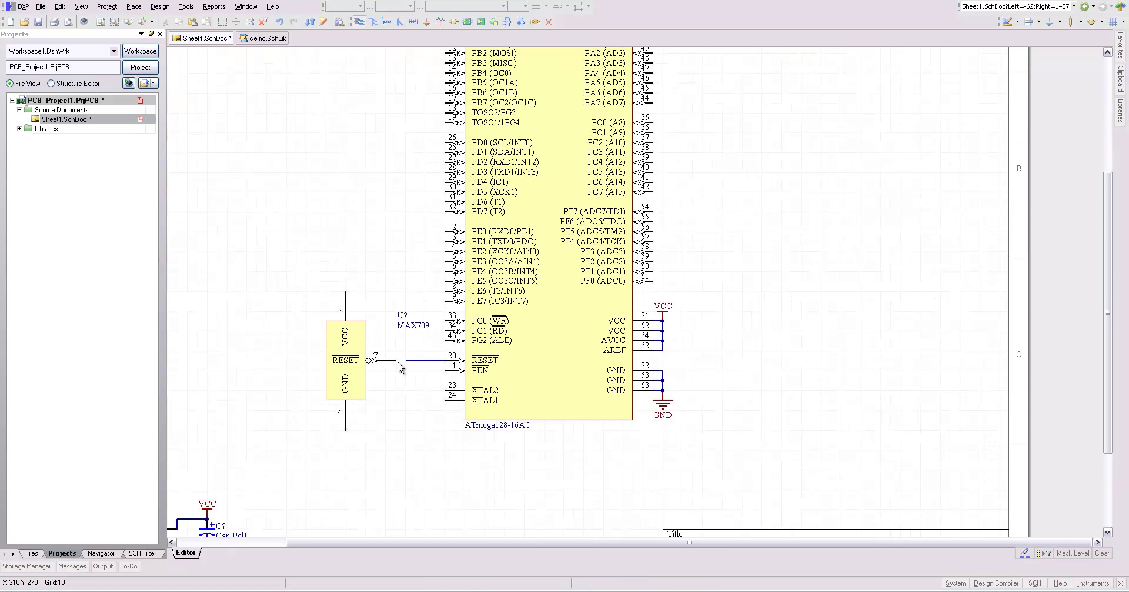
pyautogui.hotkey('shift', 'space')
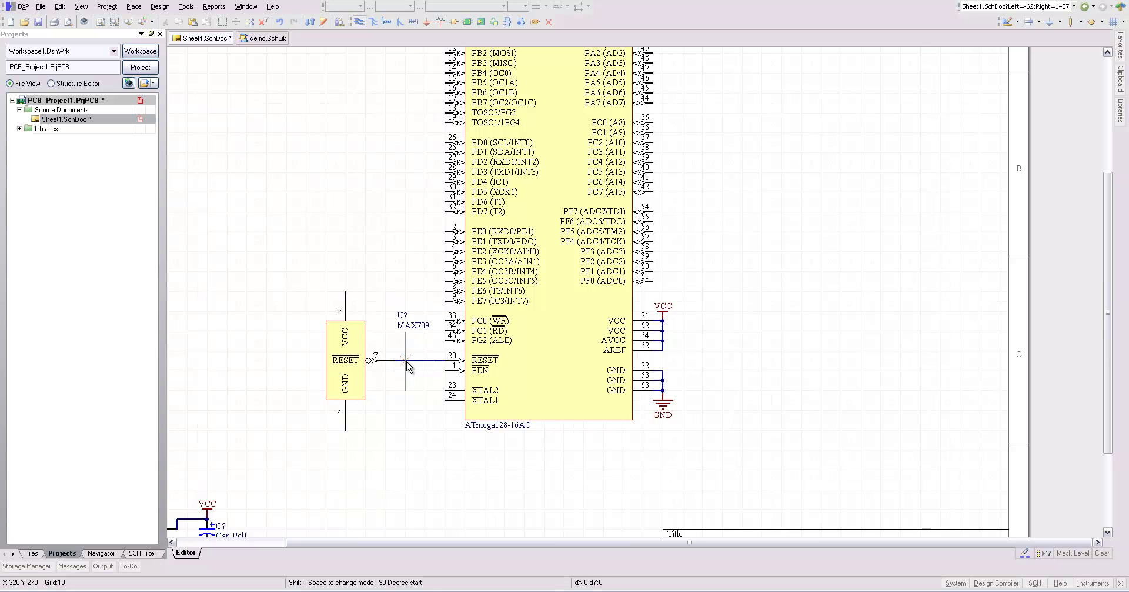
pyautogui.click(372, 360)
pyautogui.rightClick(373, 361)
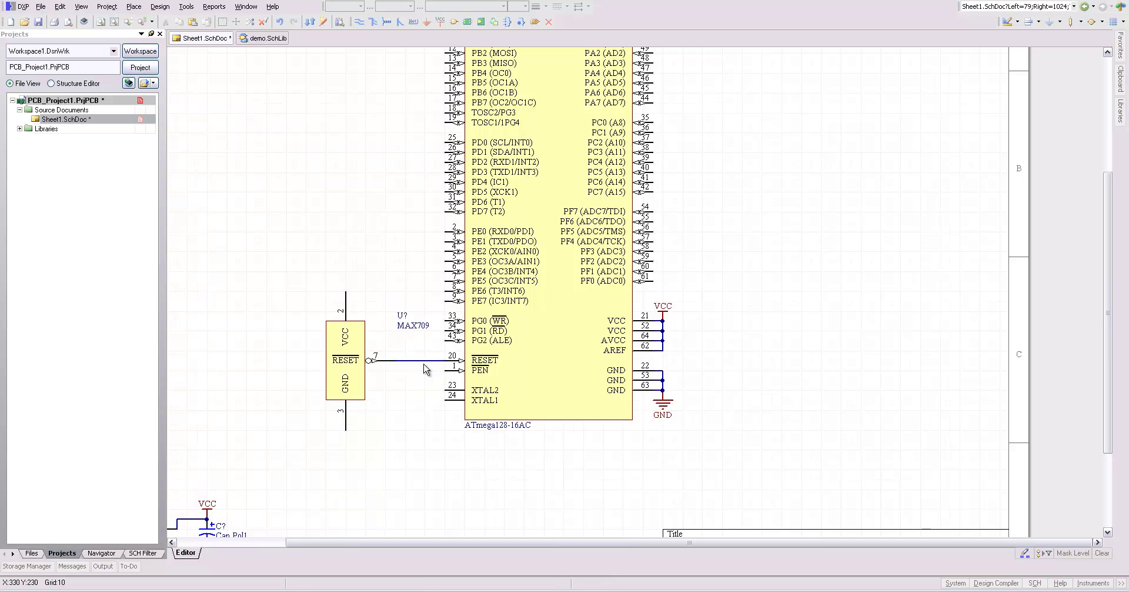
# - Add a GND port on MAX709 pin 3 and a VCC port on its supply wire
pyautogui.click(427, 22)
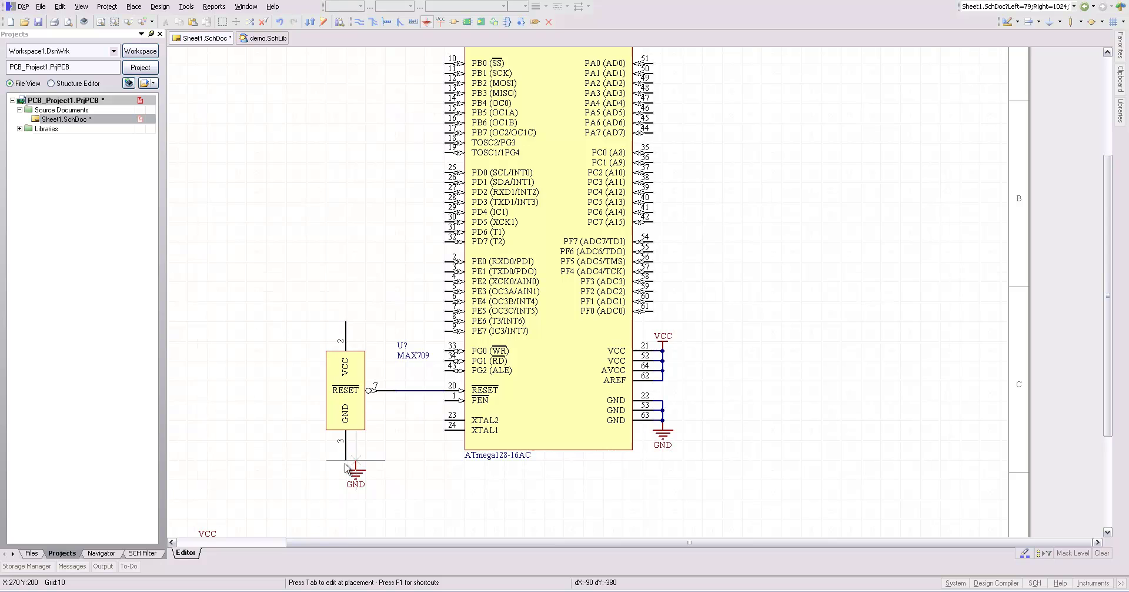
pyautogui.click(345, 460)
pyautogui.rightClick(345, 460)
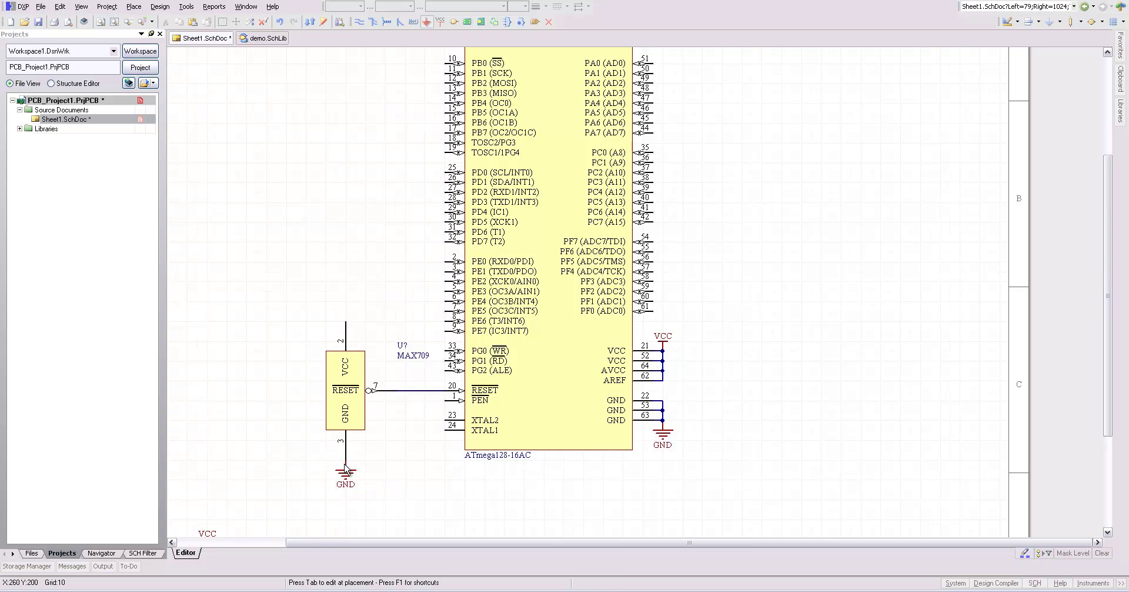
pyautogui.click(440, 22)
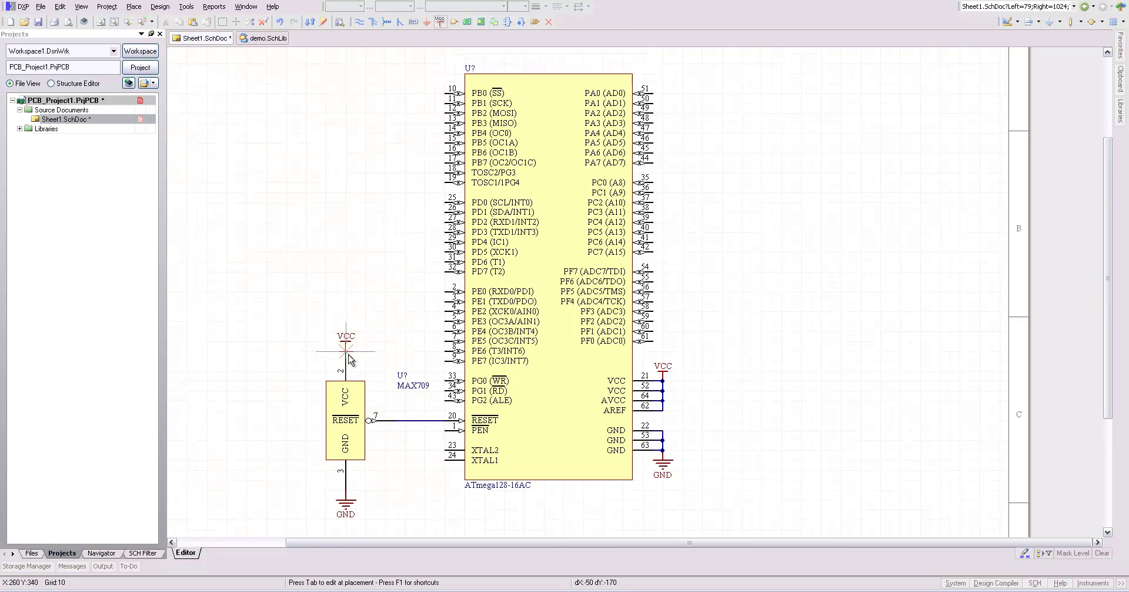
pyautogui.click(346, 351)
pyautogui.rightClick(376, 364)
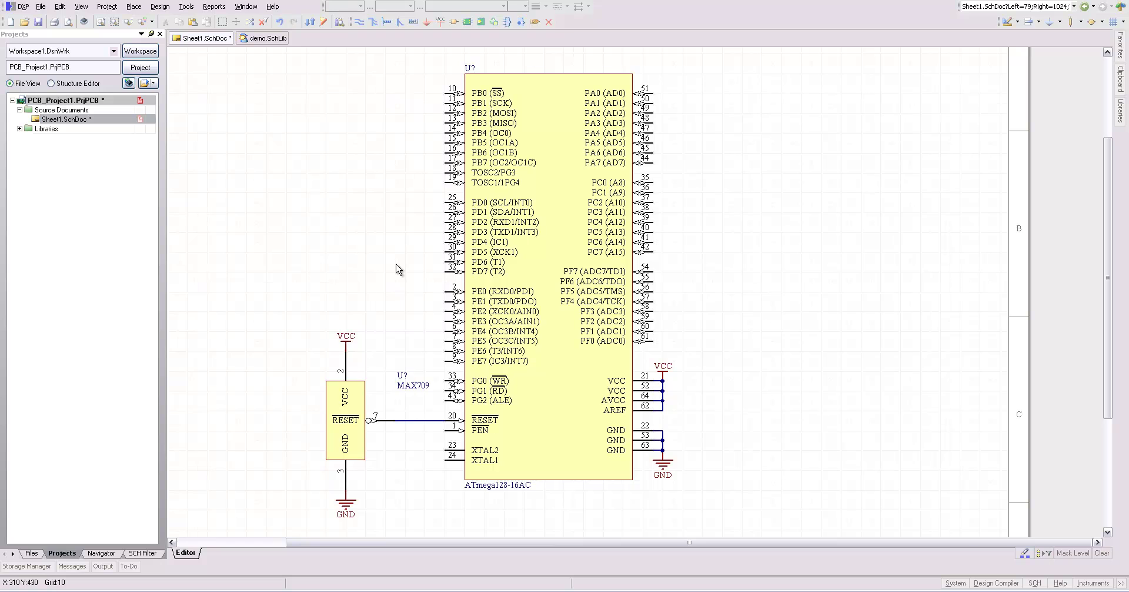
# - Select Header 8 from Miscellaneous Connectors using the filter 'hea'
pyautogui.keyDown('ctrl'); pyautogui.scroll(-3, 396, 268); pyautogui.keyUp('ctrl')
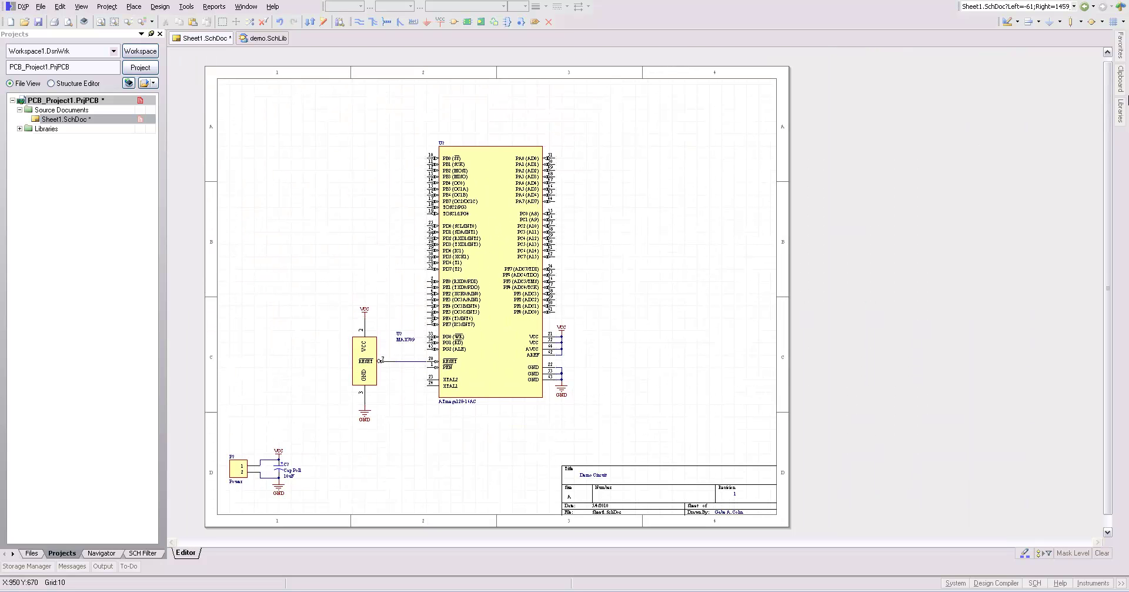
pyautogui.click(1121, 114)
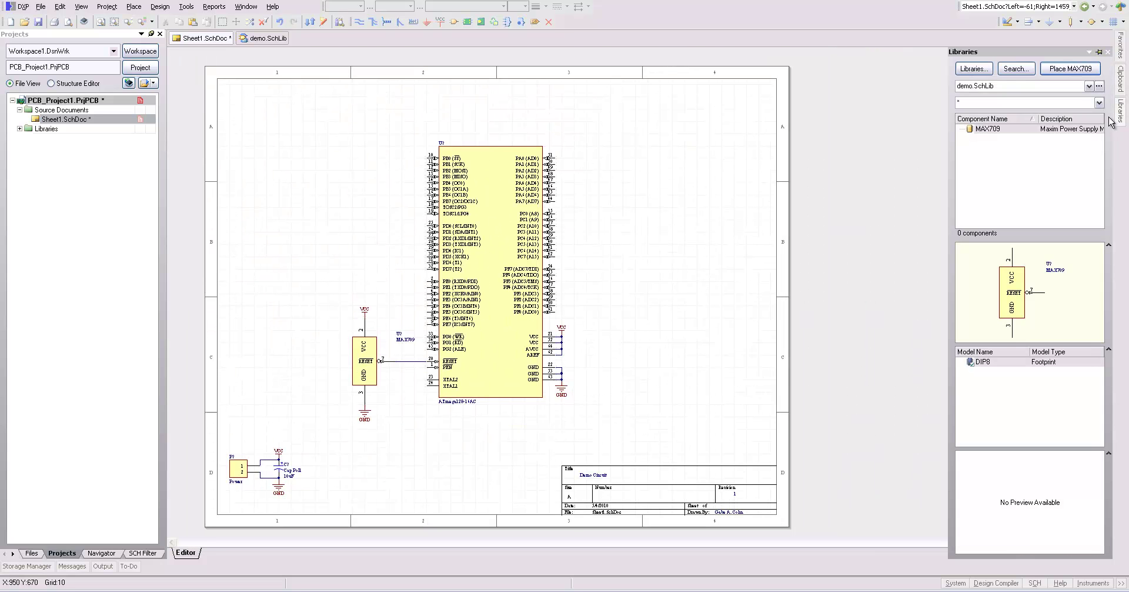
pyautogui.click(1088, 86)
pyautogui.click(1030, 117)
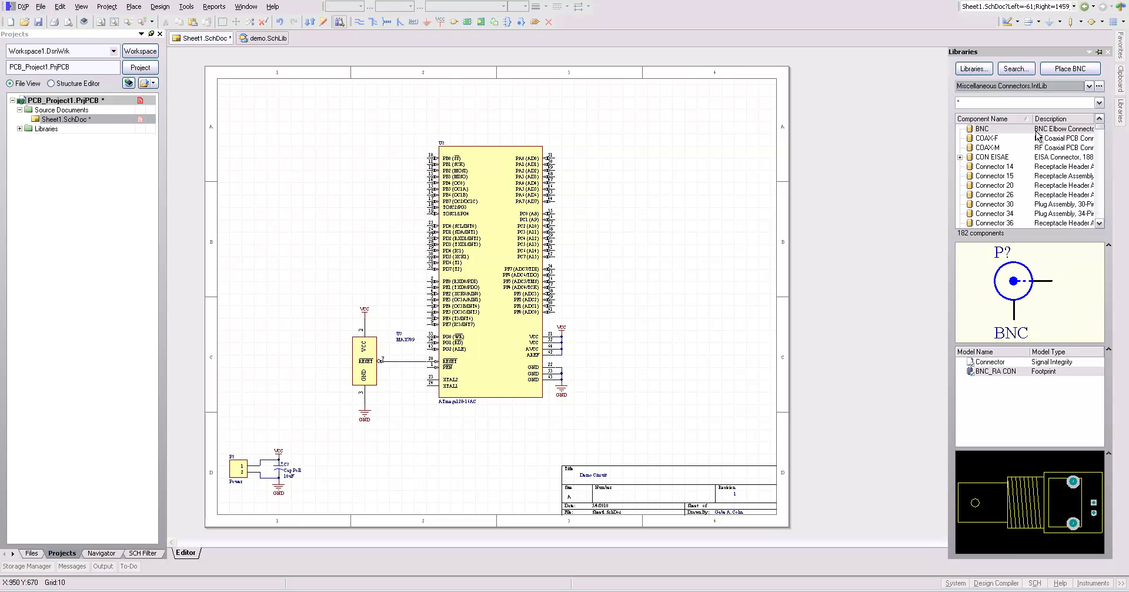
pyautogui.click(993, 100)
pyautogui.write('hea')
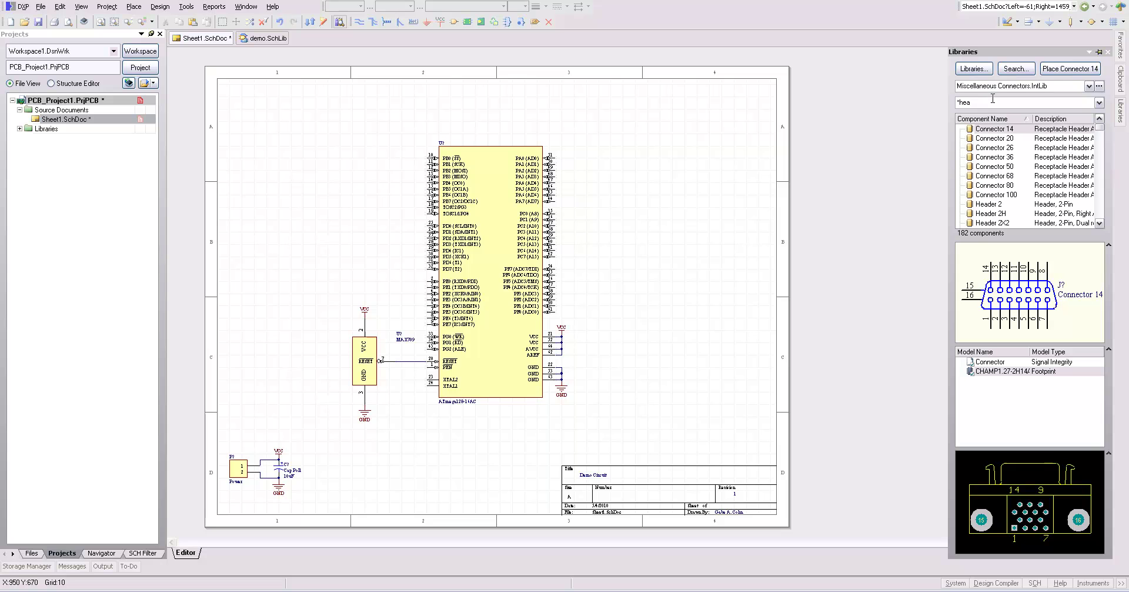
pyautogui.click(1099, 215)
pyautogui.click(1099, 215)
pyautogui.click(1099, 216)
pyautogui.click(1000, 167)
# - Place Header 8, set it Mirrored so pins face right, and move it to the sheet's left edge
pyautogui.click(1066, 69)
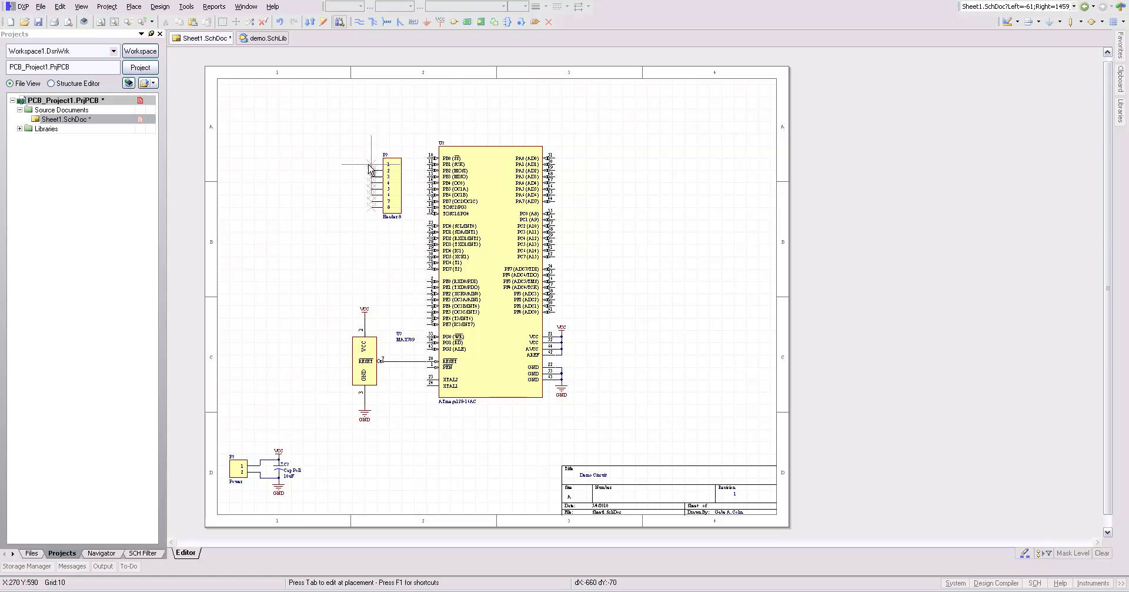
pyautogui.click(370, 207)
pyautogui.doubleClick(397, 193)
pyautogui.click(506, 423)
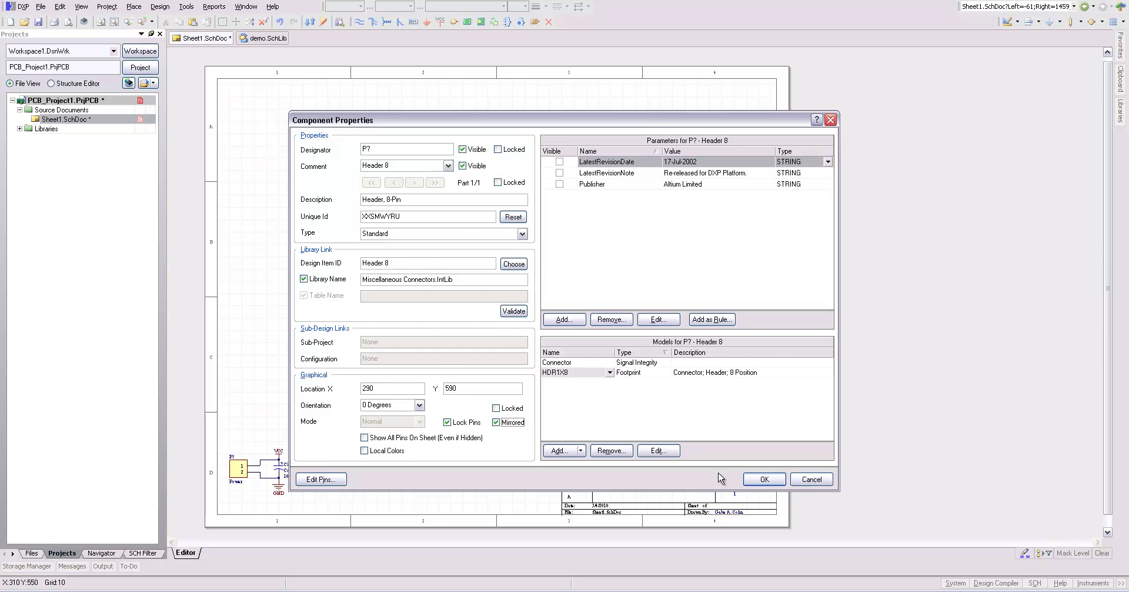
pyautogui.click(751, 482)
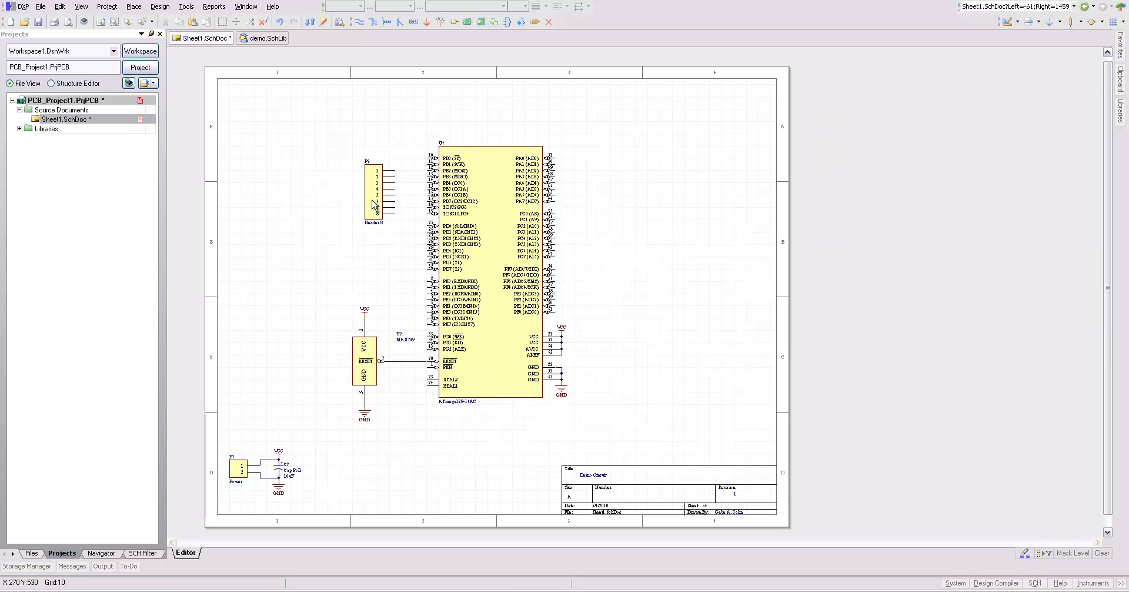
pyautogui.moveTo(373, 205); pyautogui.dragTo(260, 207)
# - Wire an ATmega128 port pin to header pin 8, nudging the header down to meet the wire
pyautogui.click(357, 22)
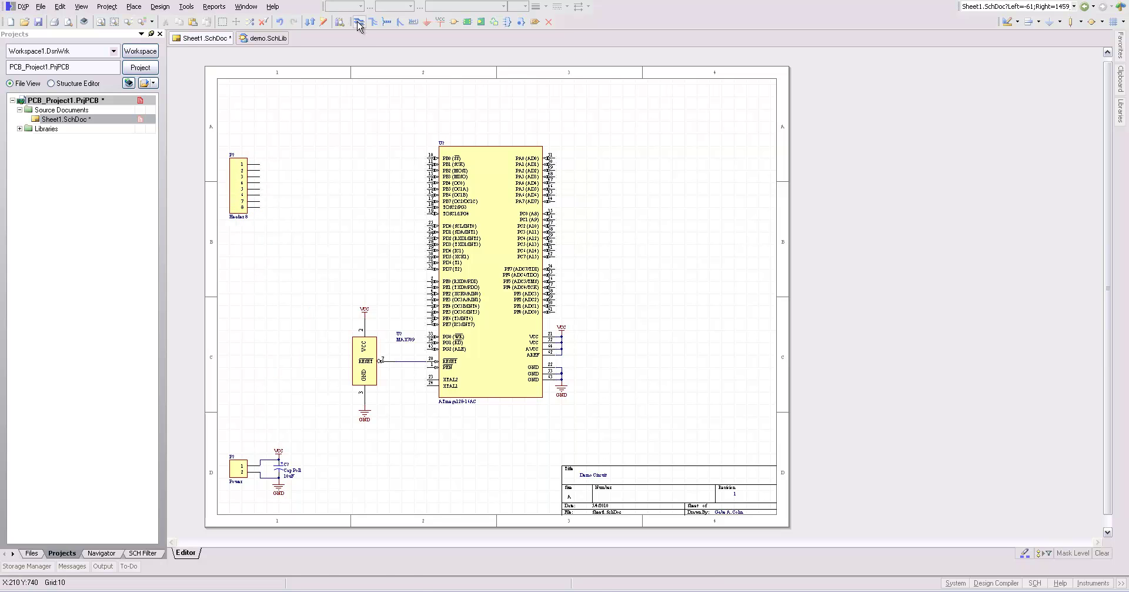
pyautogui.click(427, 213)
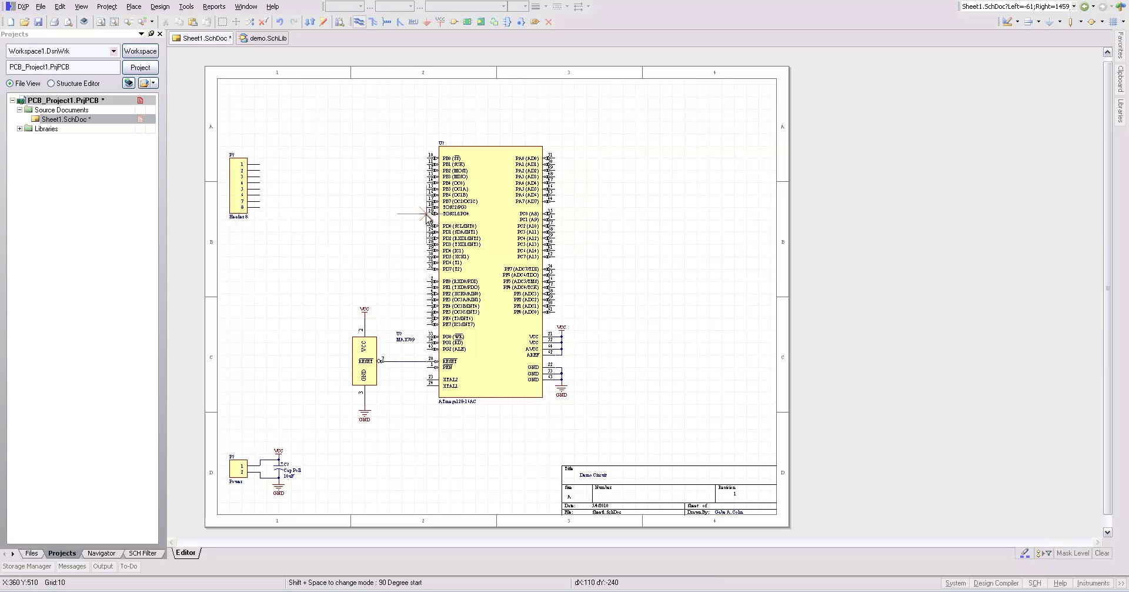
pyautogui.click(262, 212)
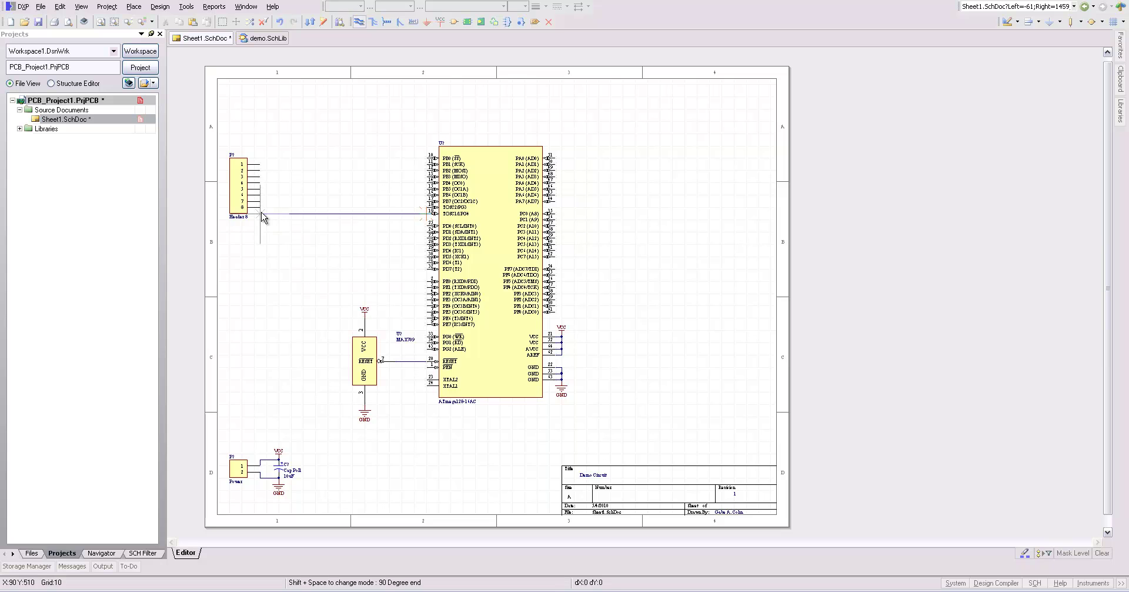
pyautogui.rightClick(241, 176)
pyautogui.moveTo(241, 178); pyautogui.dragTo(241, 184)
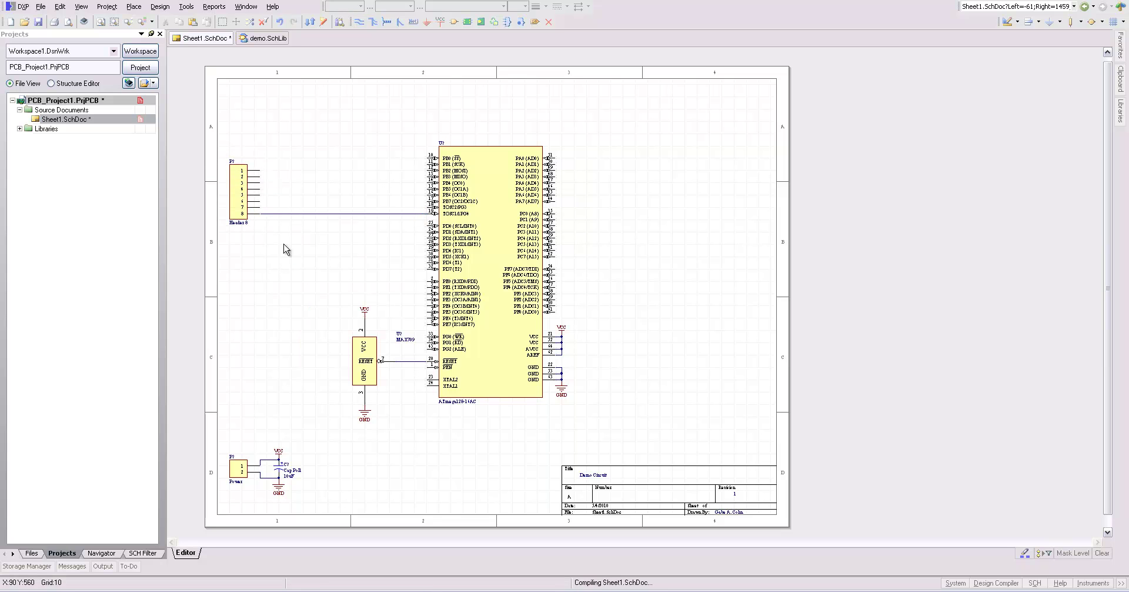
# - Wire header pins 7, 6, 5, 4 and 3 to ATmega128 pins 18, 17, 16, 15 and 14
pyautogui.click(359, 22)
pyautogui.click(427, 207)
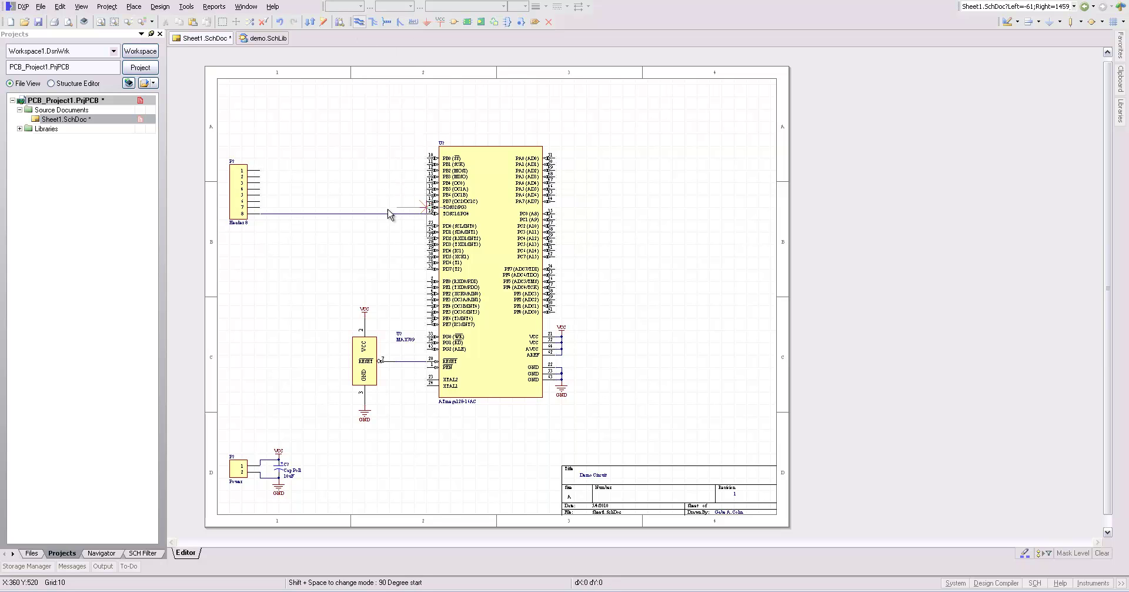
pyautogui.click(260, 207)
pyautogui.click(260, 201)
pyautogui.click(426, 201)
pyautogui.click(260, 194)
pyautogui.click(425, 195)
pyautogui.click(261, 189)
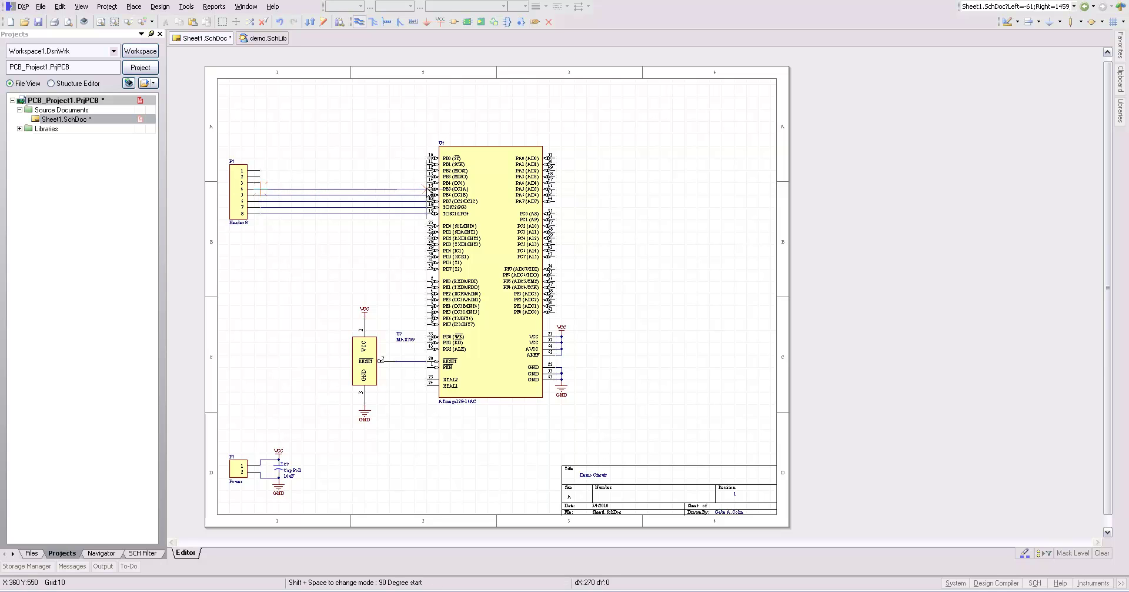
pyautogui.click(425, 183)
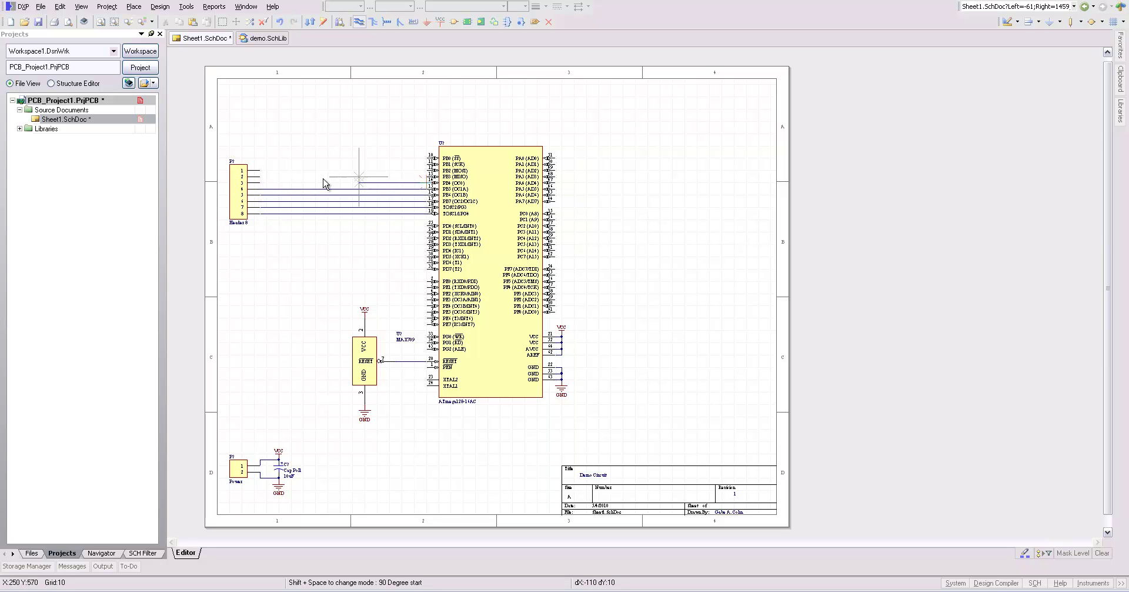
pyautogui.click(260, 183)
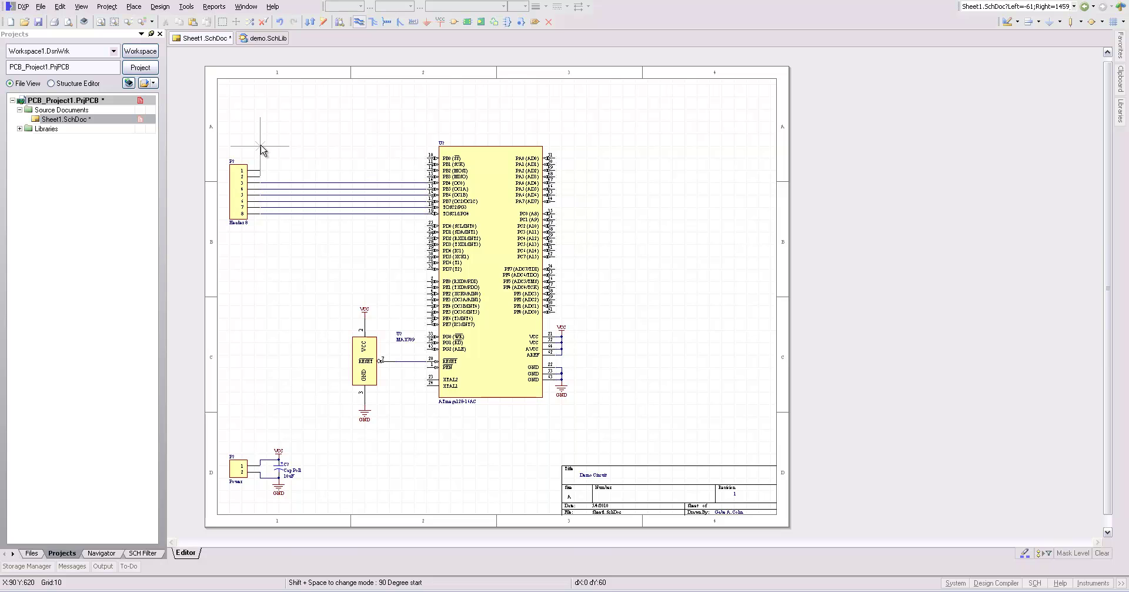
pyautogui.press('Escape')
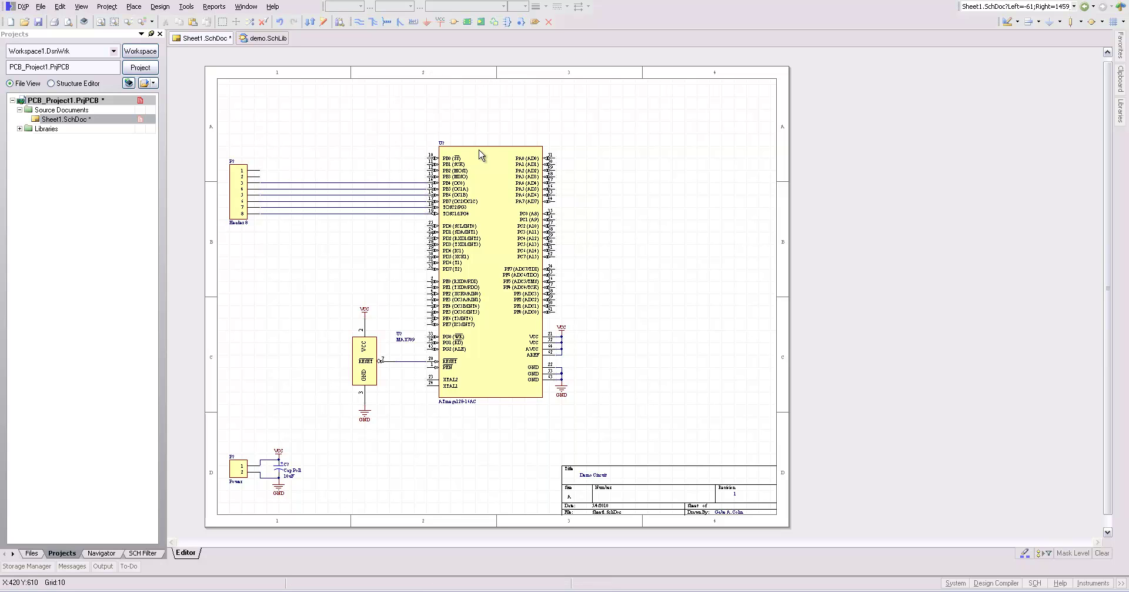
# - Filter TI Logic Gate 1 with '74AHCT*1', select SN74AHCT14N and expand its Part A–F gates
pyautogui.click(1120, 115)
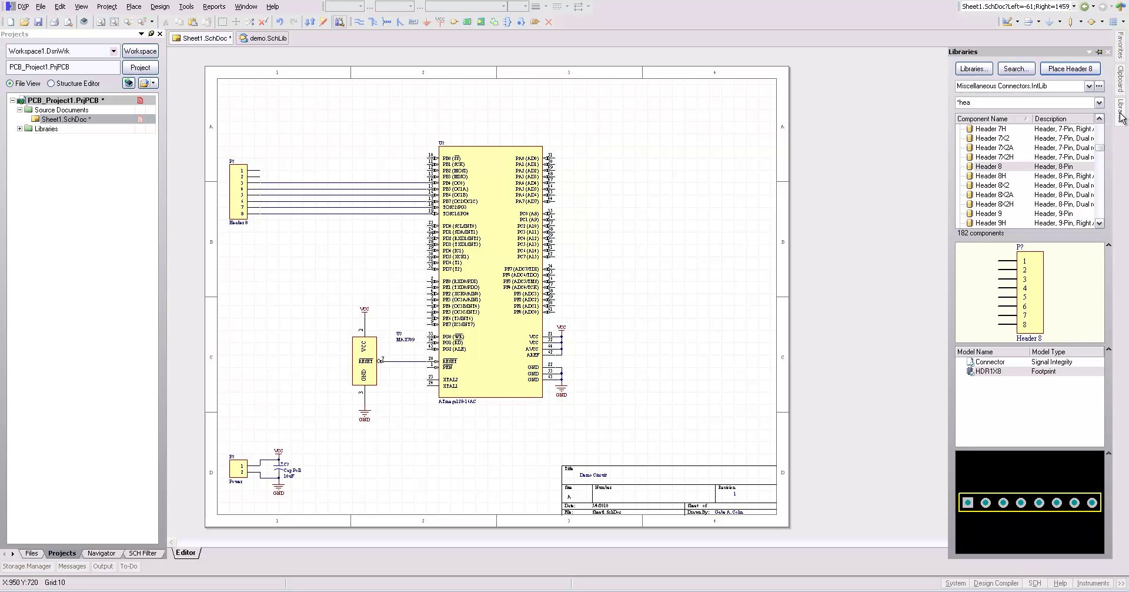
pyautogui.click(1088, 86)
pyautogui.click(988, 128)
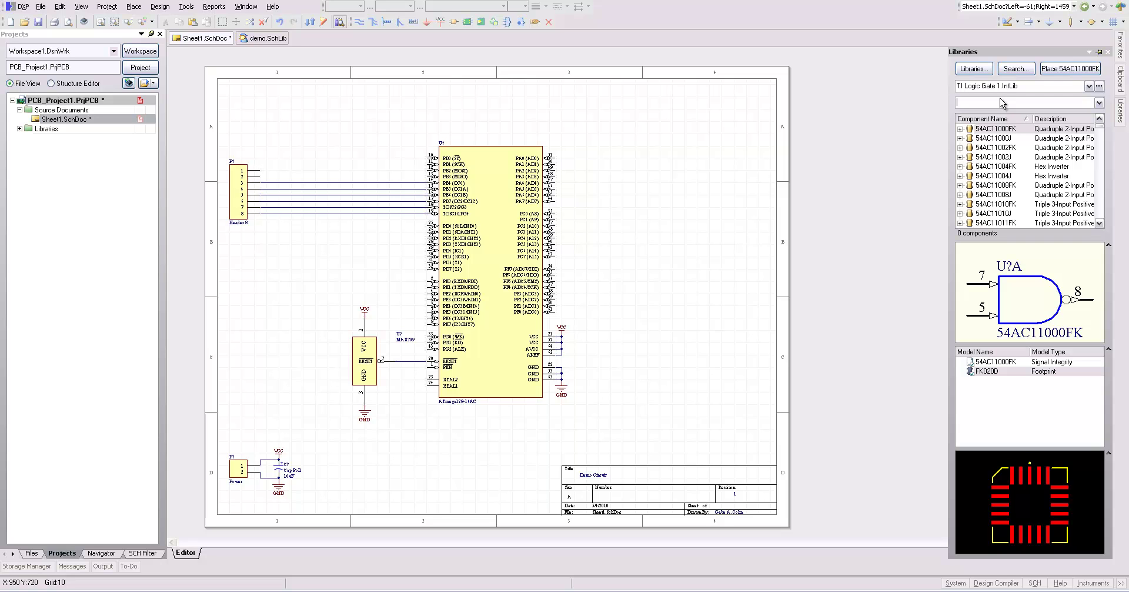
pyautogui.write('74')
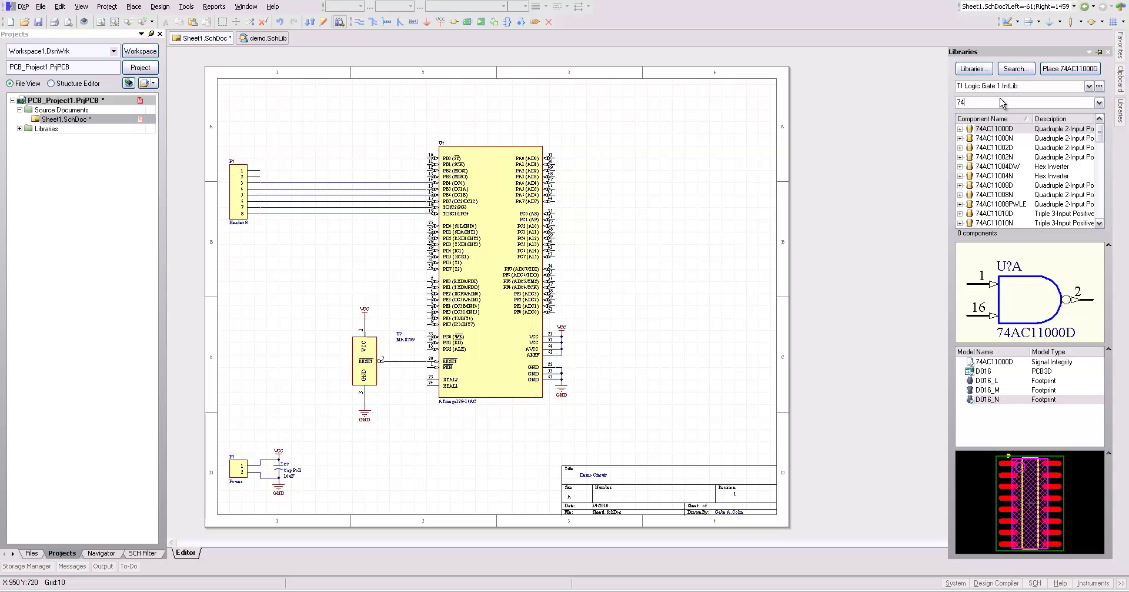
pyautogui.write('AHCT')
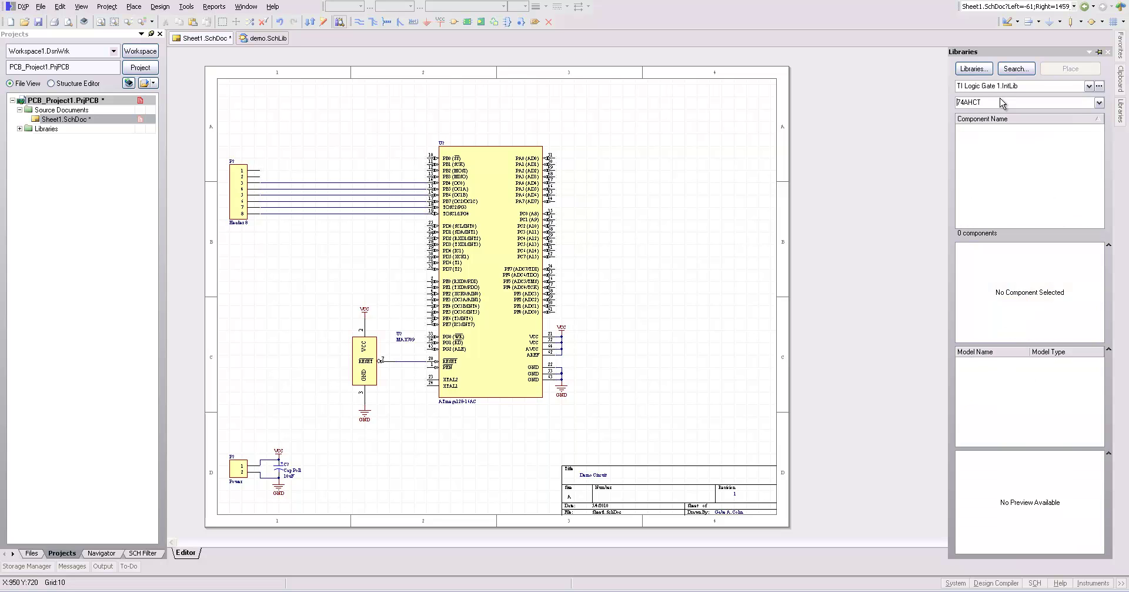
pyautogui.write('*')
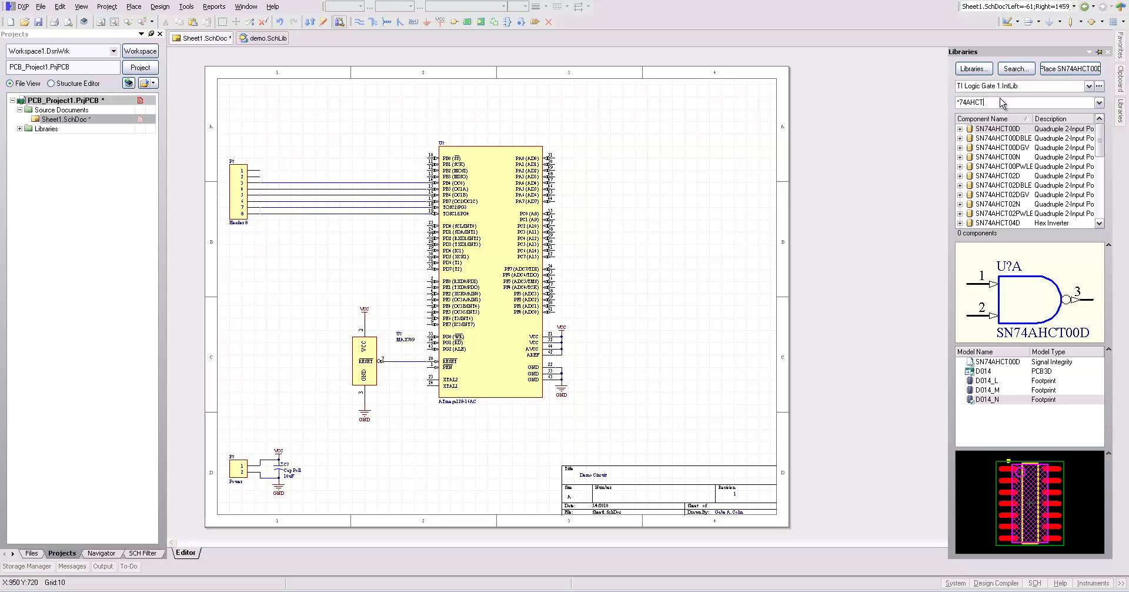
pyautogui.write('14')
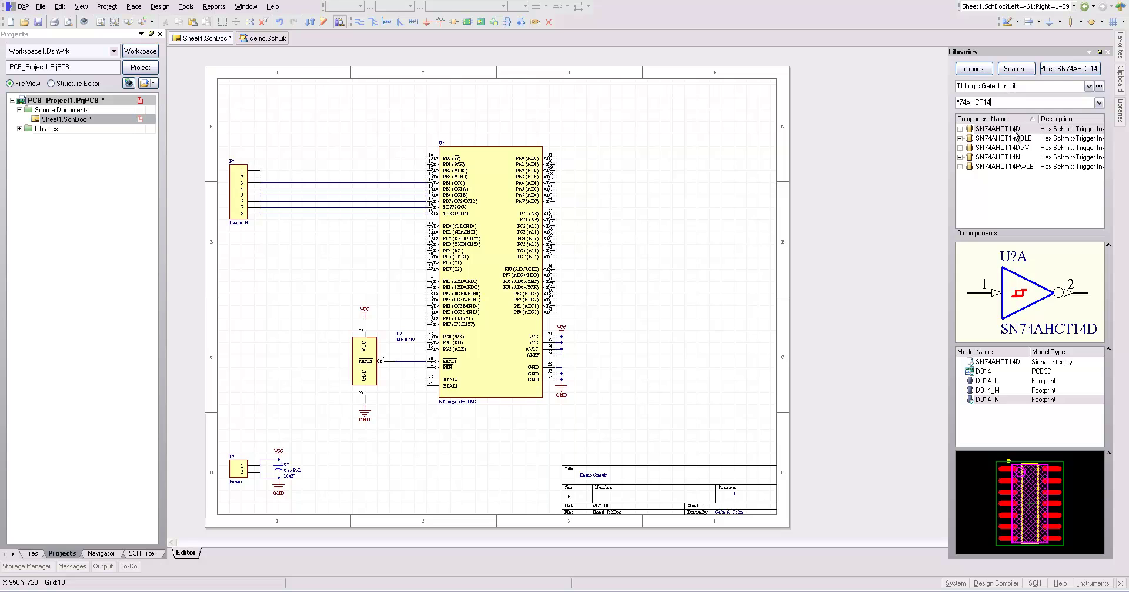
pyautogui.click(1019, 157)
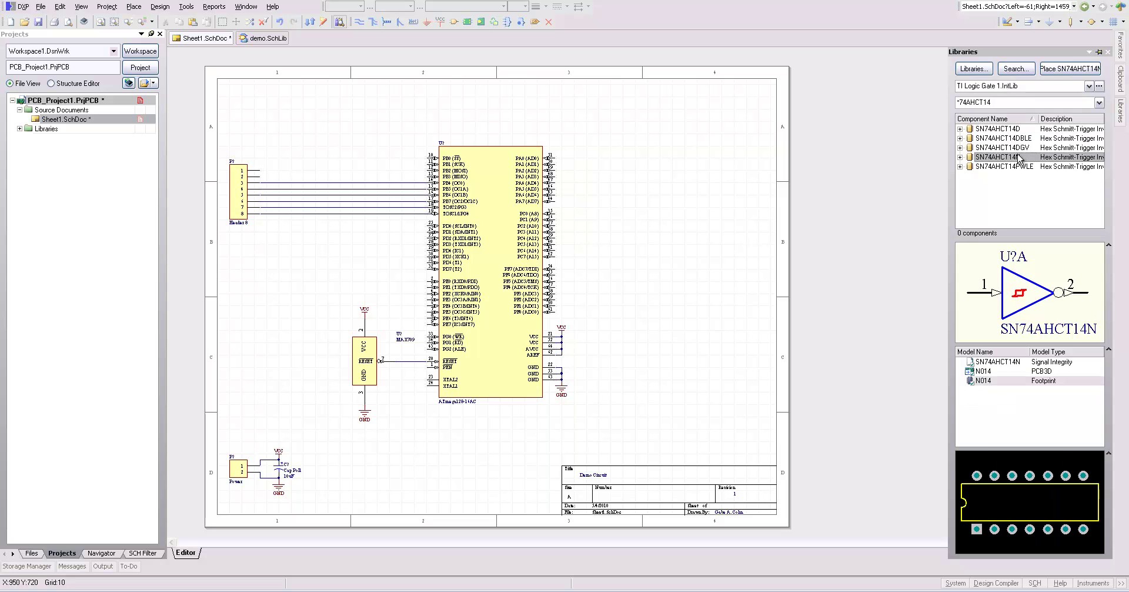
pyautogui.click(960, 157)
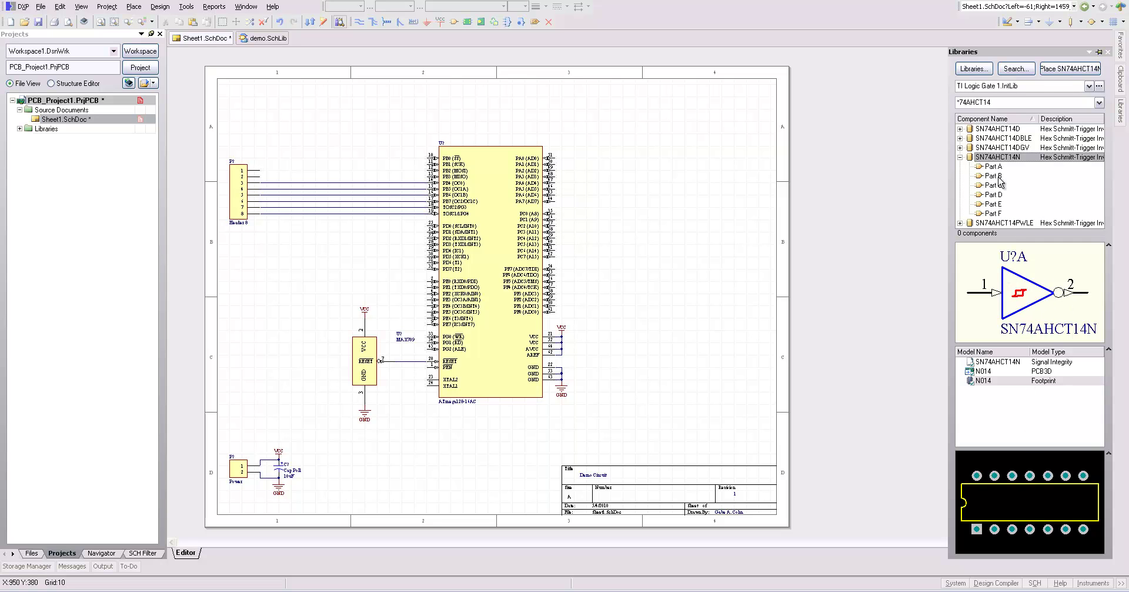
# - Place SN74AHCT14N parts A–F: two above the header wiring, four stacked right of the ATmega128
pyautogui.click(1072, 69)
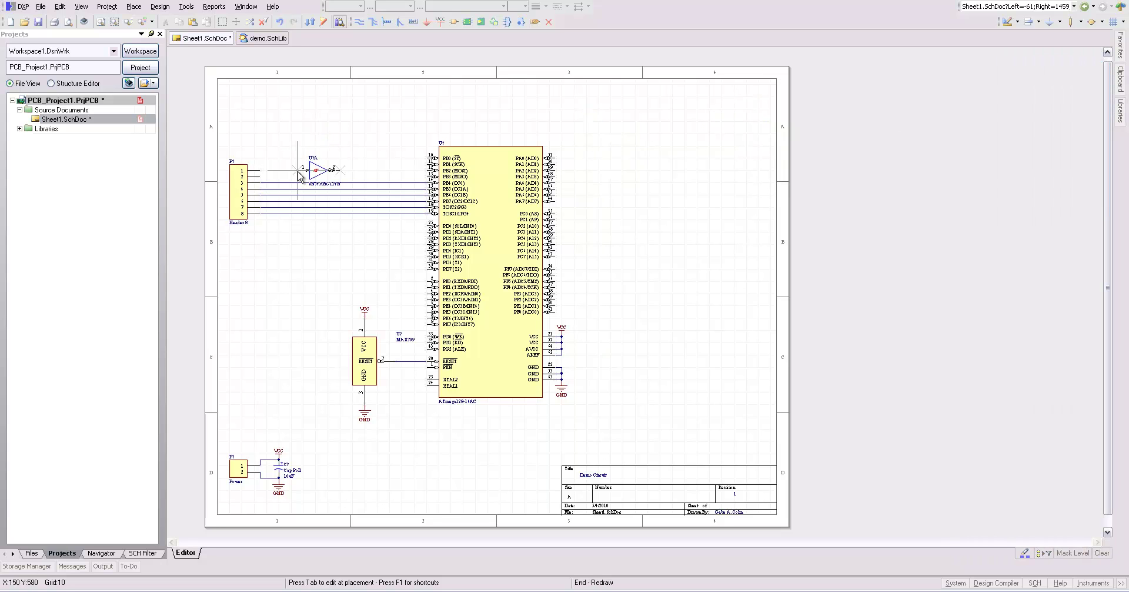
pyautogui.click(292, 165)
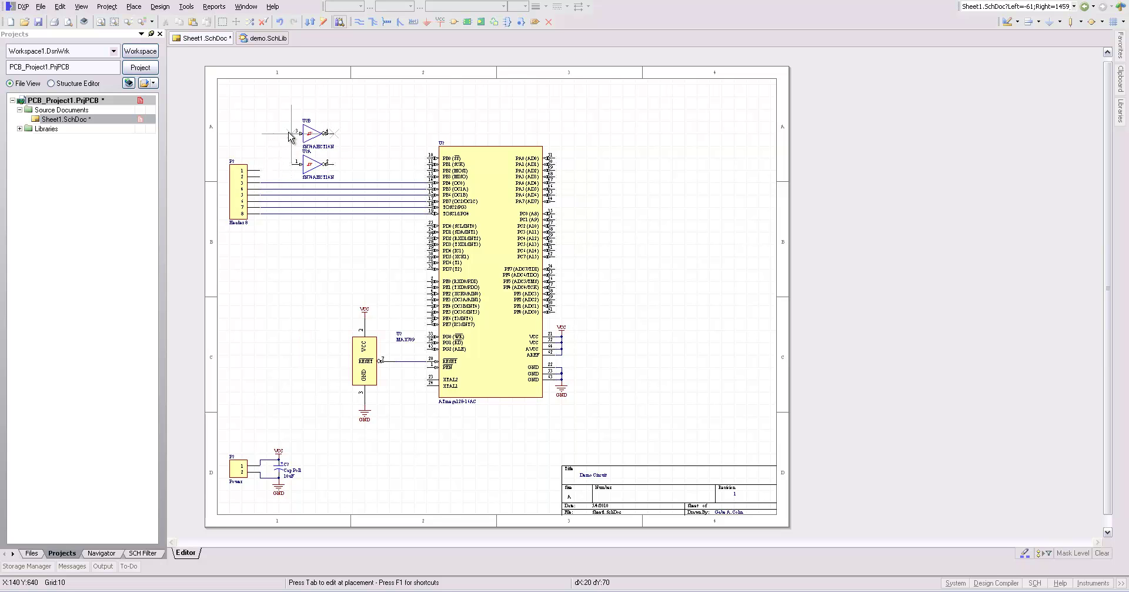
pyautogui.click(293, 134)
pyautogui.click(709, 300)
pyautogui.click(710, 330)
pyautogui.click(710, 360)
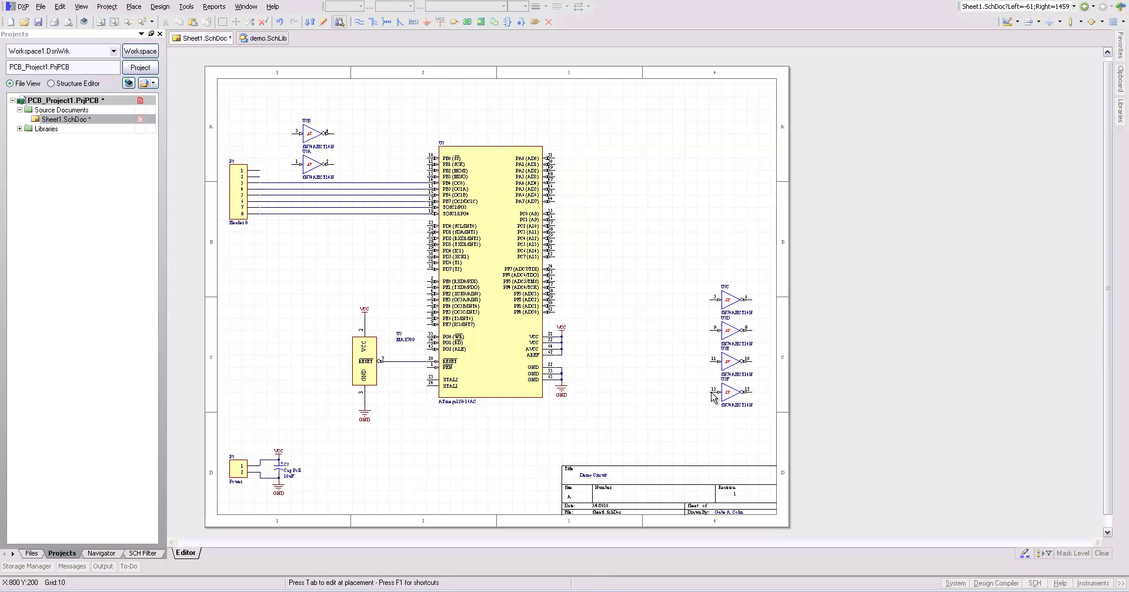
pyautogui.click(710, 392)
pyautogui.press('Escape')
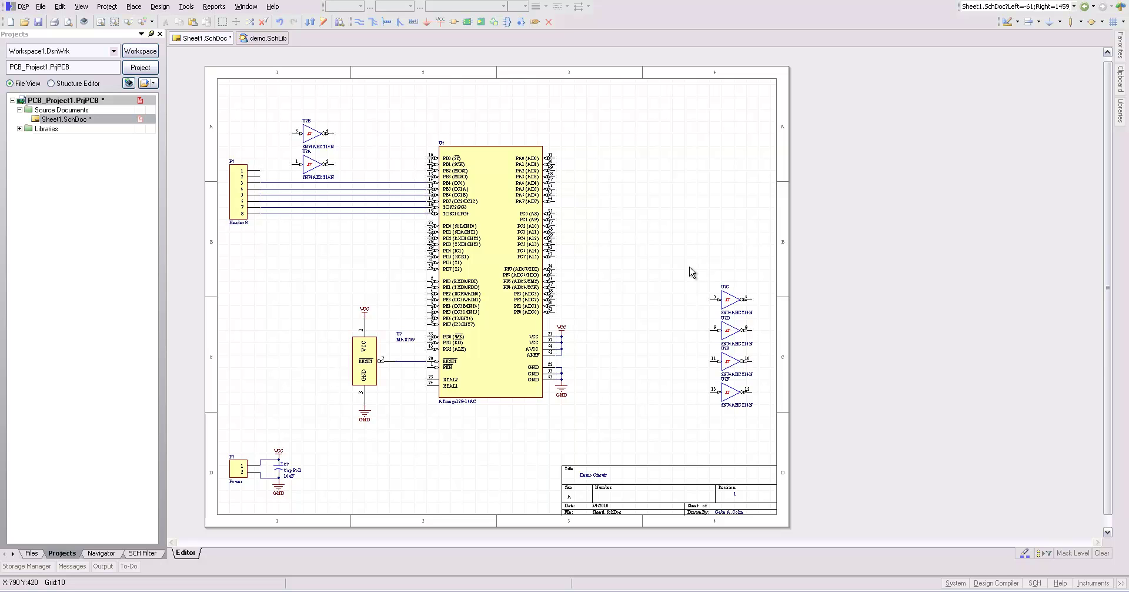
# - Wire header pin 2 to the inputs of both inverters beside the header
pyautogui.click(358, 22)
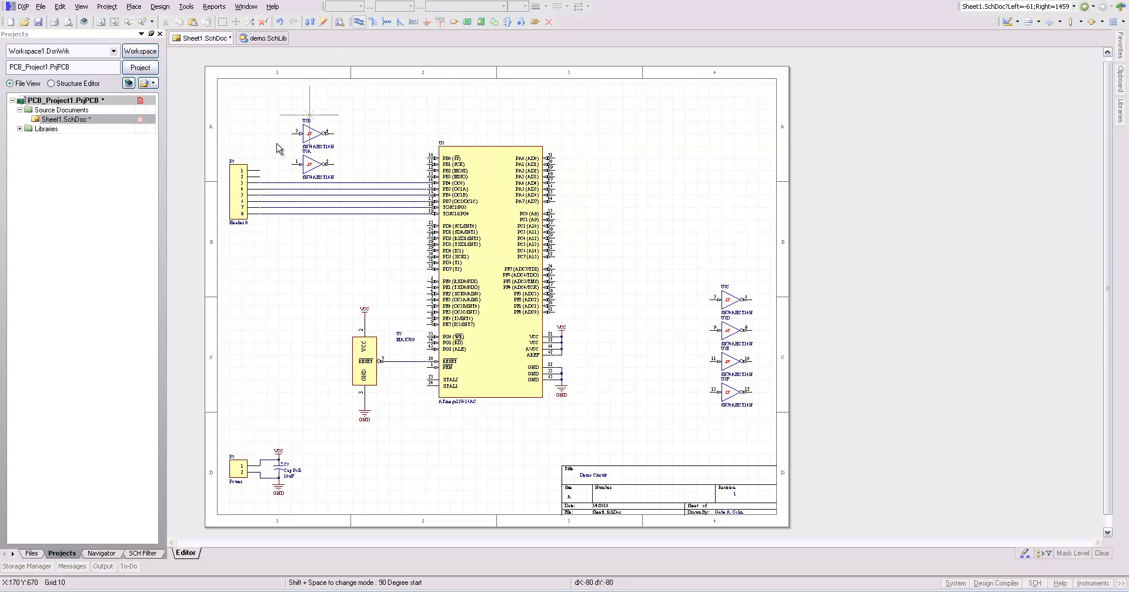
pyautogui.click(261, 175)
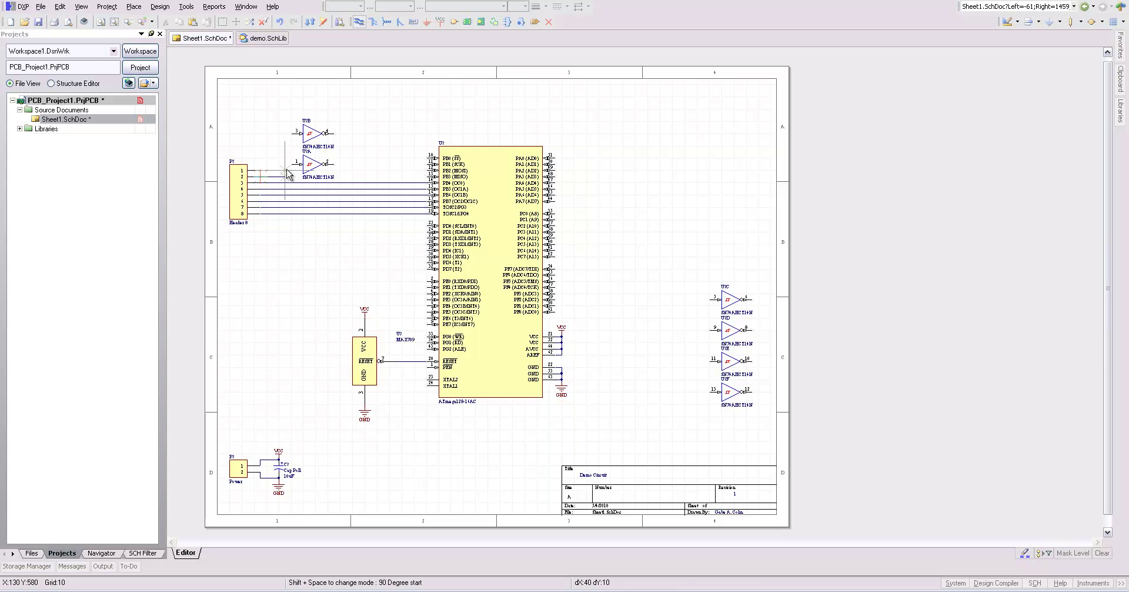
pyautogui.click(297, 164)
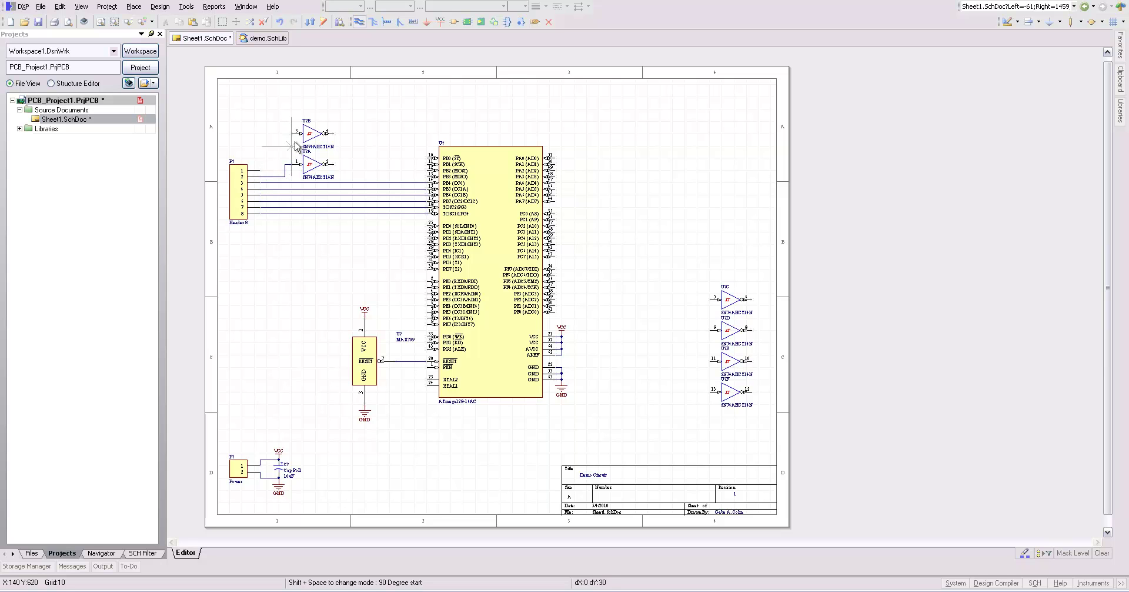
pyautogui.click(291, 134)
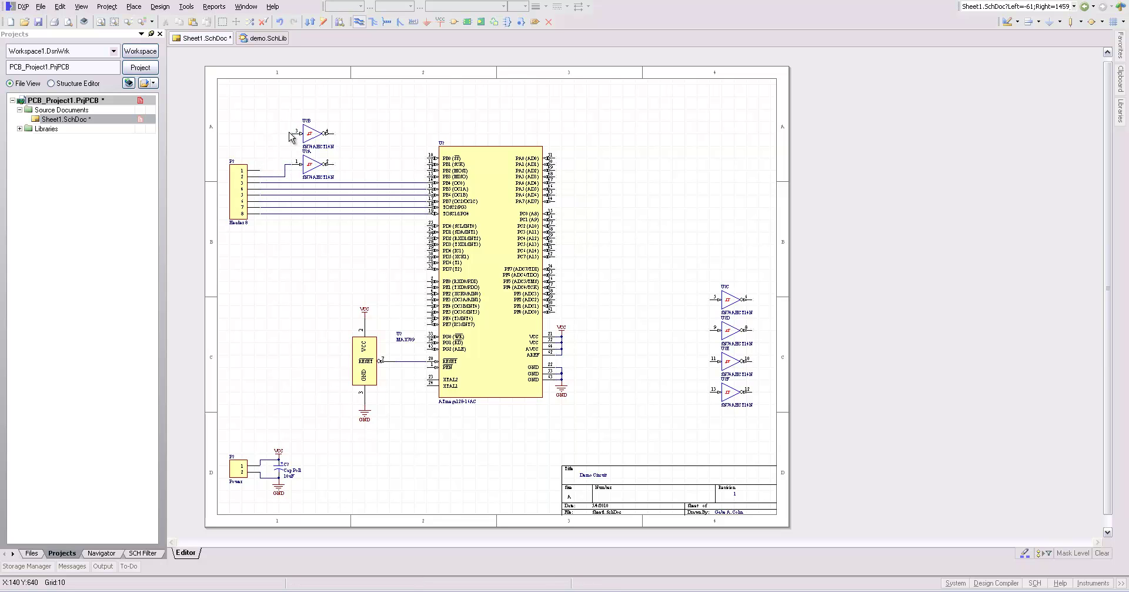
pyautogui.hotkey('shift', 'space')
pyautogui.click(273, 171)
pyautogui.click(260, 170)
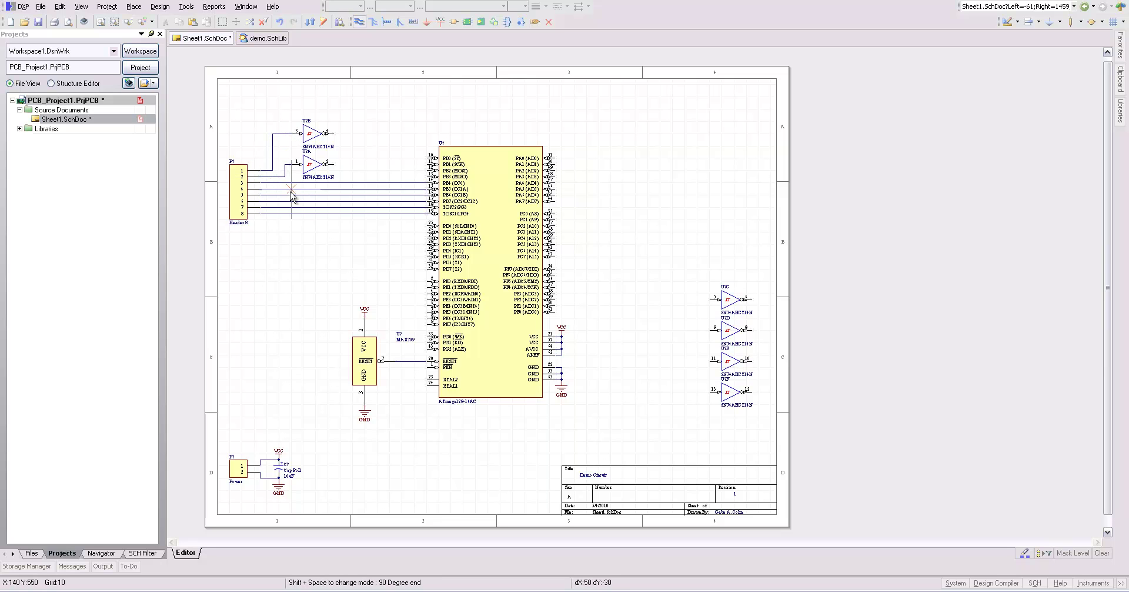
# - Wire both inverters' outputs to the ATmega128's upper port pins
pyautogui.click(335, 168)
pyautogui.press('space')
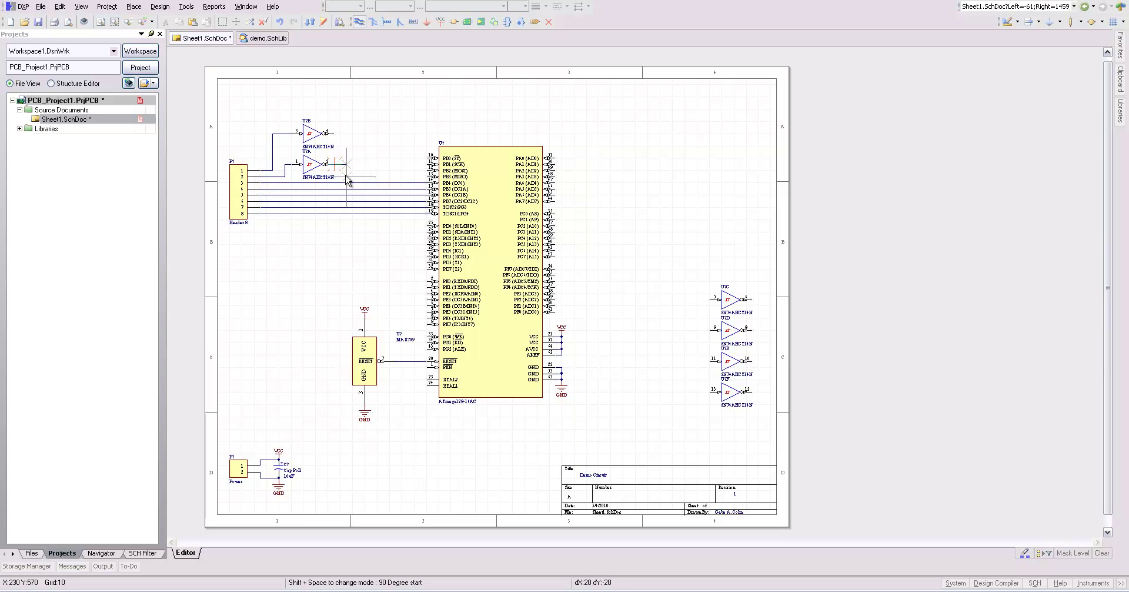
pyautogui.click(346, 177)
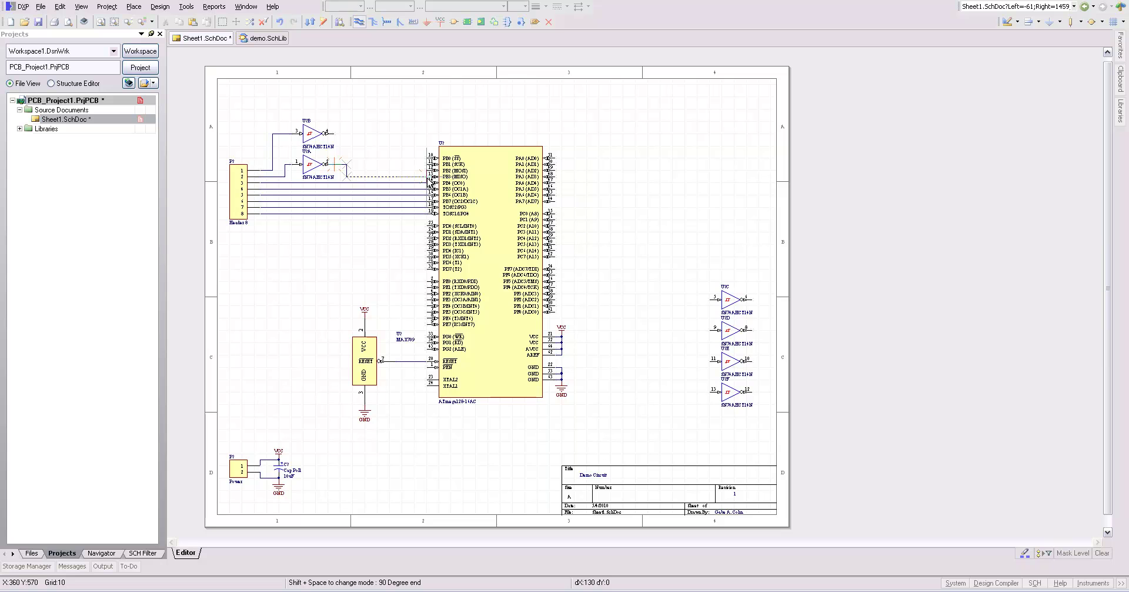
pyautogui.click(428, 176)
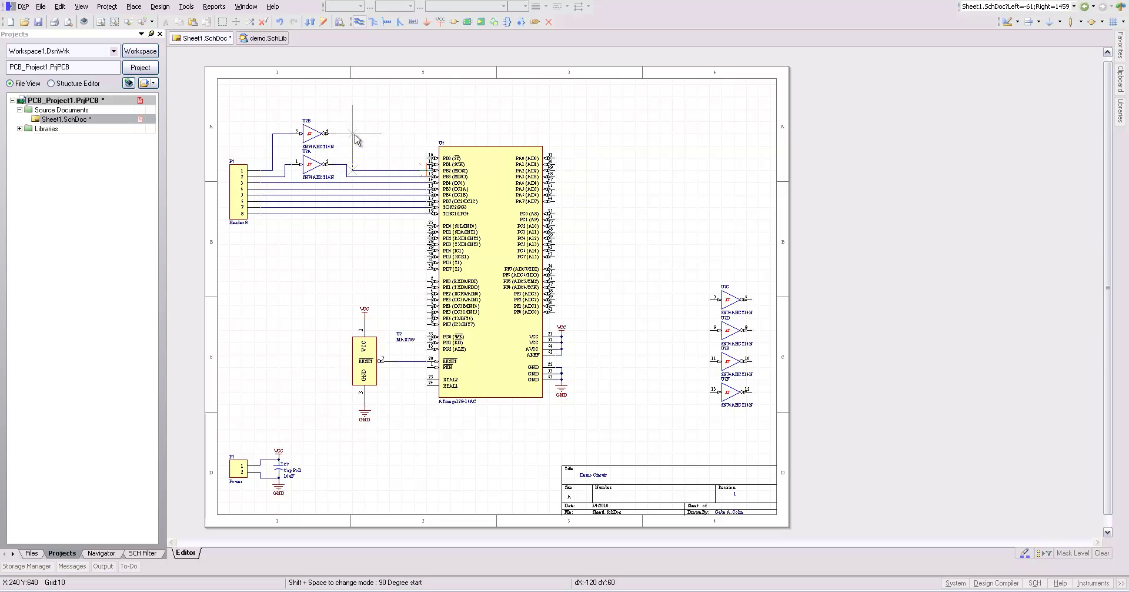
pyautogui.press('space')
pyautogui.click(328, 134)
pyautogui.press('Escape')
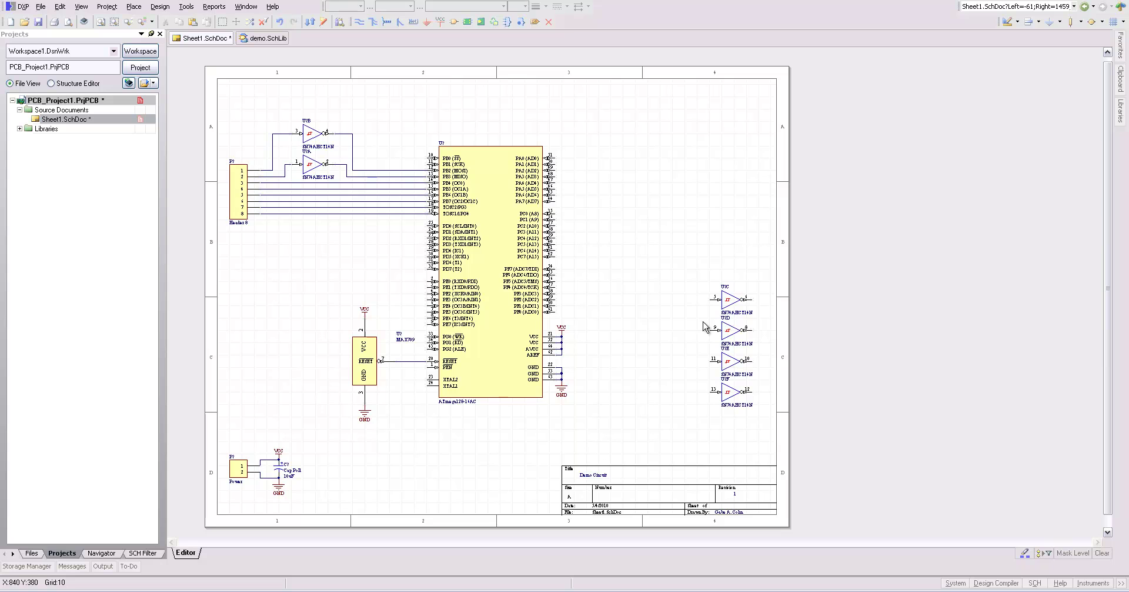
# - Place a GND power port below the four right-hand inverters
pyautogui.click(427, 24)
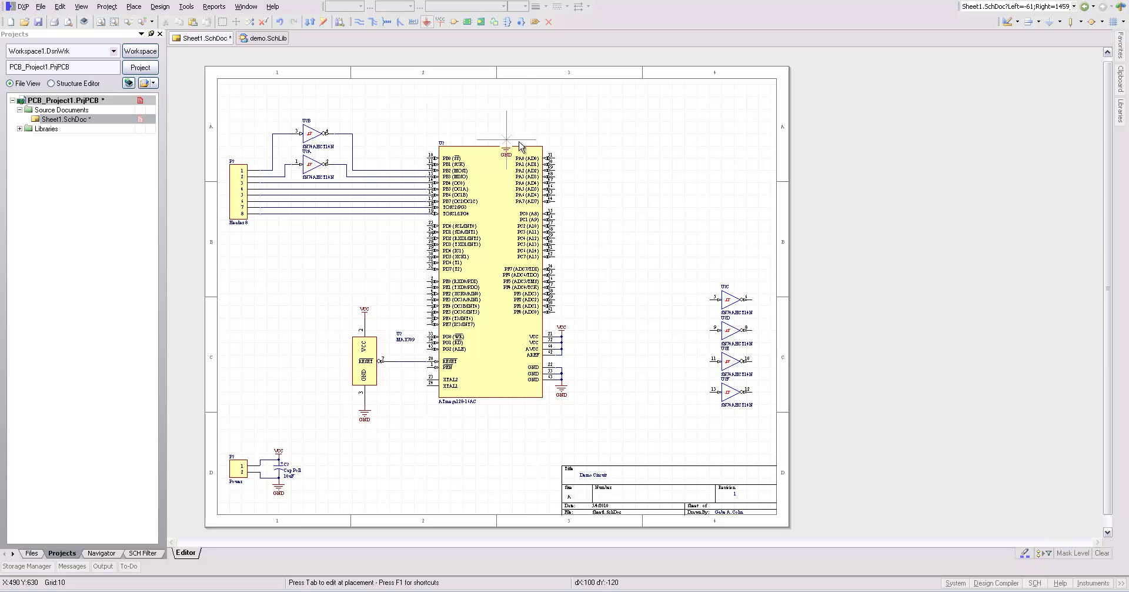
pyautogui.click(703, 406)
pyautogui.press('Escape')
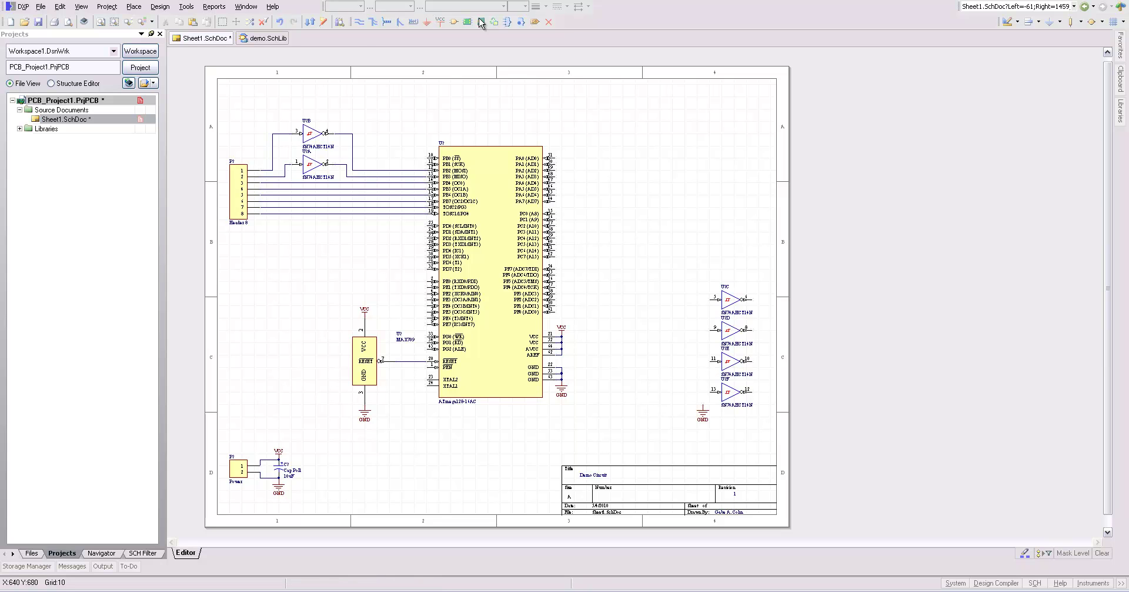
# - Run one wire through inverter pins 5, 9, 11 and 13 down to the GND port
pyautogui.click(359, 22)
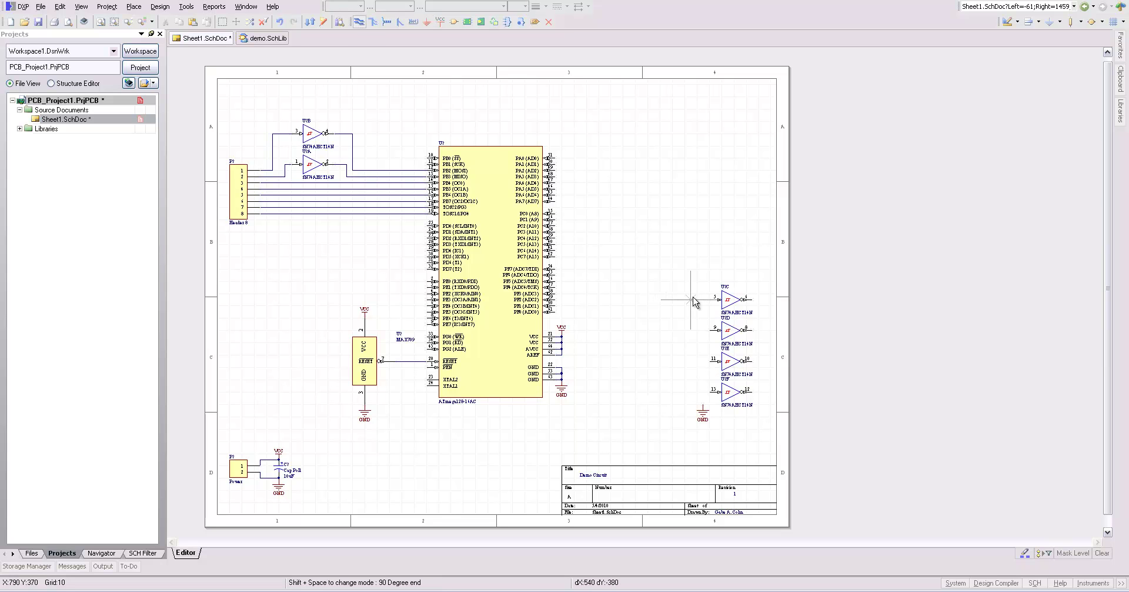
pyautogui.click(709, 298)
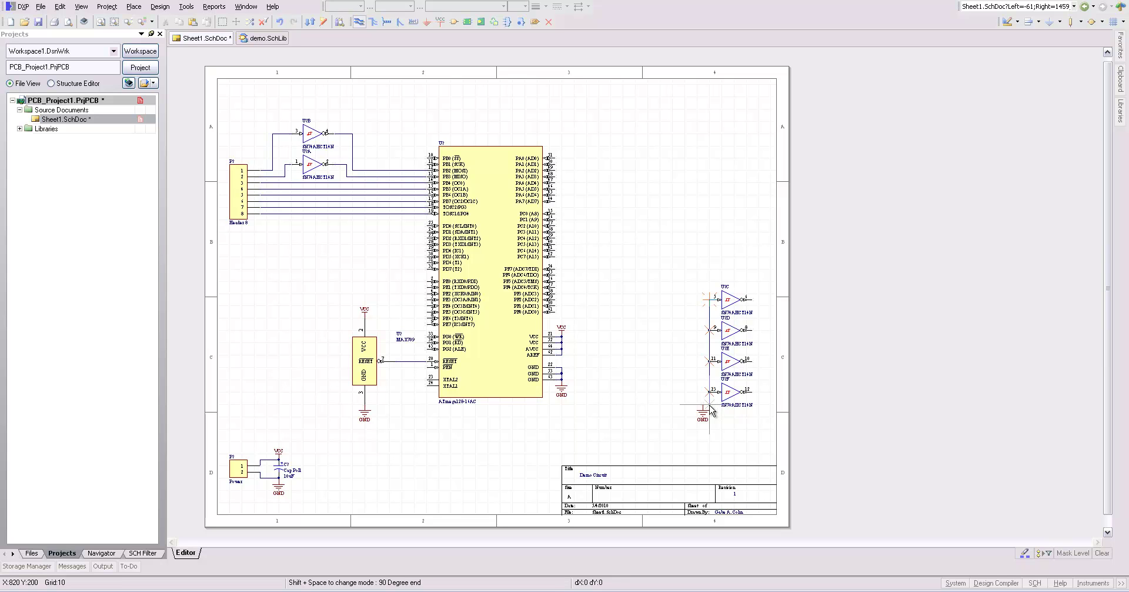
pyautogui.click(709, 405)
pyautogui.rightClick(703, 409)
pyautogui.moveTo(702, 411)
pyautogui.mouseDown()
pyautogui.moveTo(693, 434)
pyautogui.moveTo(707, 414)
pyautogui.mouseUp()
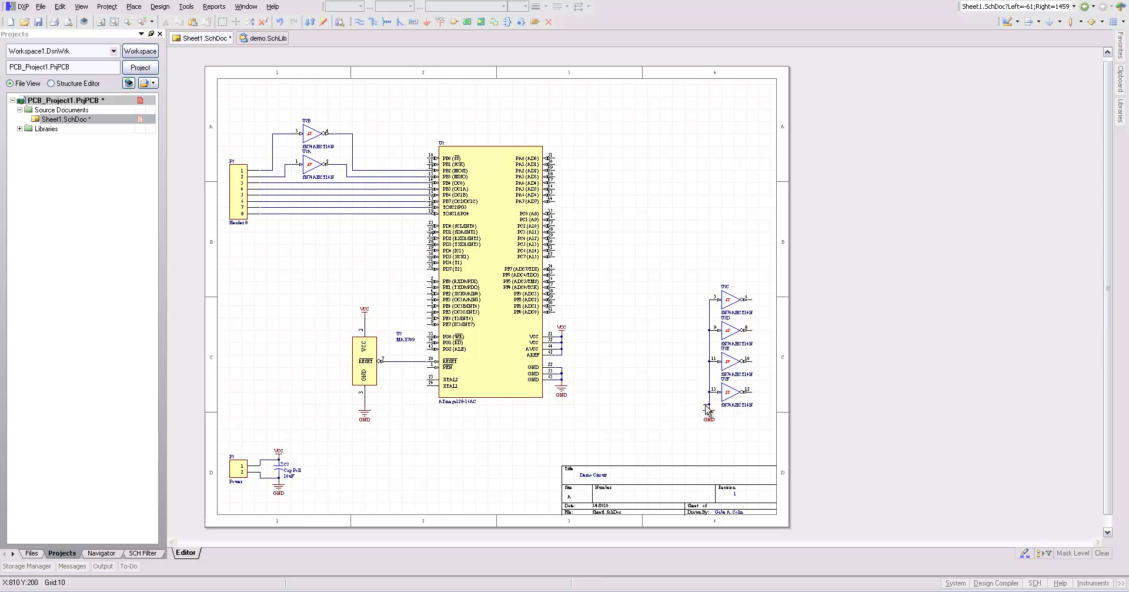
pyautogui.click(708, 414)
# - Reattach the ground wire's end onto the GND port and zoom out over the whole sheet
pyautogui.click(705, 404)
pyautogui.click(692, 419)
pyautogui.keyDown('ctrl'); pyautogui.scroll(3, 709, 404); pyautogui.keyUp('ctrl')
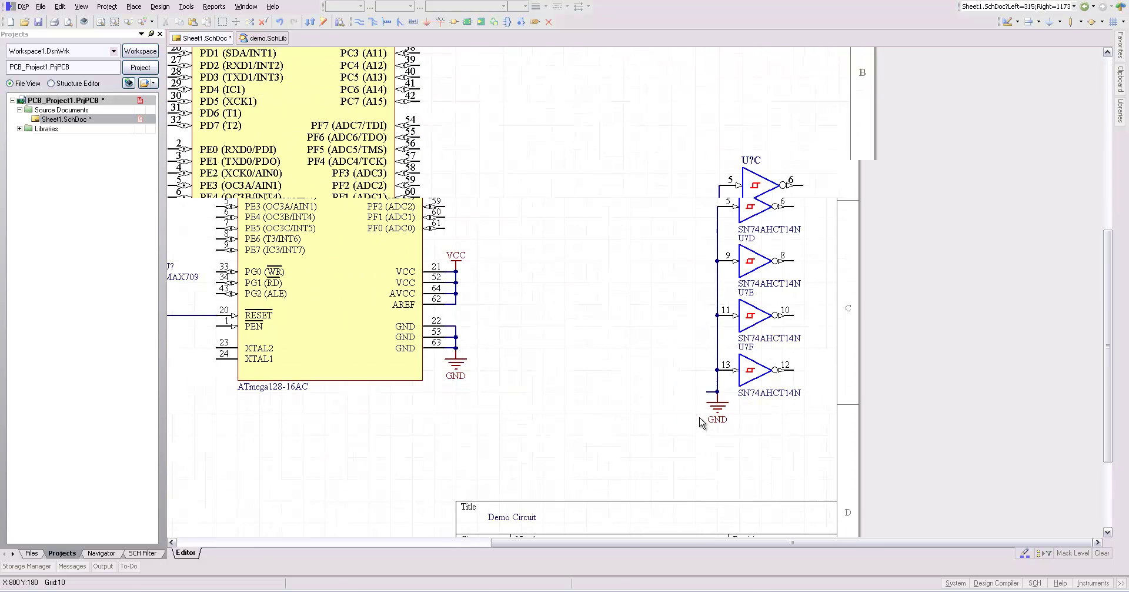
pyautogui.click(723, 383)
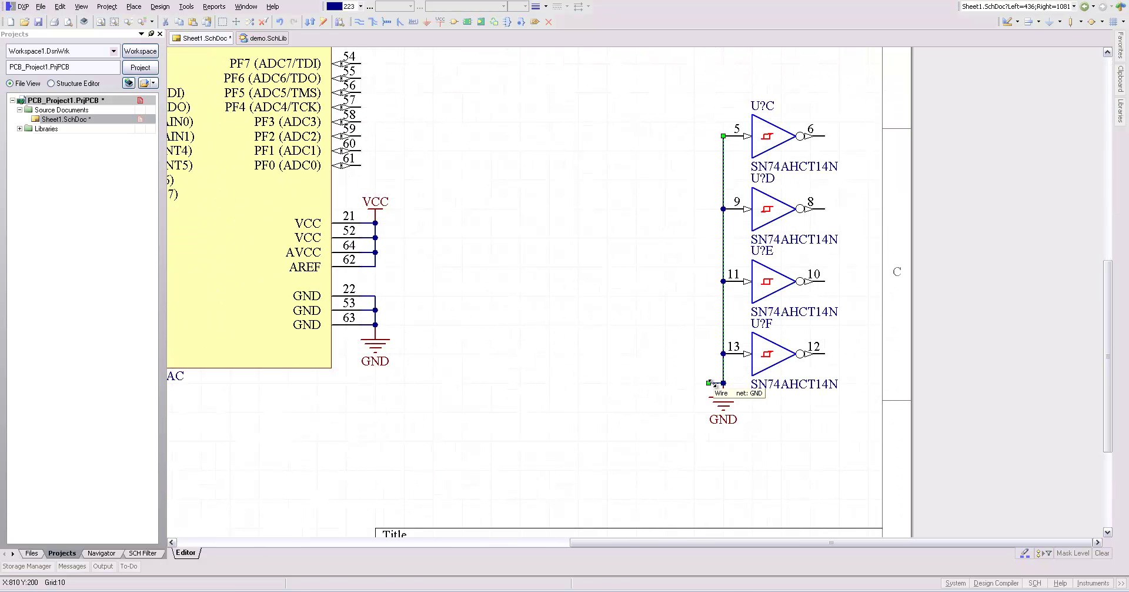
pyautogui.moveTo(723, 383); pyautogui.dragTo(723, 383)
pyautogui.click(627, 373)
pyautogui.keyDown('ctrl'); pyautogui.scroll(-2, 627, 373); pyautogui.keyUp('ctrl')
pyautogui.keyDown('ctrl'); pyautogui.scroll(-1, 628, 365); pyautogui.keyUp('ctrl')
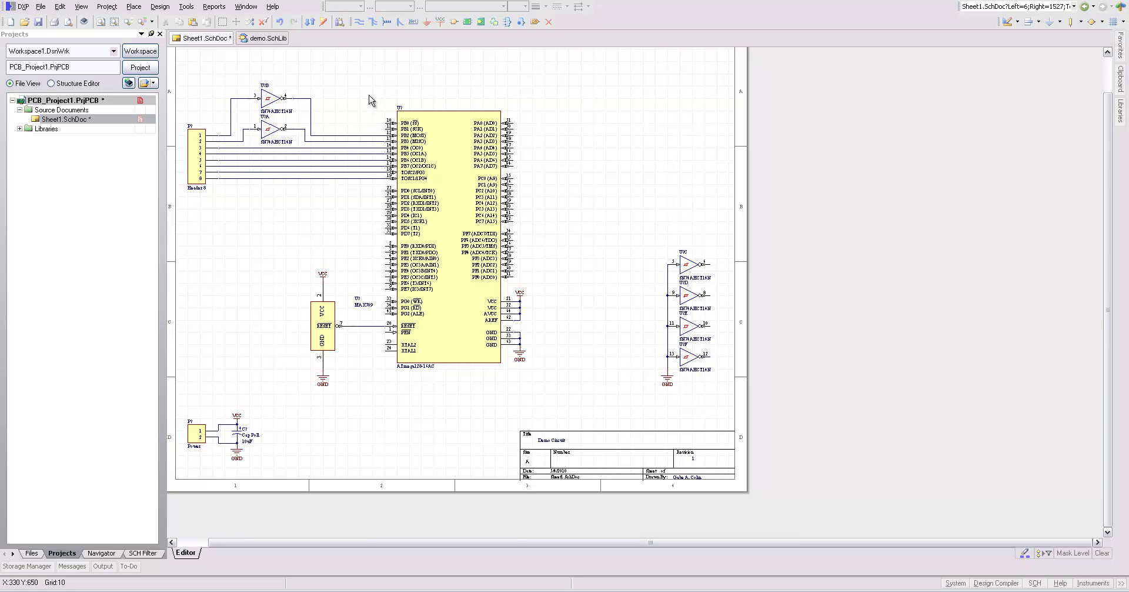
pyautogui.scroll(1, 363, 127)
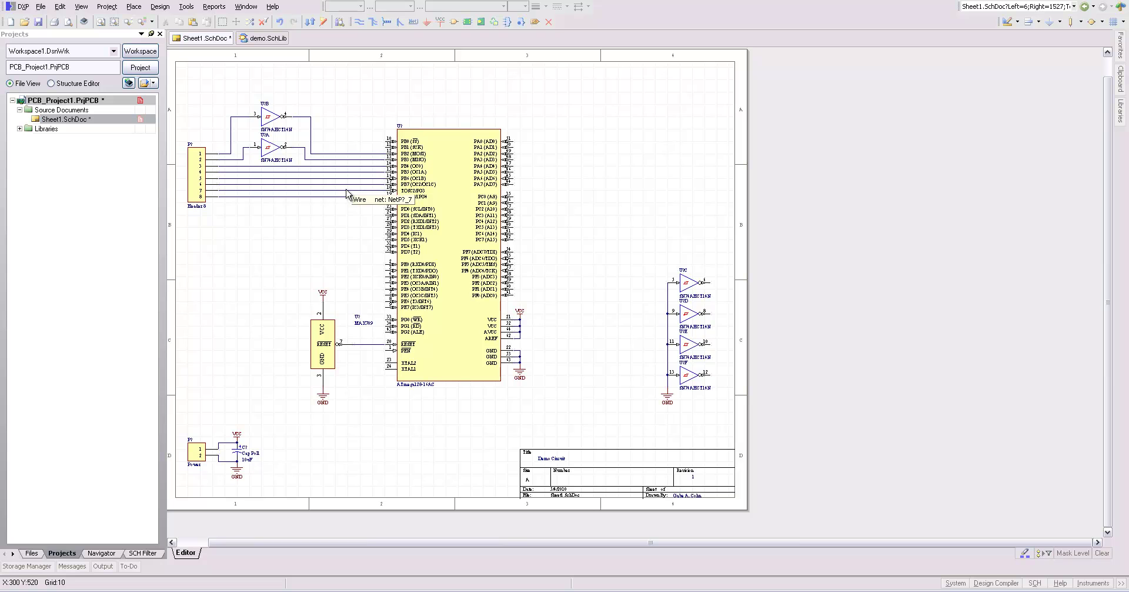
# - Save the schematic as demo.SchDoc in My Documents\pcbLect\demo
pyautogui.hotkey('ctrl', 's')
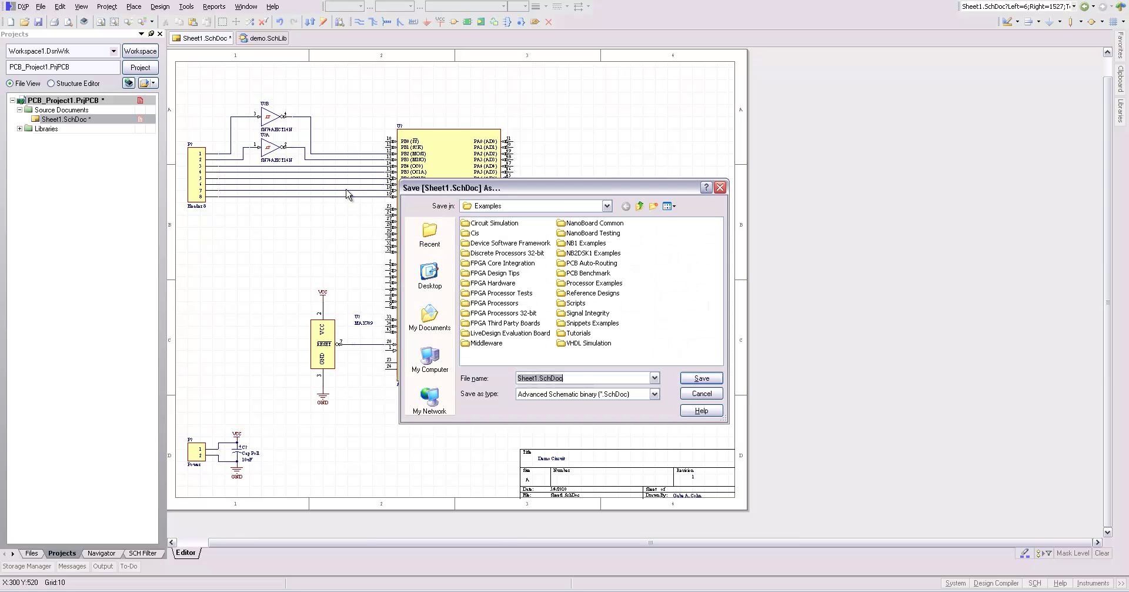
pyautogui.click(429, 318)
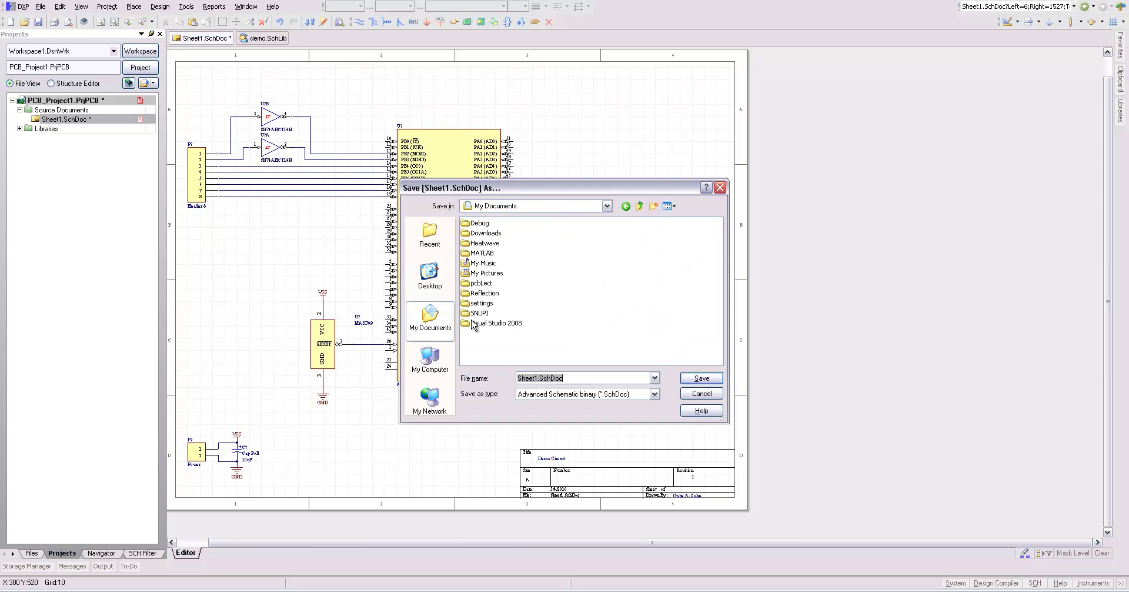
pyautogui.doubleClick(473, 283)
pyautogui.doubleClick(467, 226)
pyautogui.click(551, 378)
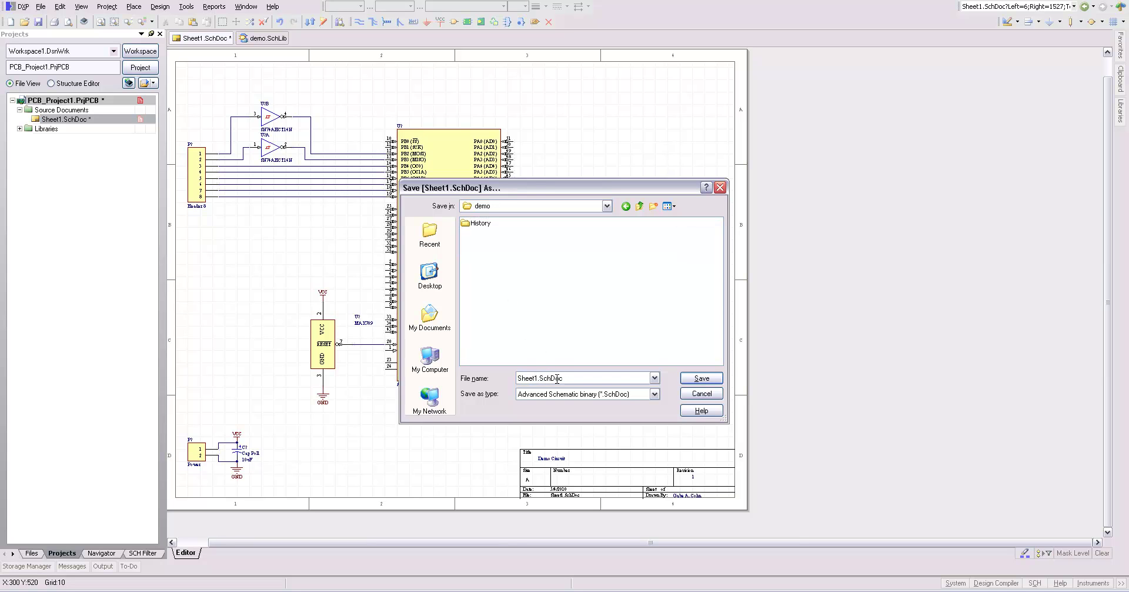
pyautogui.write('demo')
pyautogui.press('Return')
# - Save the project as demo.PrjPCB in the same pcbLect\demo folder
pyautogui.rightClick(88, 104)
pyautogui.click(138, 152)
pyautogui.click(428, 327)
pyautogui.doubleClick(477, 282)
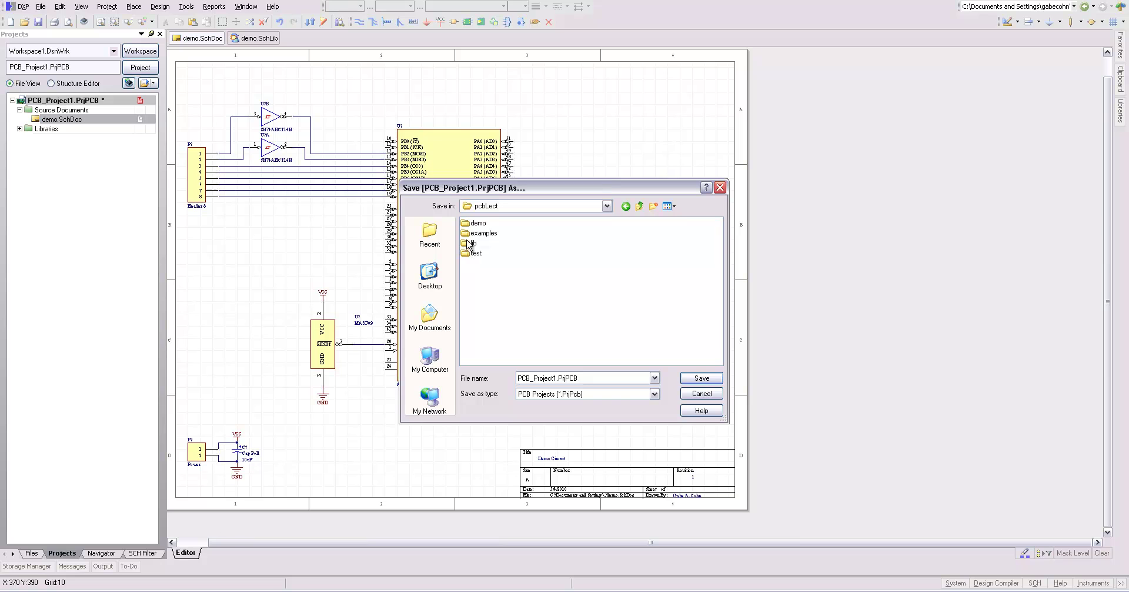
pyautogui.doubleClick(471, 224)
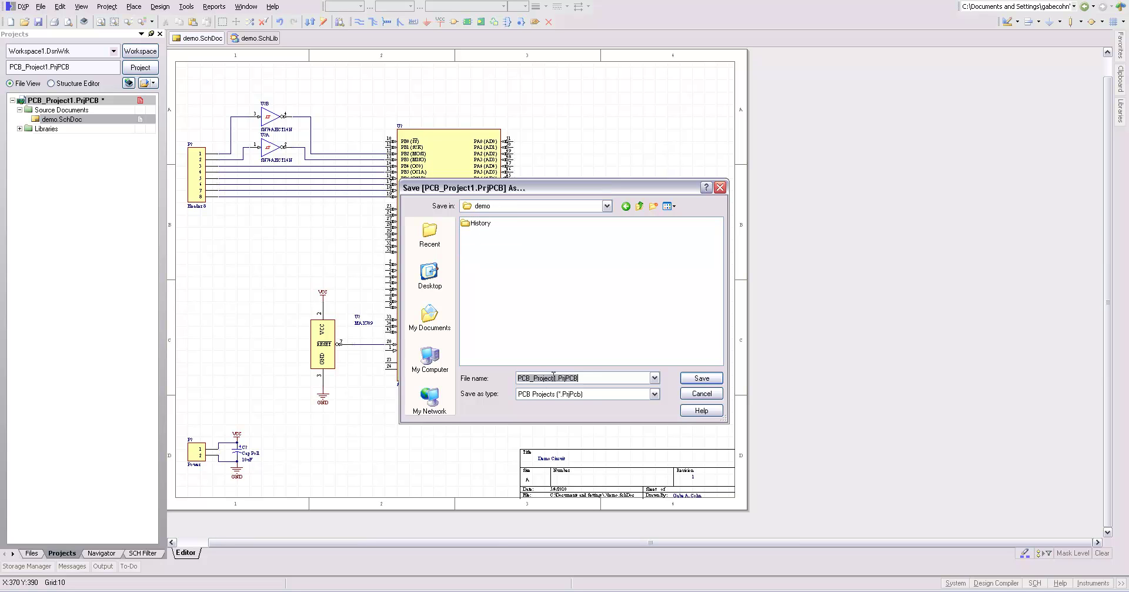
pyautogui.moveTo(556, 378); pyautogui.dragTo(517, 377)
pyautogui.write('demo')
pyautogui.press('Return')
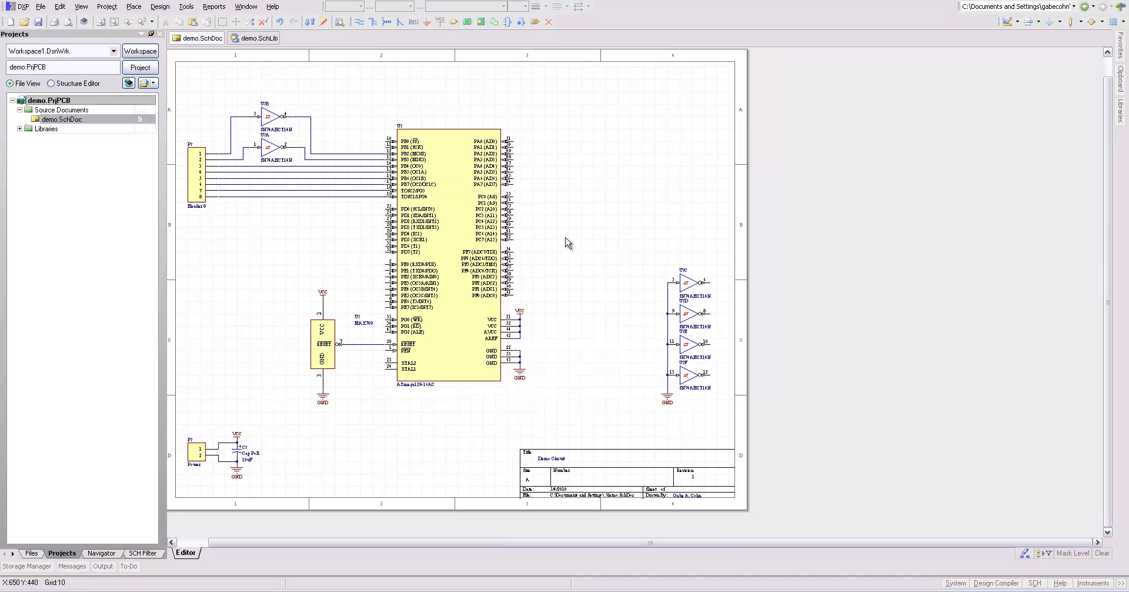